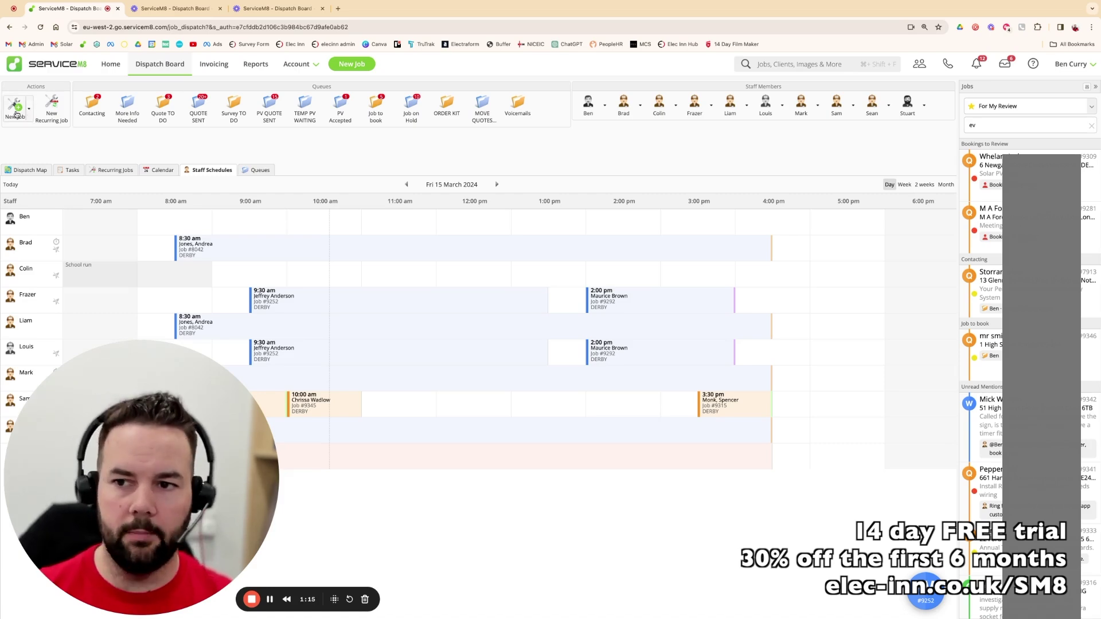
# - Drop down the New Job templates list on the Dispatch Board
pyautogui.click(29, 109)
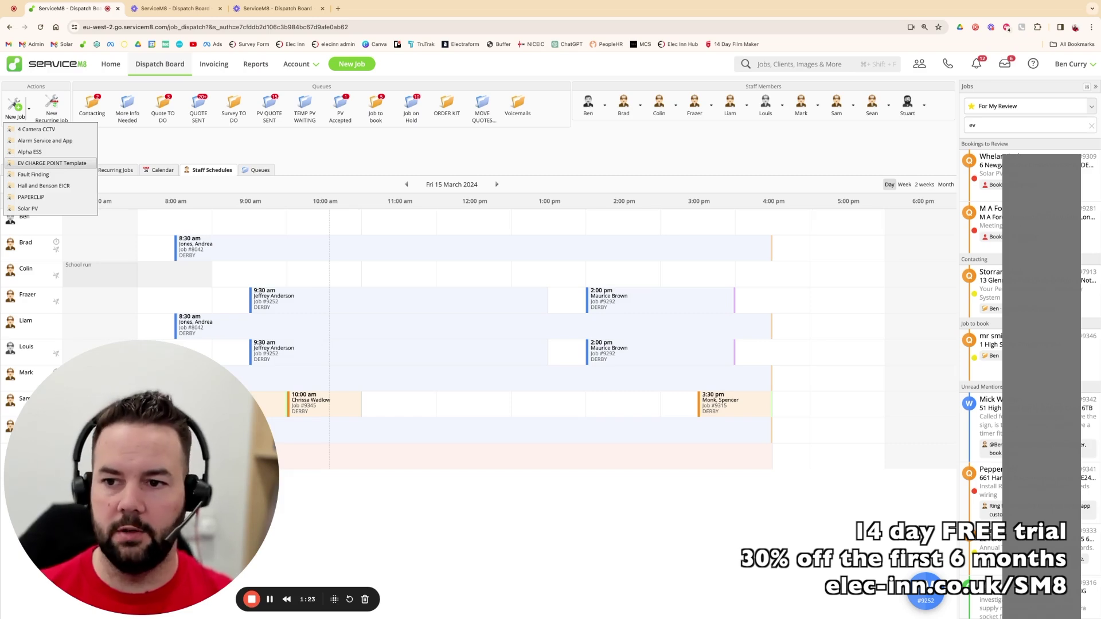
# - Start a job from the EV CHARGE POINT Template and create the test customer as a new customer
pyautogui.click(51, 163)
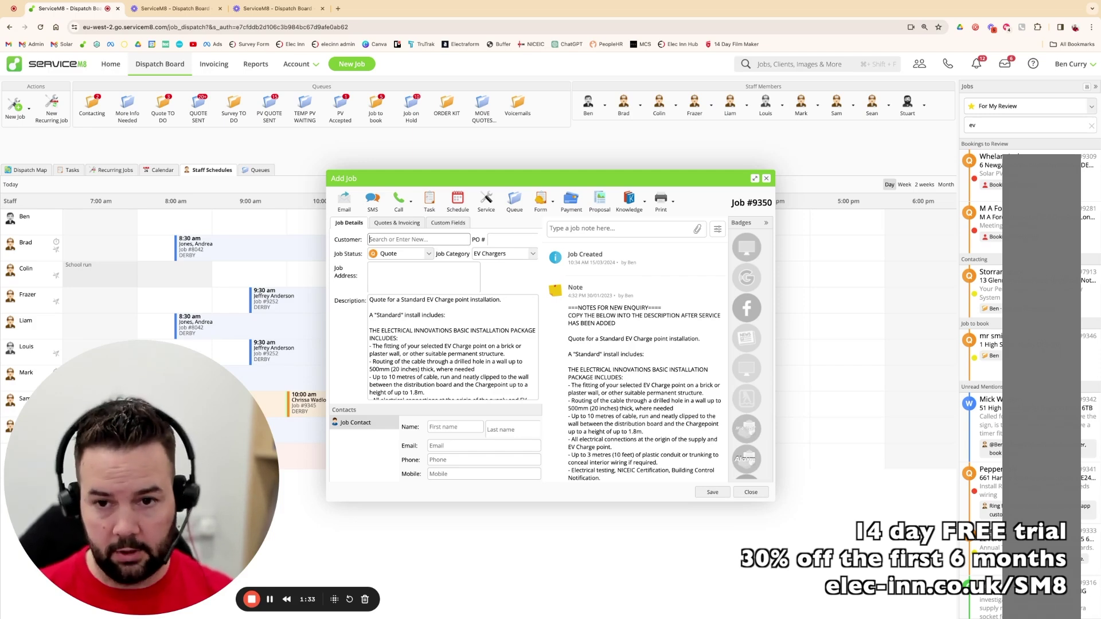
pyautogui.write('Ben')
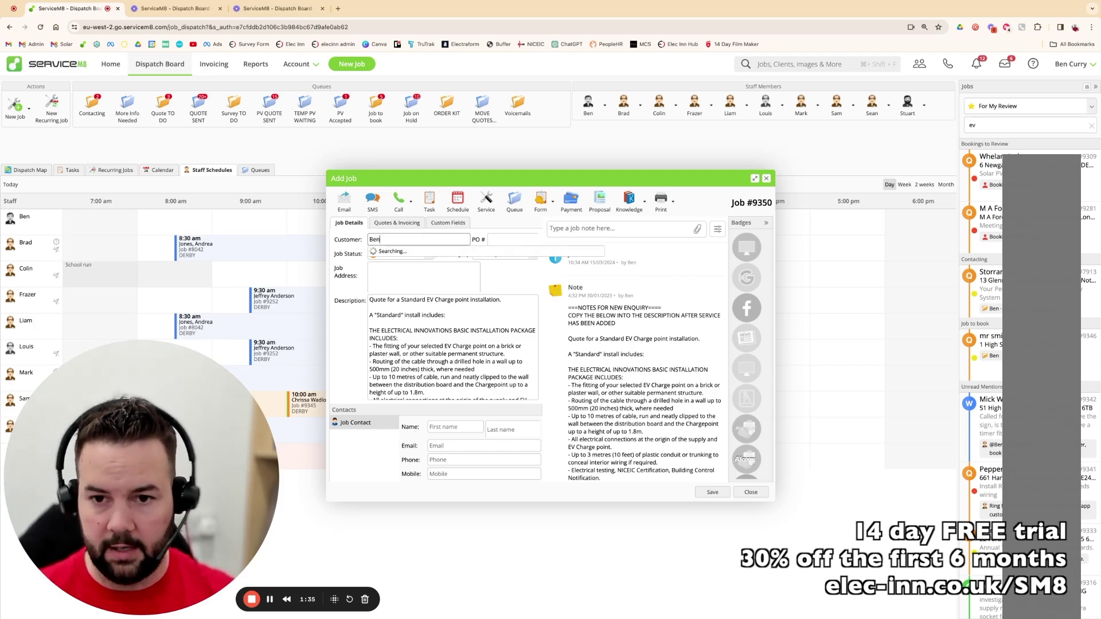
pyautogui.write(' Test')
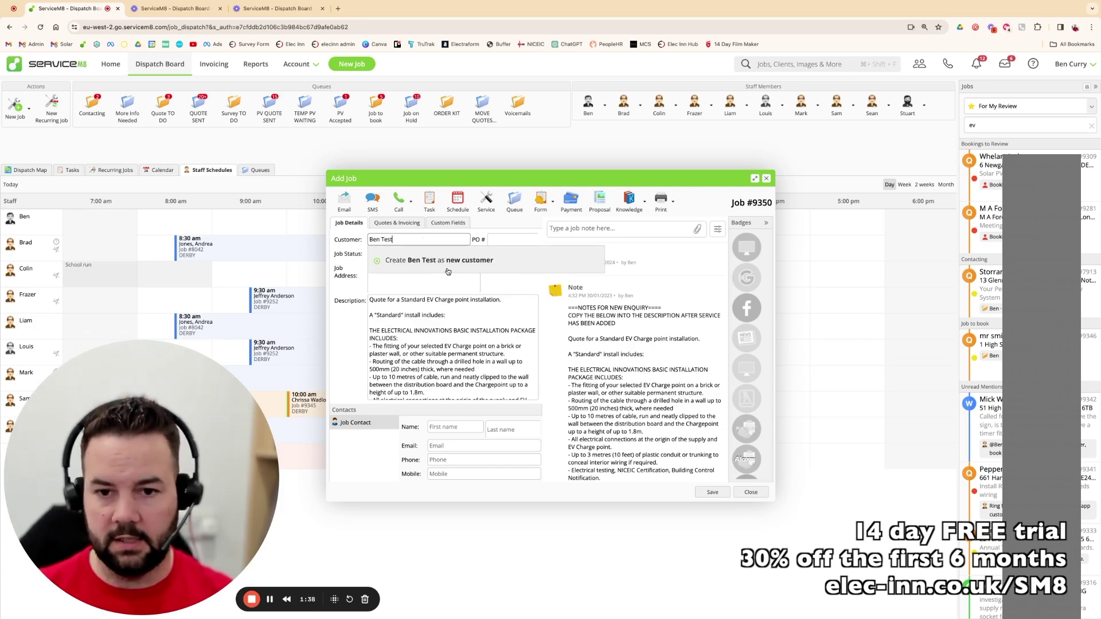
pyautogui.click(434, 257)
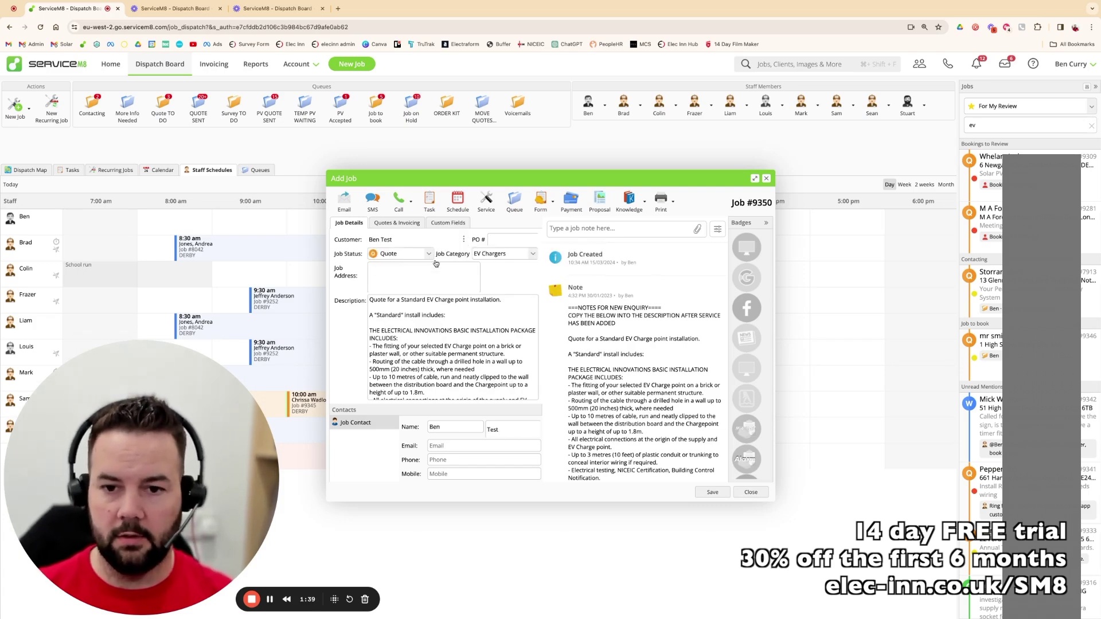
# - Enter the job address, pick the suggested match, and note its 0.9-mile distance from the office
pyautogui.click(406, 276)
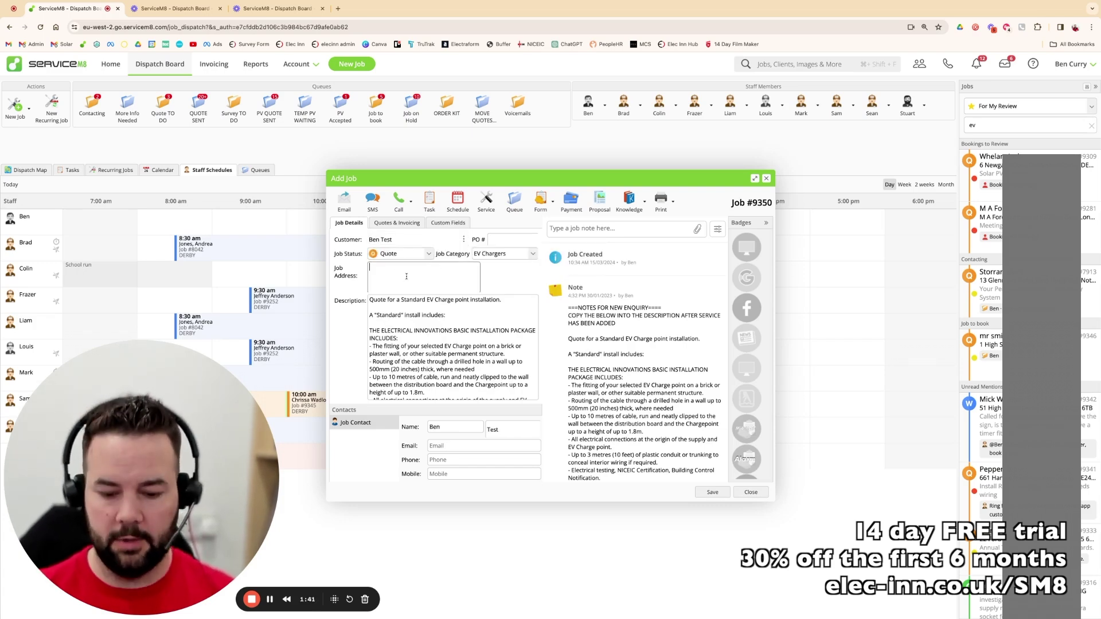
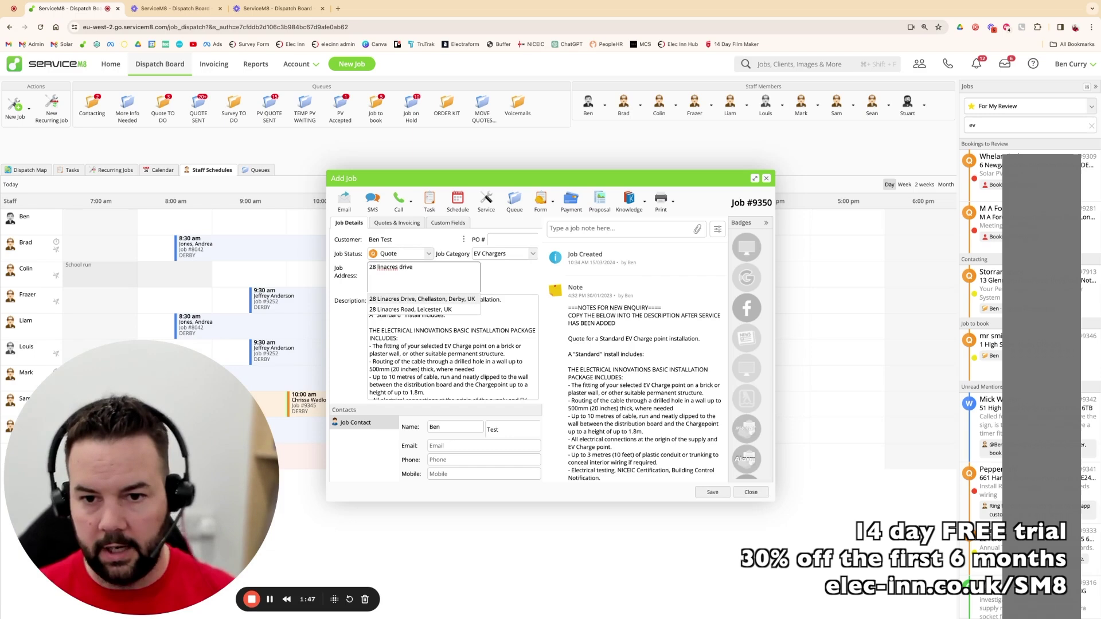
pyautogui.click(405, 300)
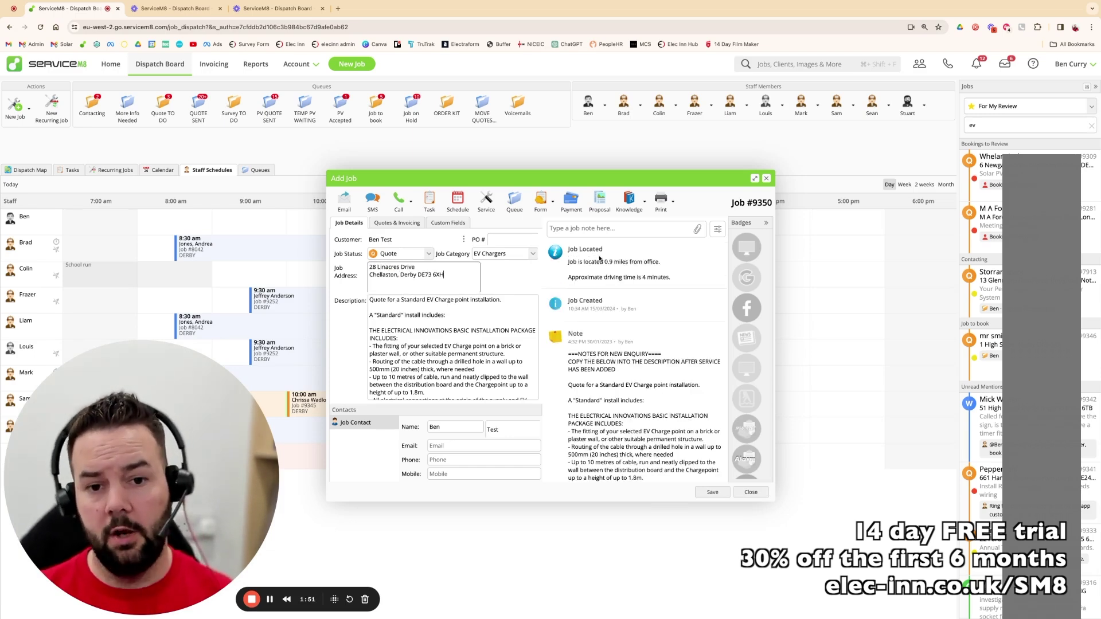
pyautogui.moveTo(598, 262); pyautogui.dragTo(627, 262)
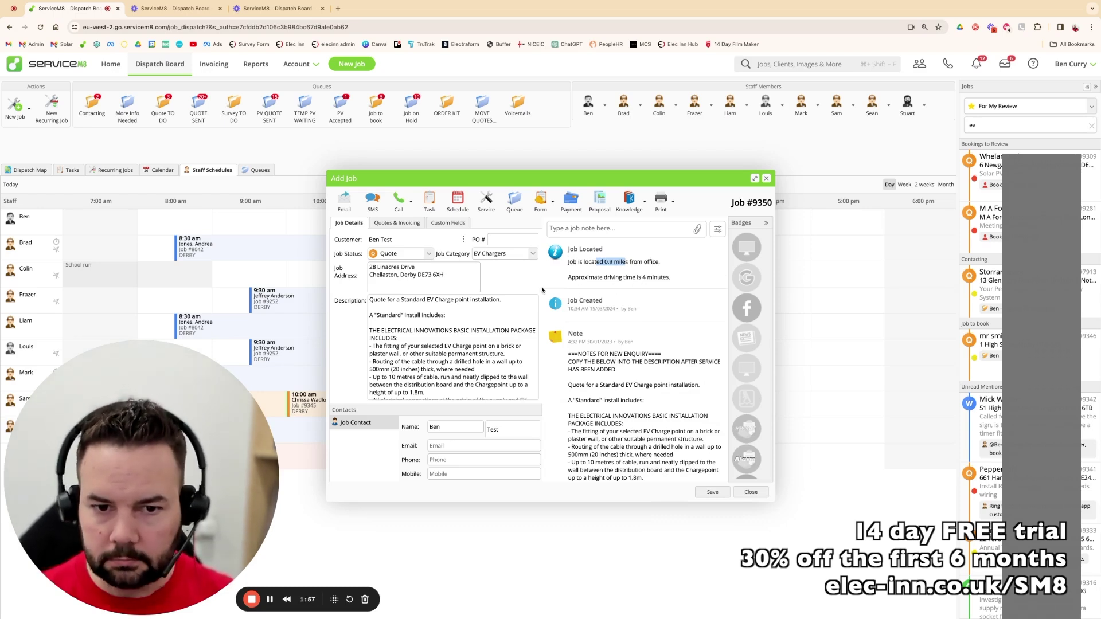
pyautogui.moveTo(647, 279); pyautogui.dragTo(637, 279)
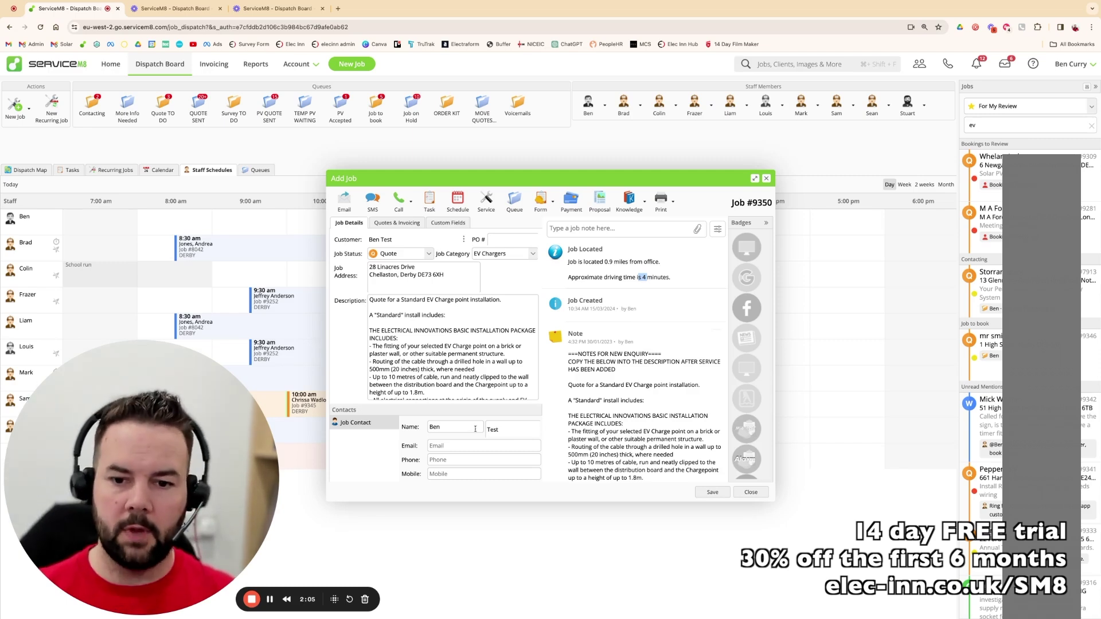
# - Enter the contact's e-mail and mobile number, then bring up the Service Details form
pyautogui.click(478, 446)
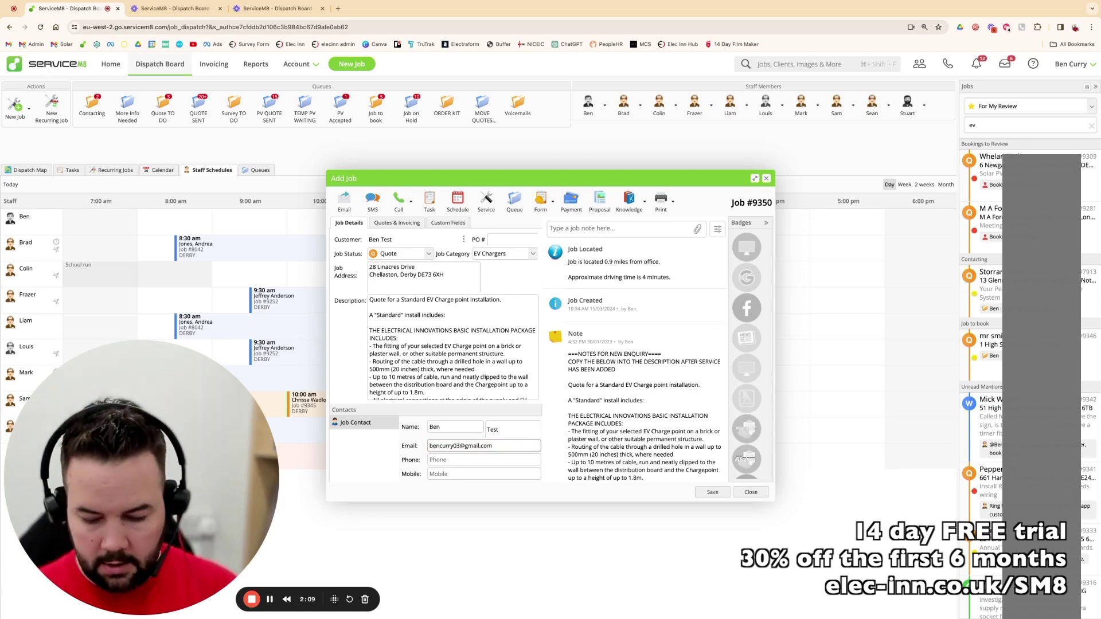
pyautogui.press('Tab')
pyautogui.press('Tab')
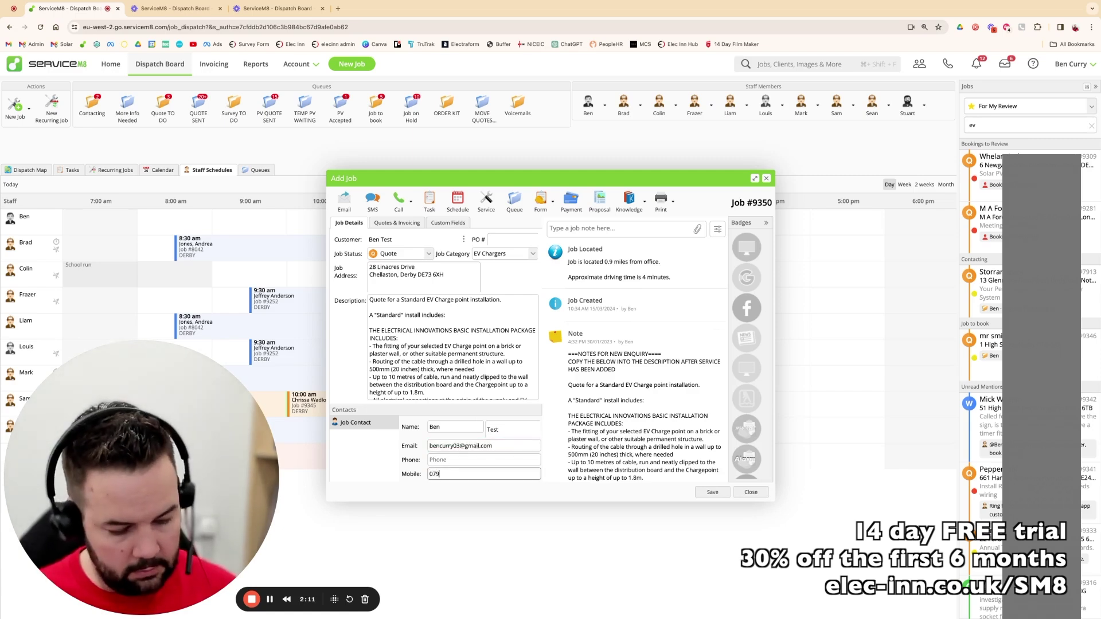
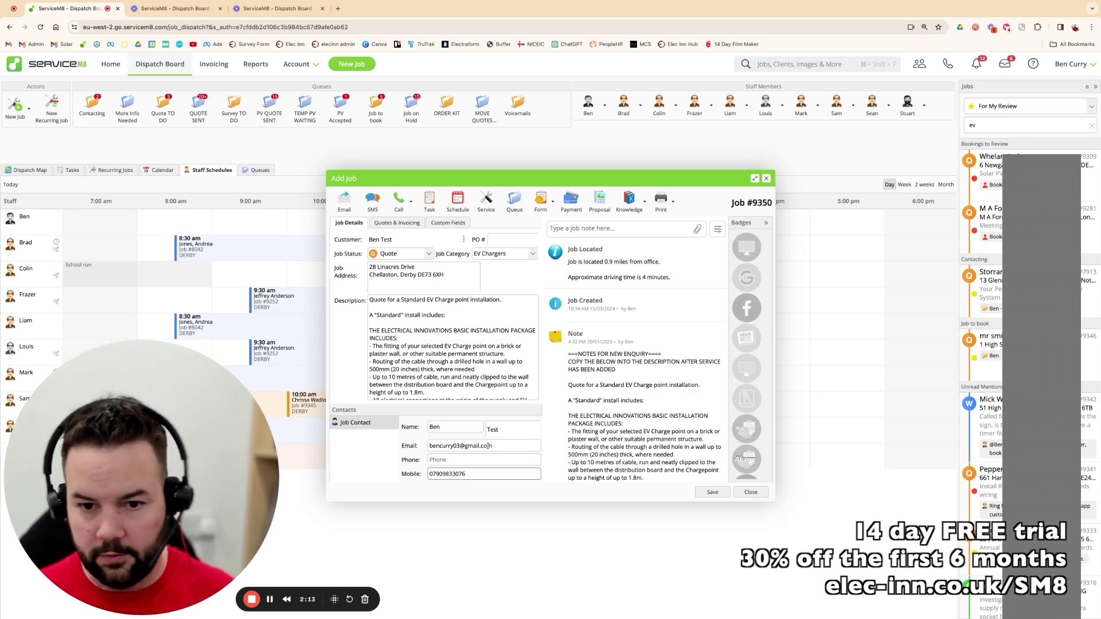
pyautogui.moveTo(473, 473); pyautogui.dragTo(416, 477)
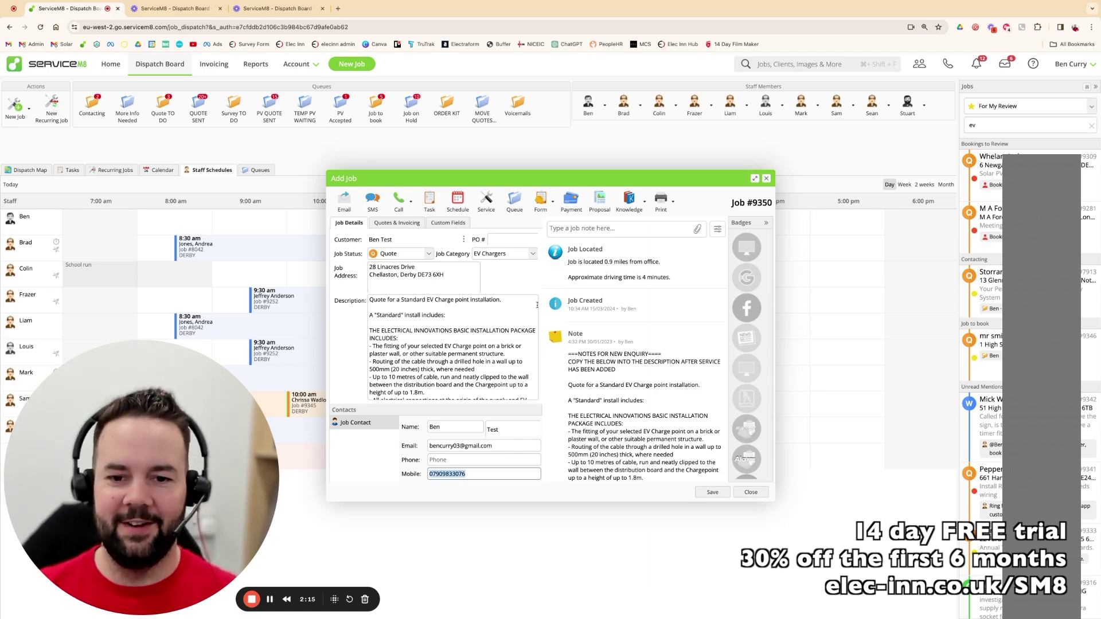
pyautogui.click(520, 283)
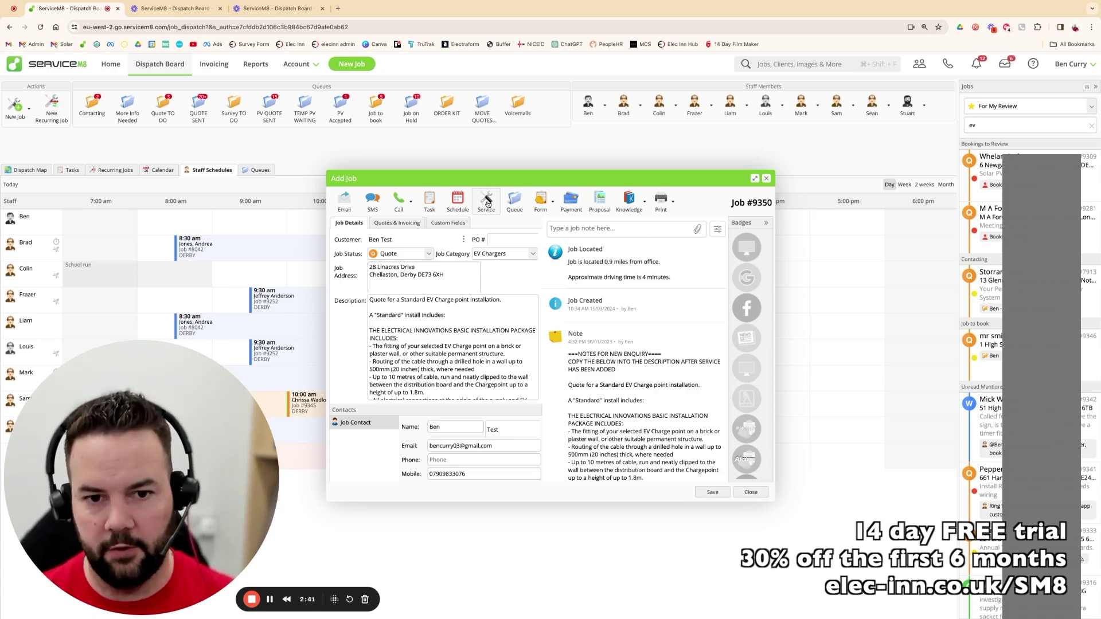
pyautogui.click(487, 204)
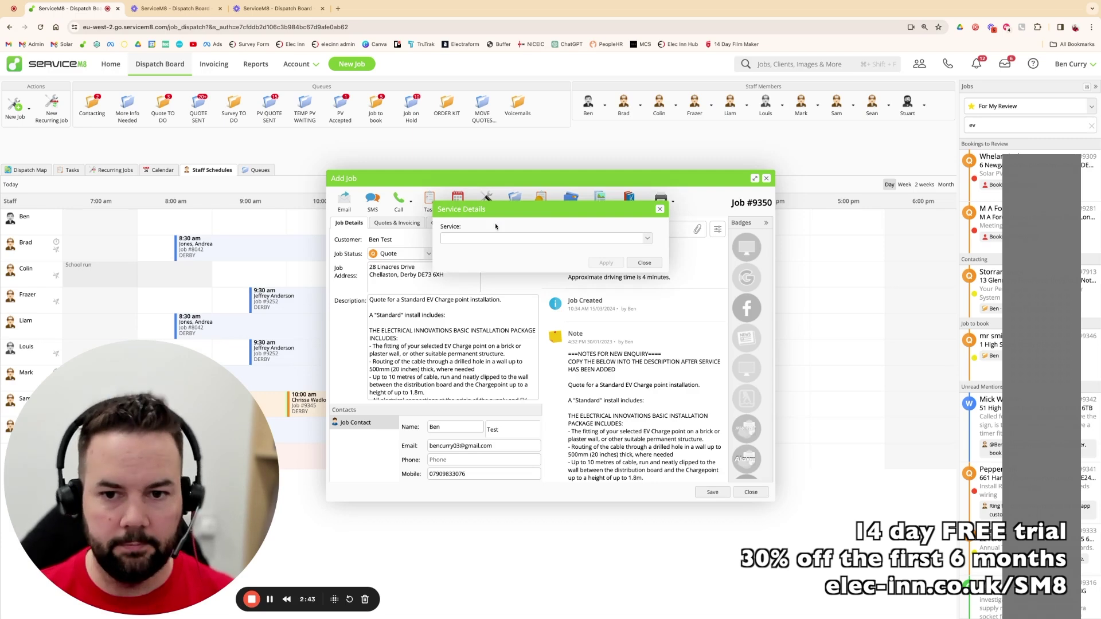
# - Choose EV Charge Point Enquiry for HOME, with off-street parking YES and a house or bungalow
pyautogui.click(551, 239)
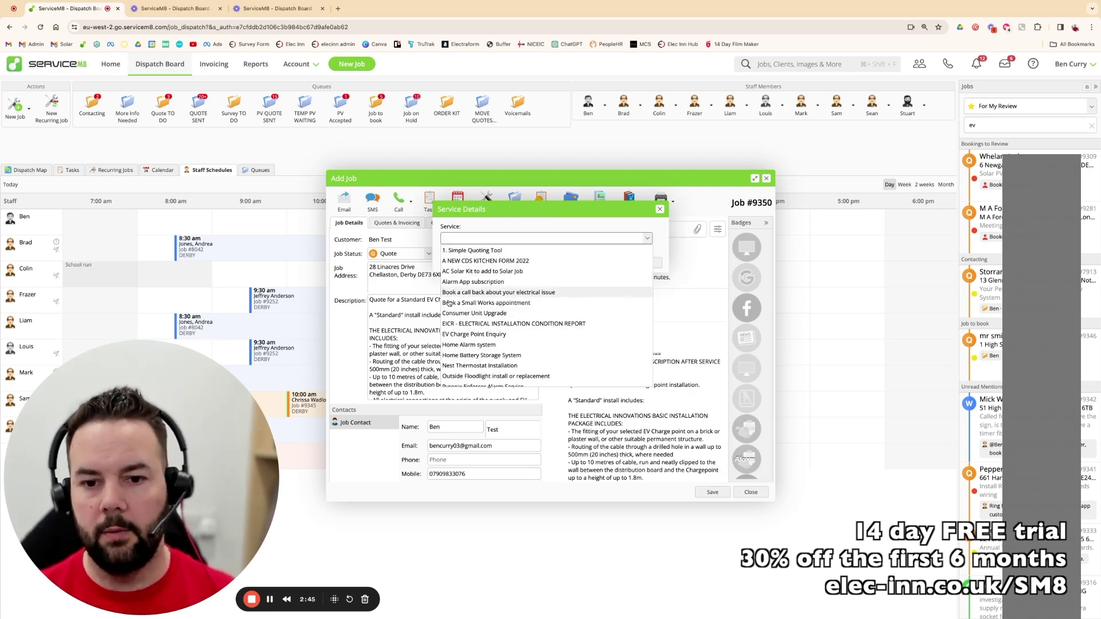
pyautogui.click(459, 335)
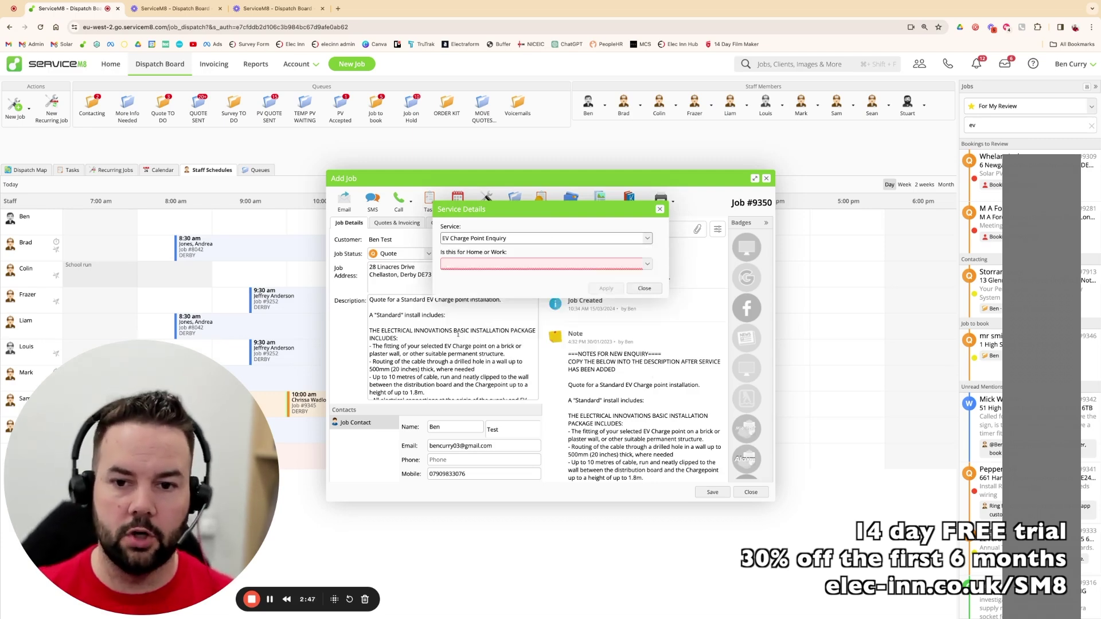
pyautogui.click(535, 265)
pyautogui.click(451, 276)
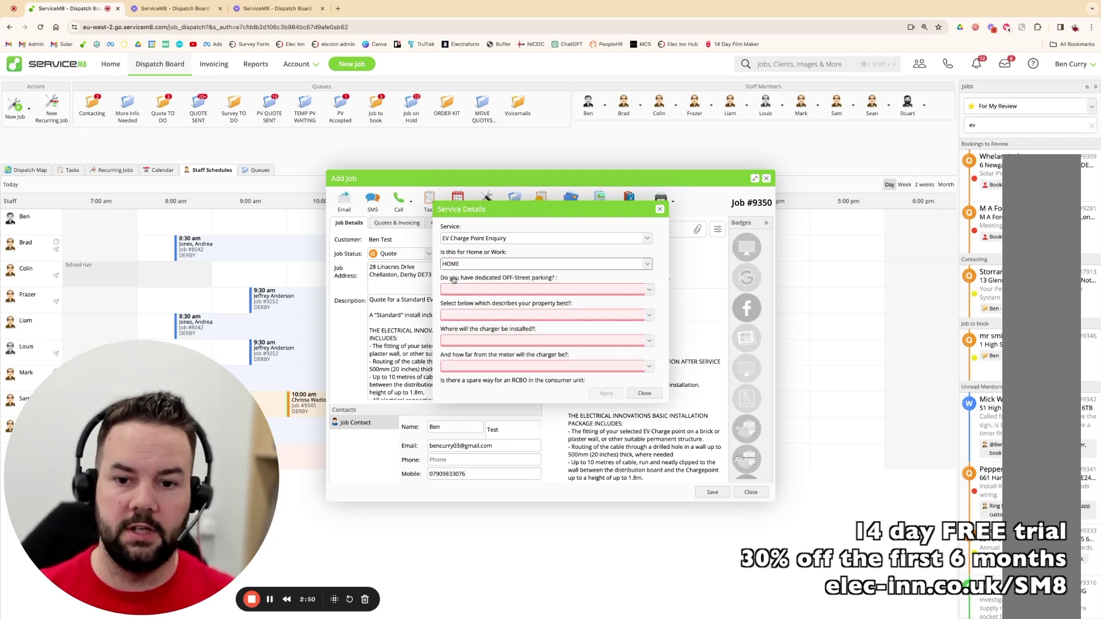
pyautogui.click(500, 290)
pyautogui.click(452, 302)
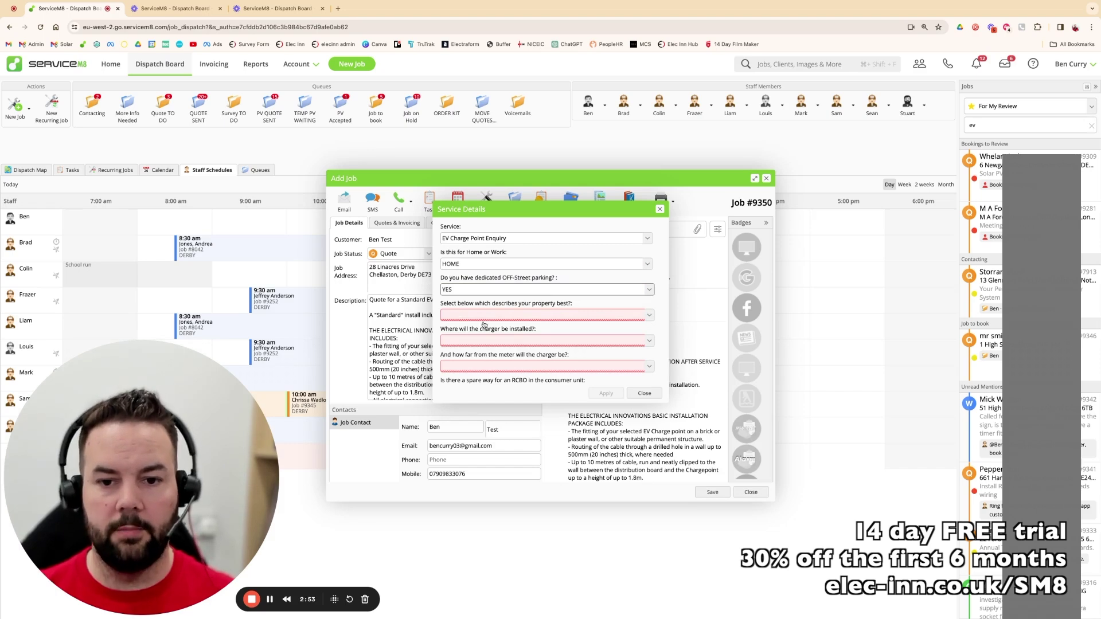
pyautogui.click(488, 319)
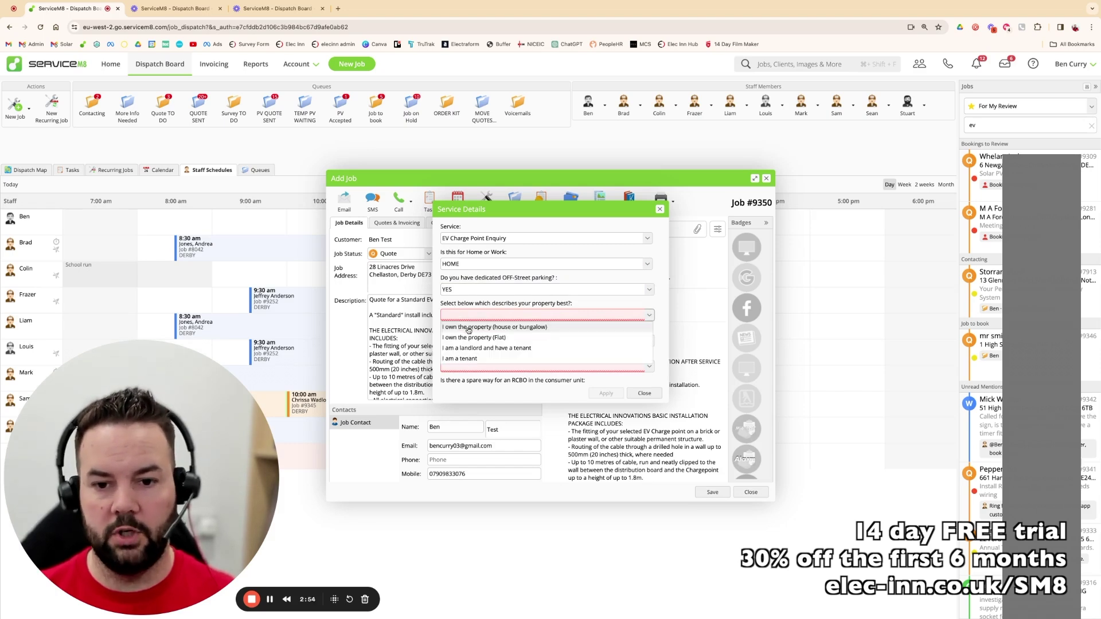
pyautogui.click(540, 328)
# - Set the charger location to Attached Garage and meter distance to Up to 10 Meters
pyautogui.click(519, 340)
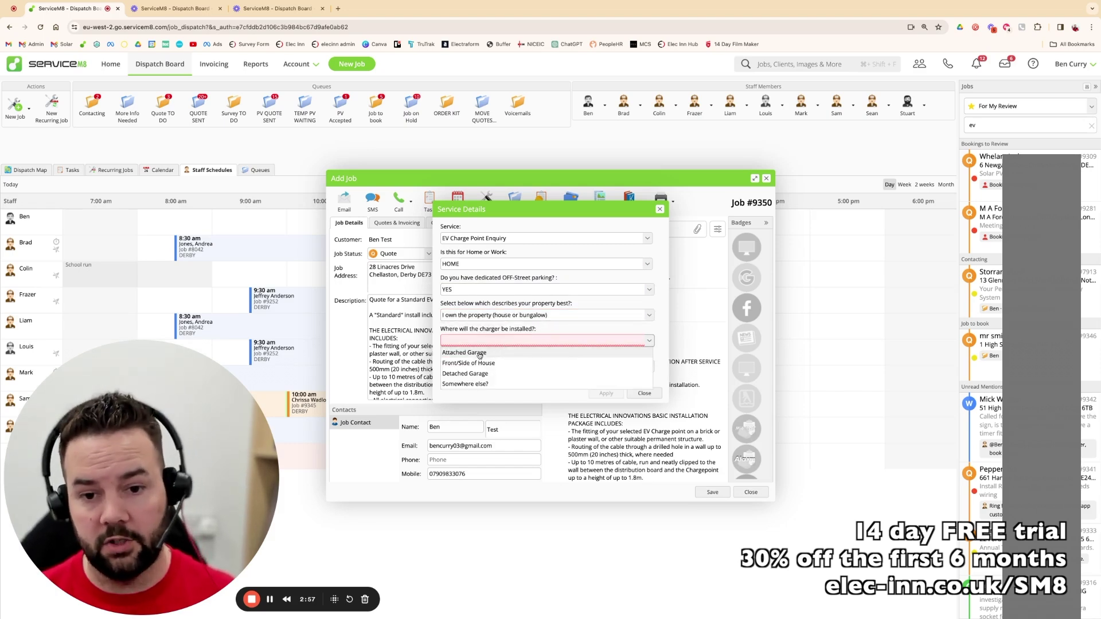
pyautogui.click(481, 356)
pyautogui.click(532, 367)
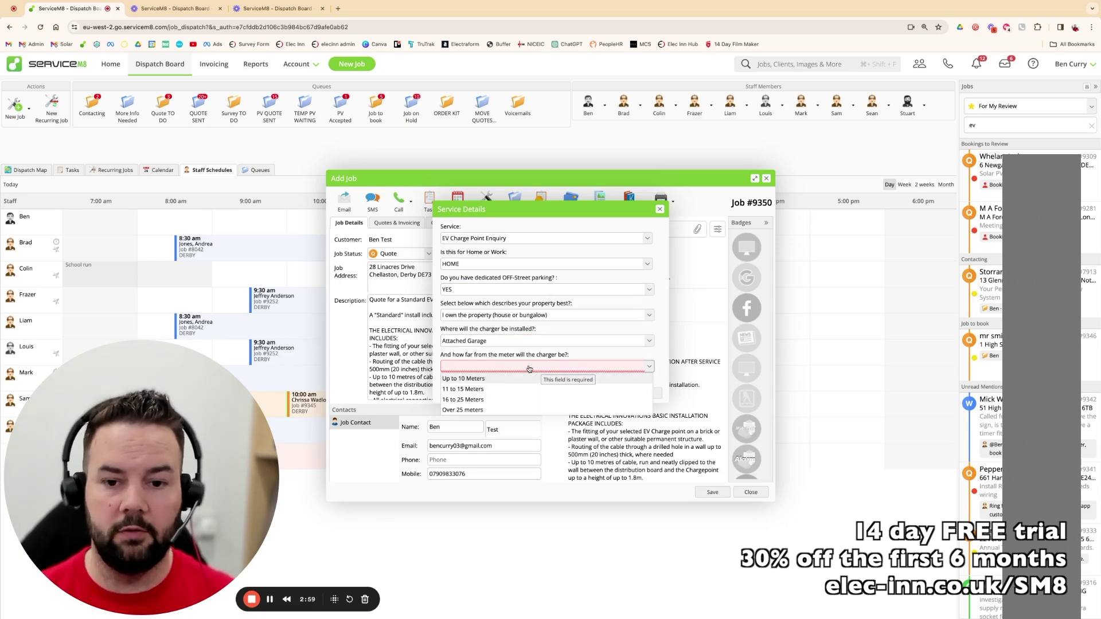
pyautogui.click(476, 381)
pyautogui.scroll(-2, 584, 350)
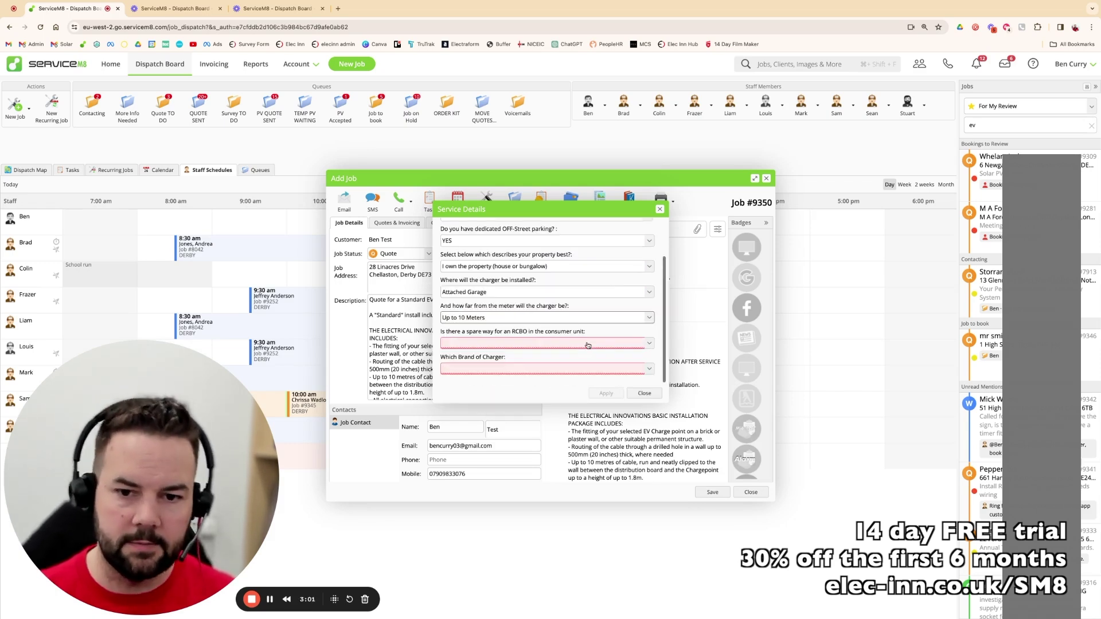
# - Answer that it just needs an RCBO and pick the black My Energi Zappi with cable
pyautogui.click(536, 344)
pyautogui.click(498, 357)
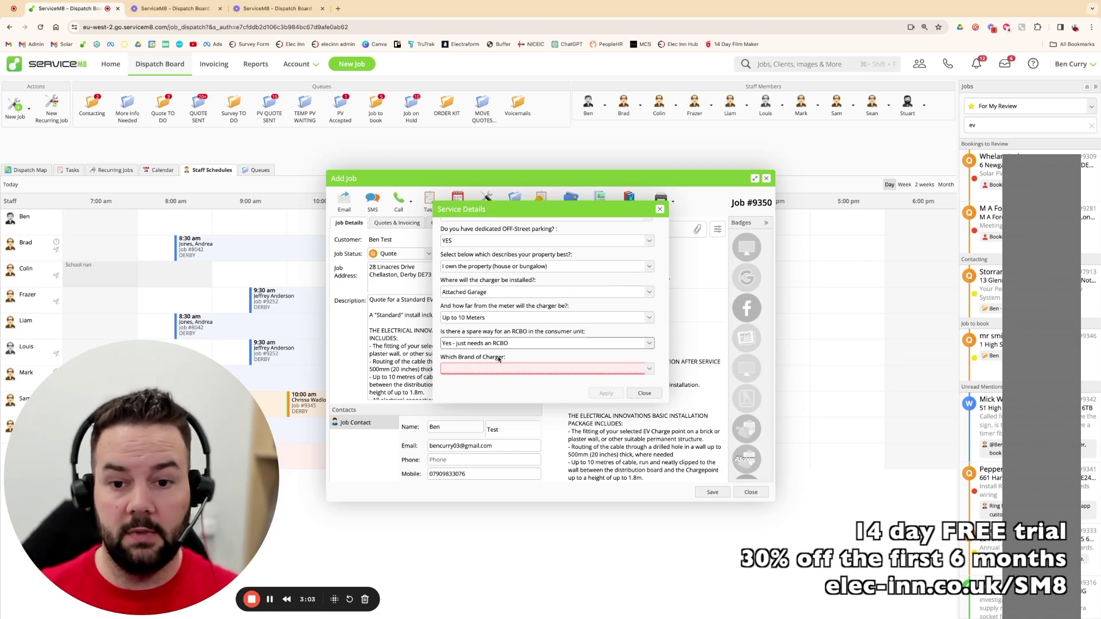
pyautogui.click(499, 369)
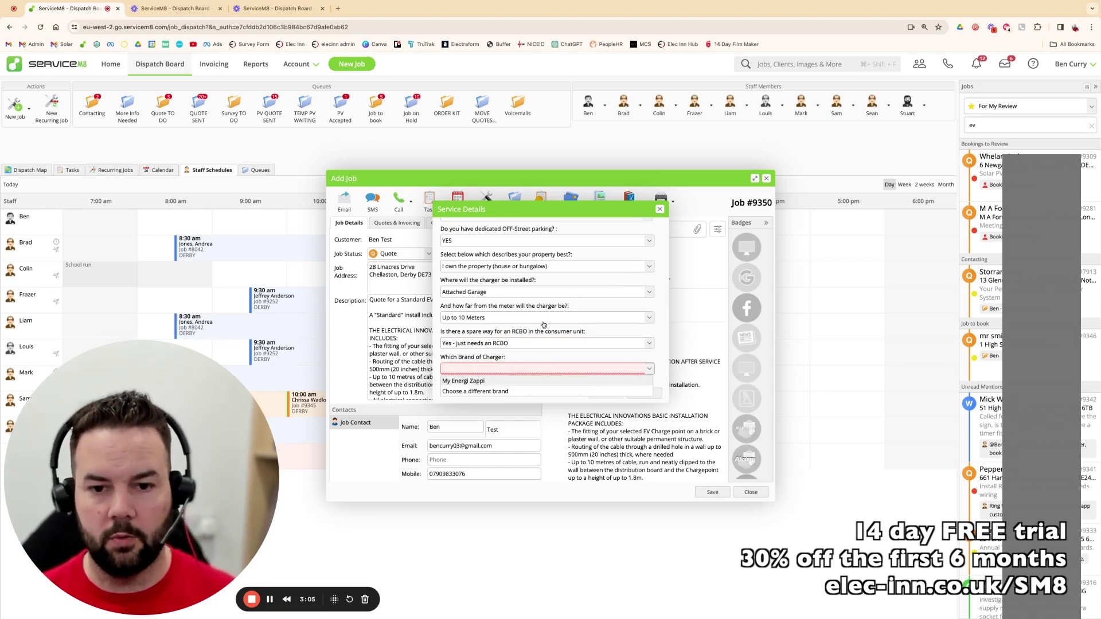
pyautogui.click(496, 392)
pyautogui.scroll(-1, 539, 384)
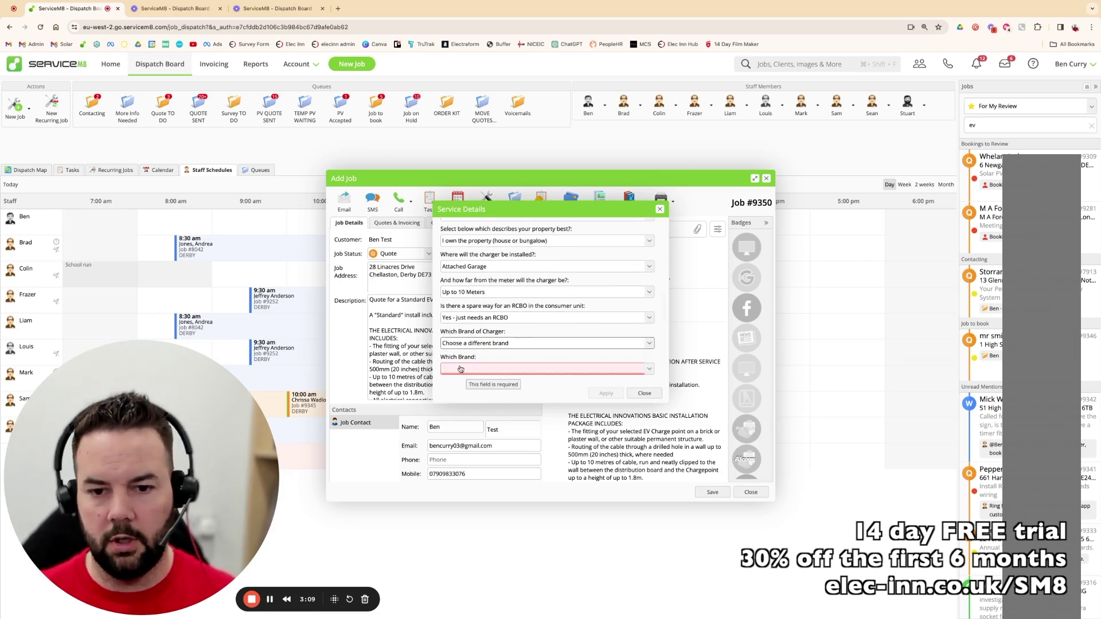
pyautogui.click(602, 368)
pyautogui.click(602, 368)
pyautogui.click(493, 370)
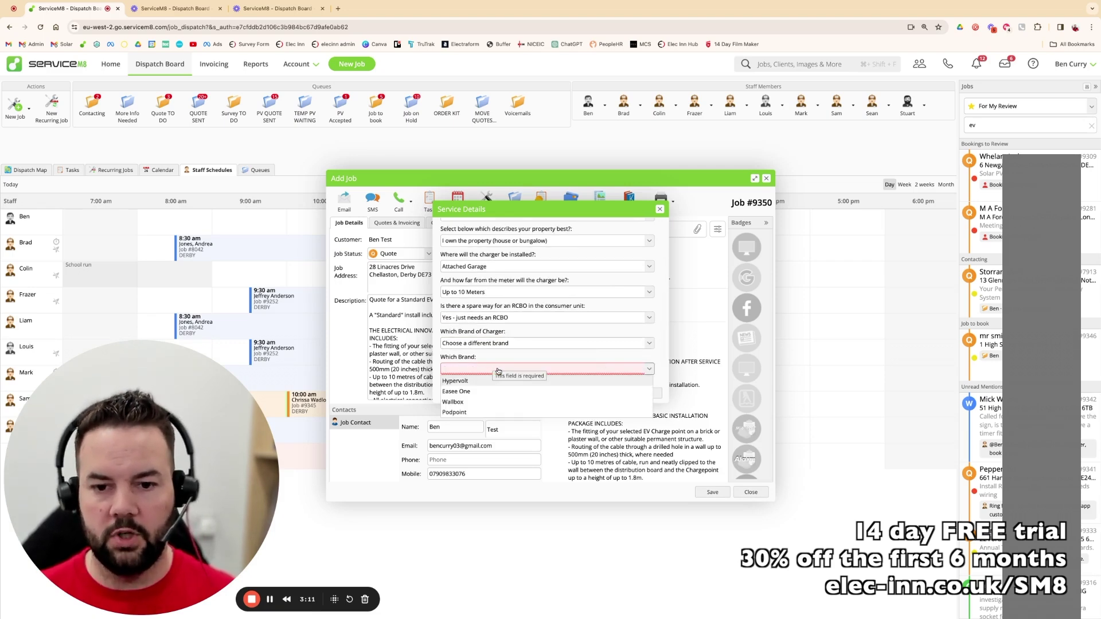
pyautogui.click(492, 344)
pyautogui.click(478, 356)
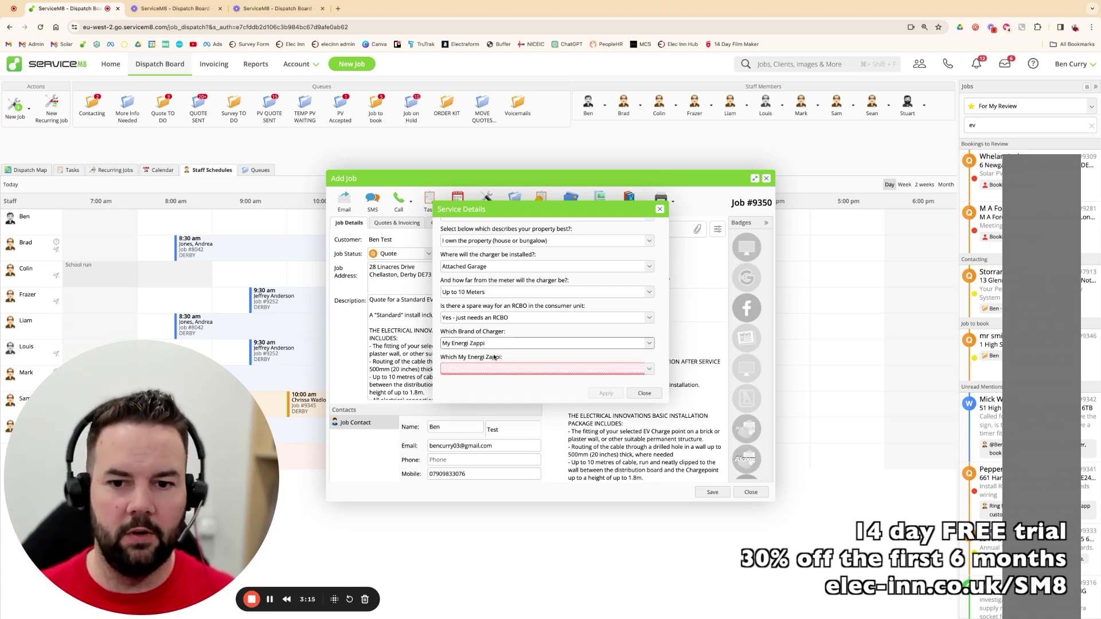
pyautogui.click(480, 373)
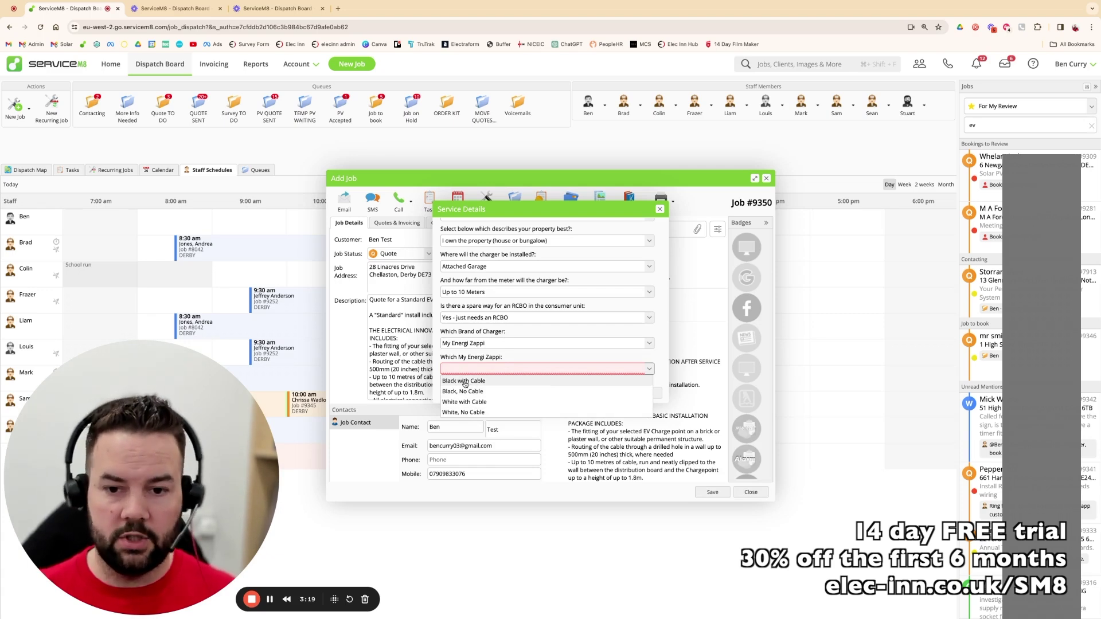
pyautogui.click(465, 382)
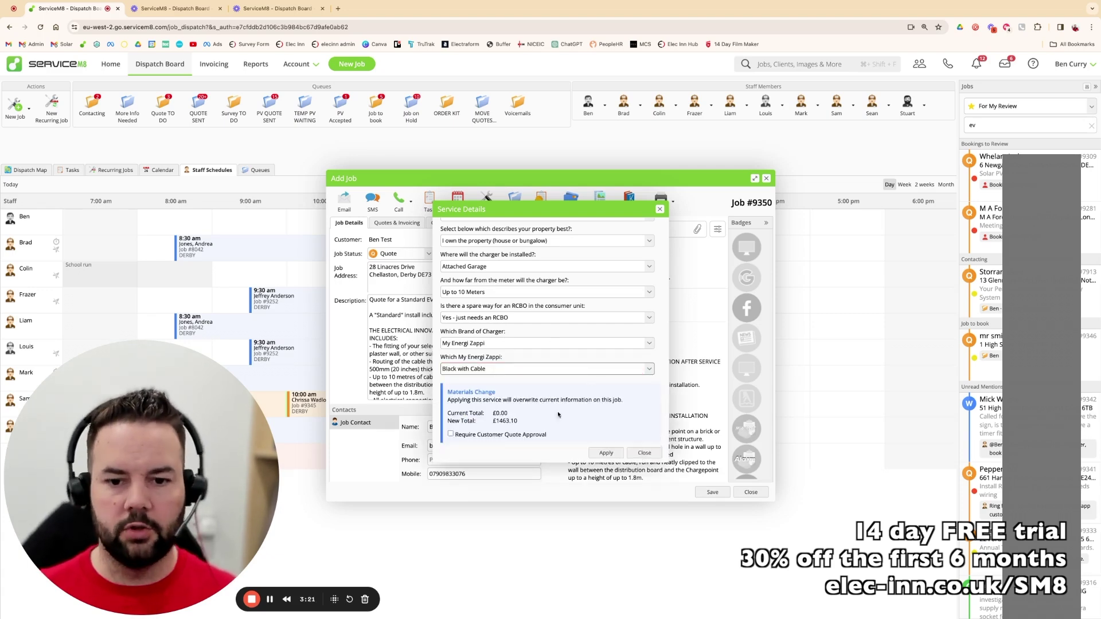
# - Check the £1463.10 total, require customer quote approval, and apply the service
pyautogui.tripleClick(522, 423)
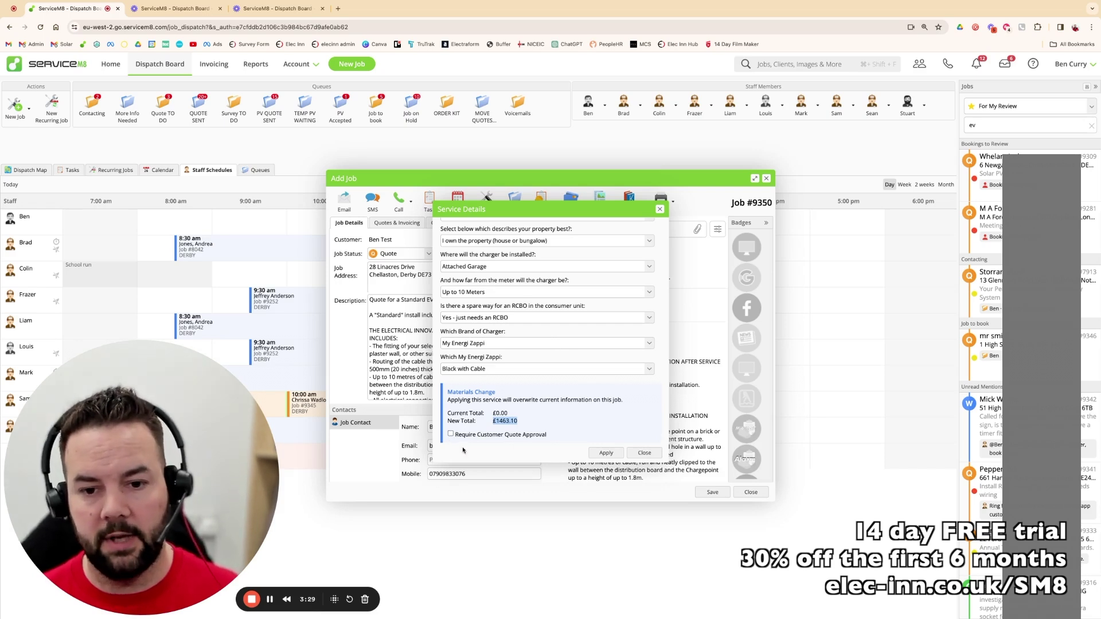
pyautogui.click(450, 435)
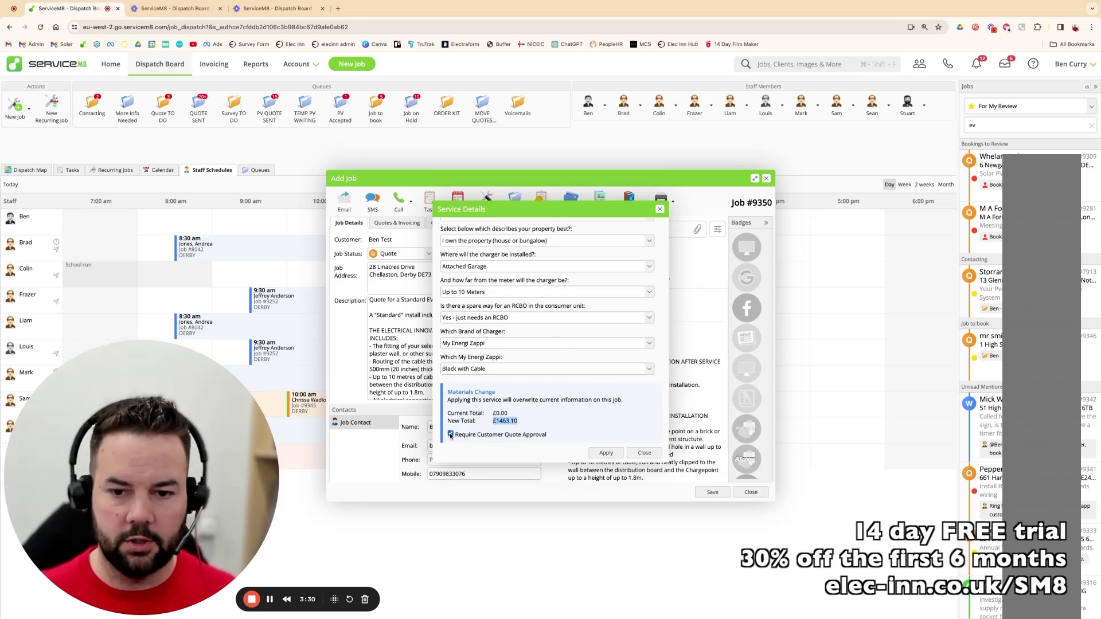
pyautogui.click(610, 454)
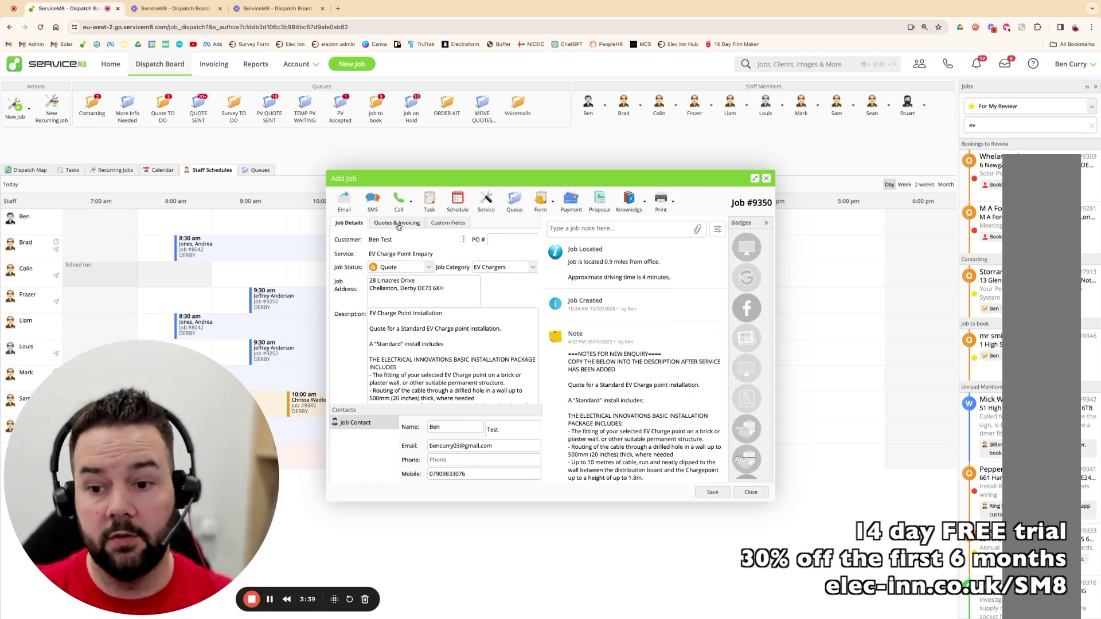
# - Review the £1,463.08 quote lines, then select and copy the description's opening lines
pyautogui.click(397, 223)
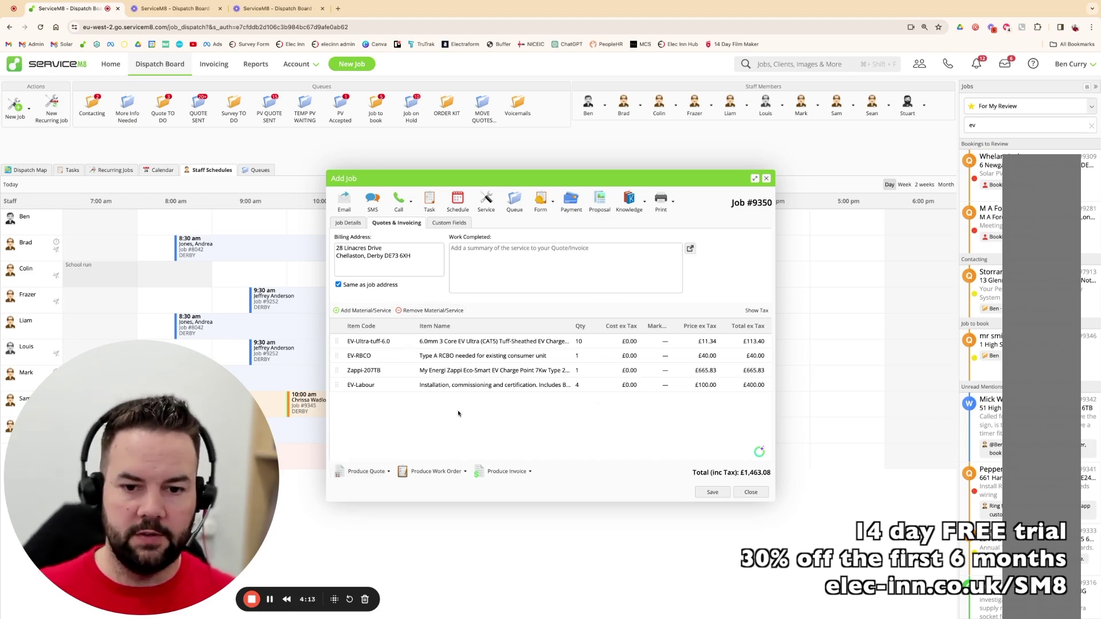
pyautogui.click(349, 223)
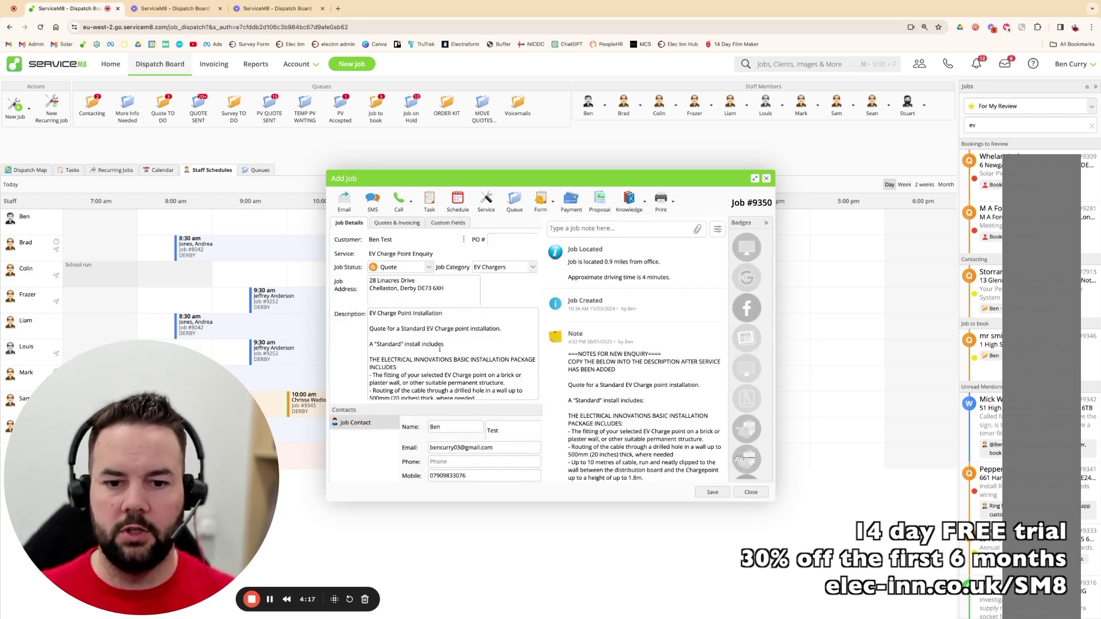
pyautogui.click(370, 313)
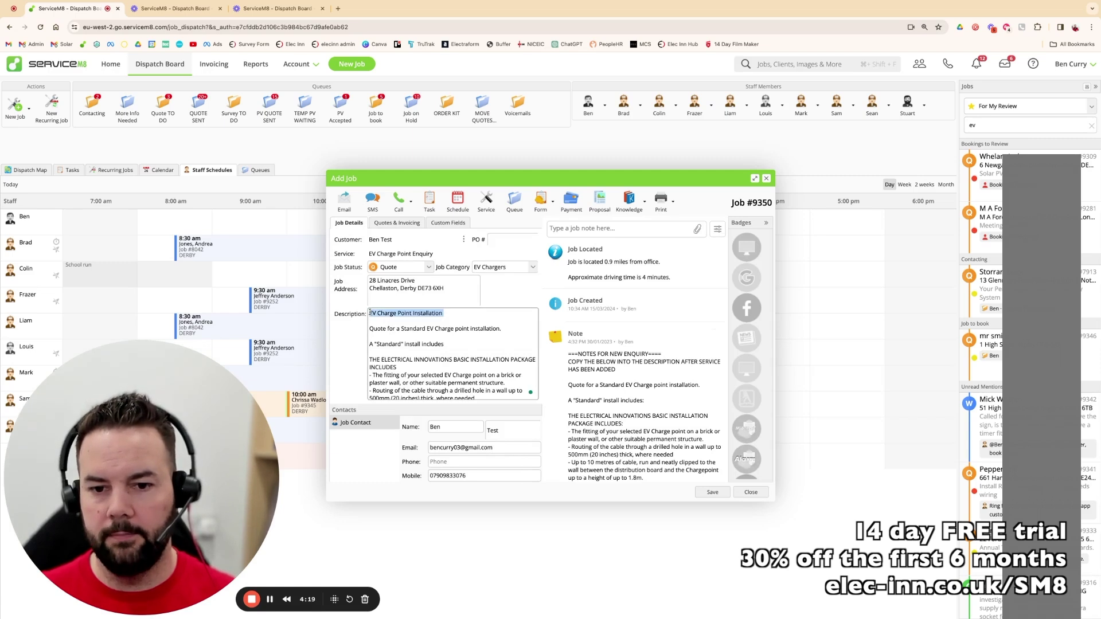
pyautogui.hotkey('shift', 'Down')
pyautogui.hotkey('shift', 'Down')
pyautogui.hotkey('shift', 'Down')
pyautogui.press('super+c')
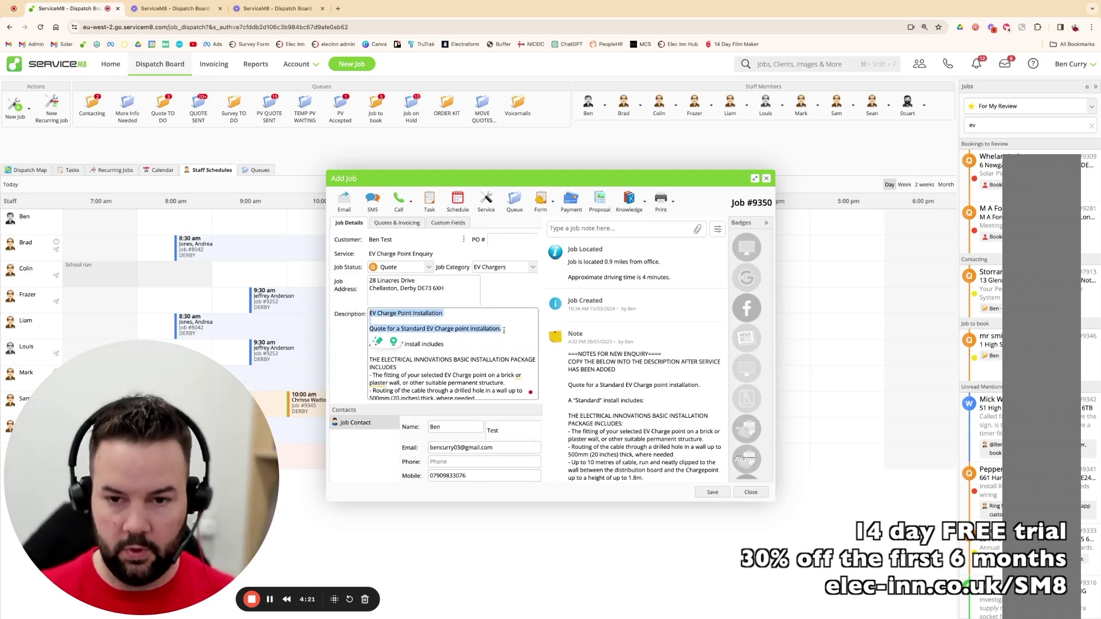
# - Paste the copied installation text into the Work Completed summary
pyautogui.click(397, 223)
pyautogui.click(492, 259)
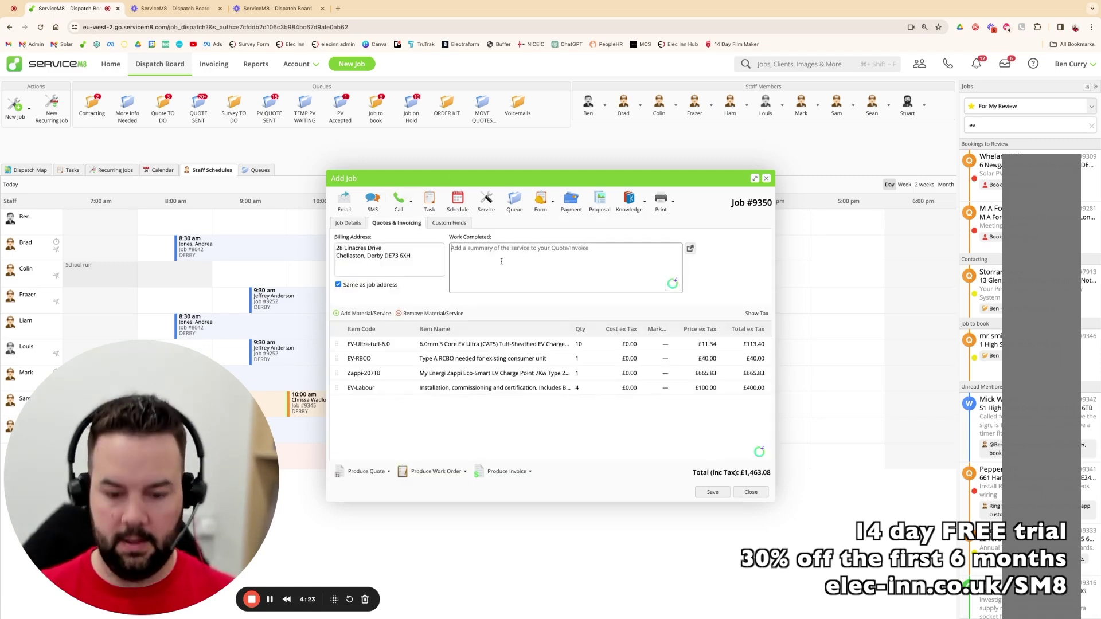
pyautogui.press('super+v')
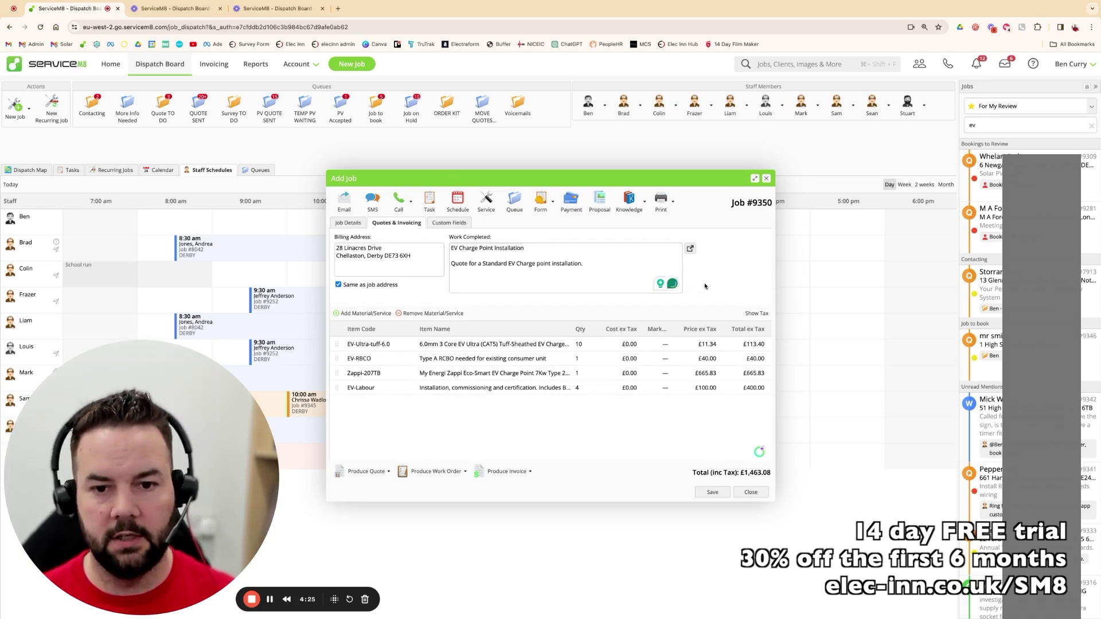
# - Produce a Domestic - NO LINE ITEMS quote, review the PDF preview, and close it
pyautogui.click(389, 472)
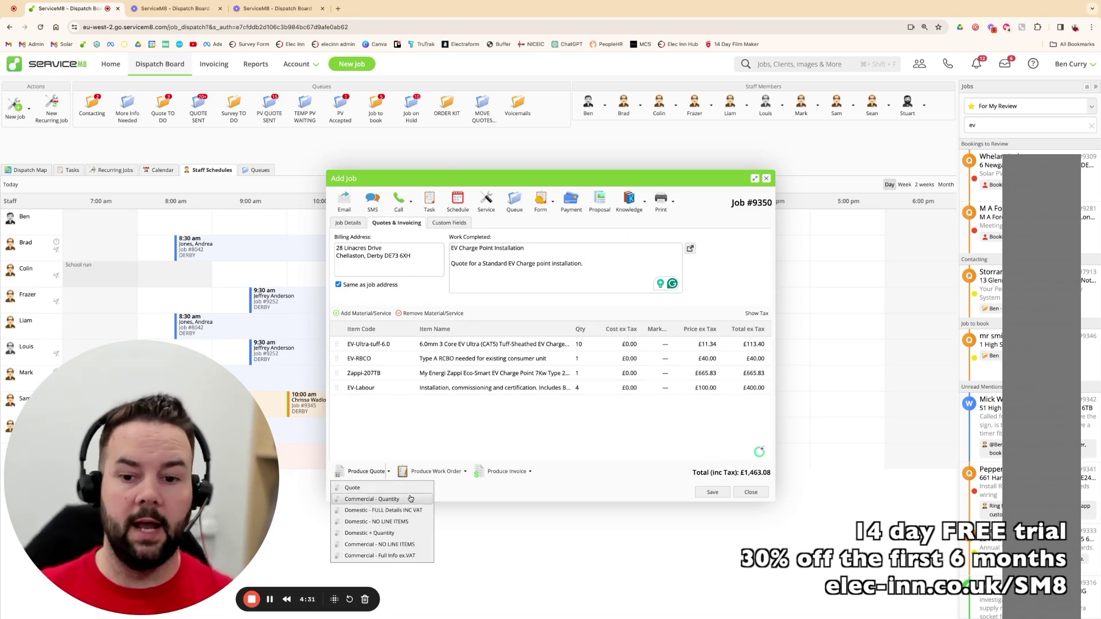
pyautogui.click(384, 522)
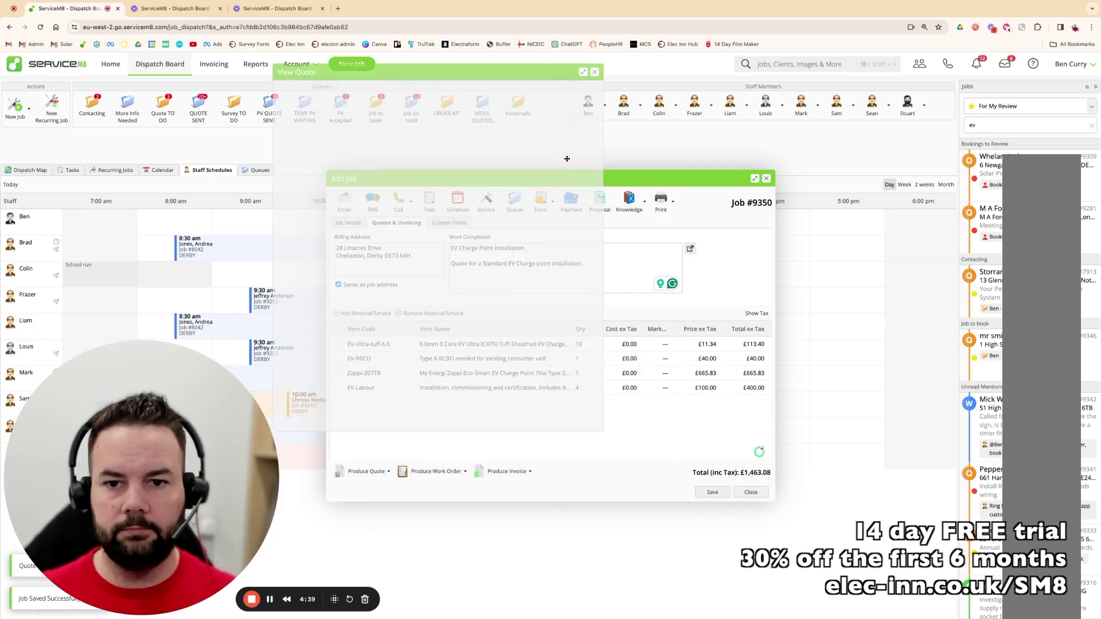
pyautogui.moveTo(601, 427); pyautogui.dragTo(823, 580)
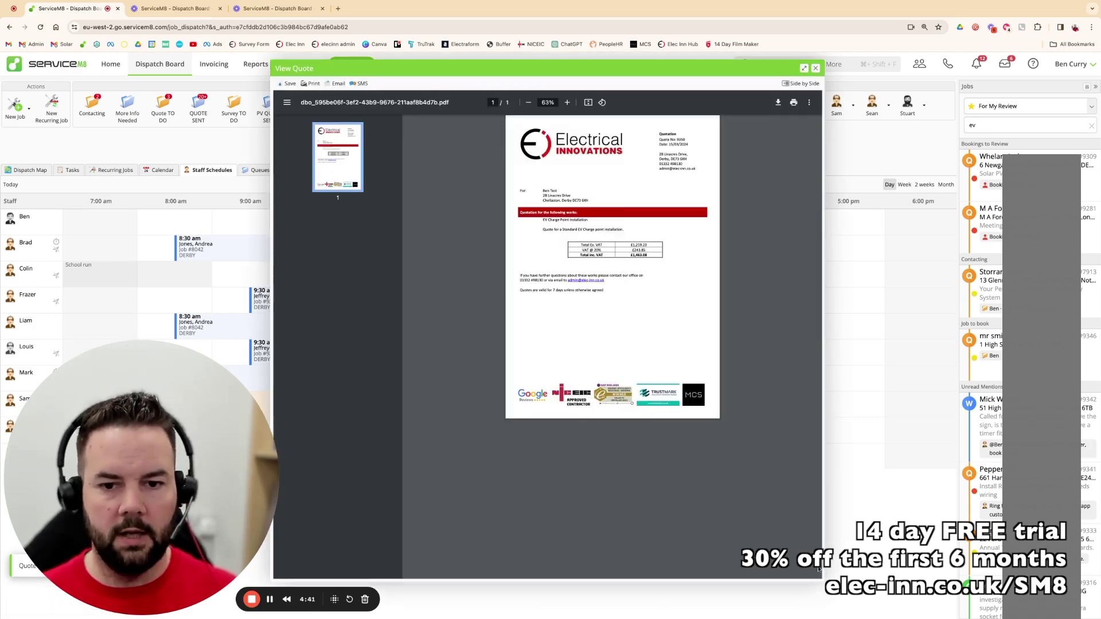
pyautogui.moveTo(543, 220); pyautogui.dragTo(624, 230)
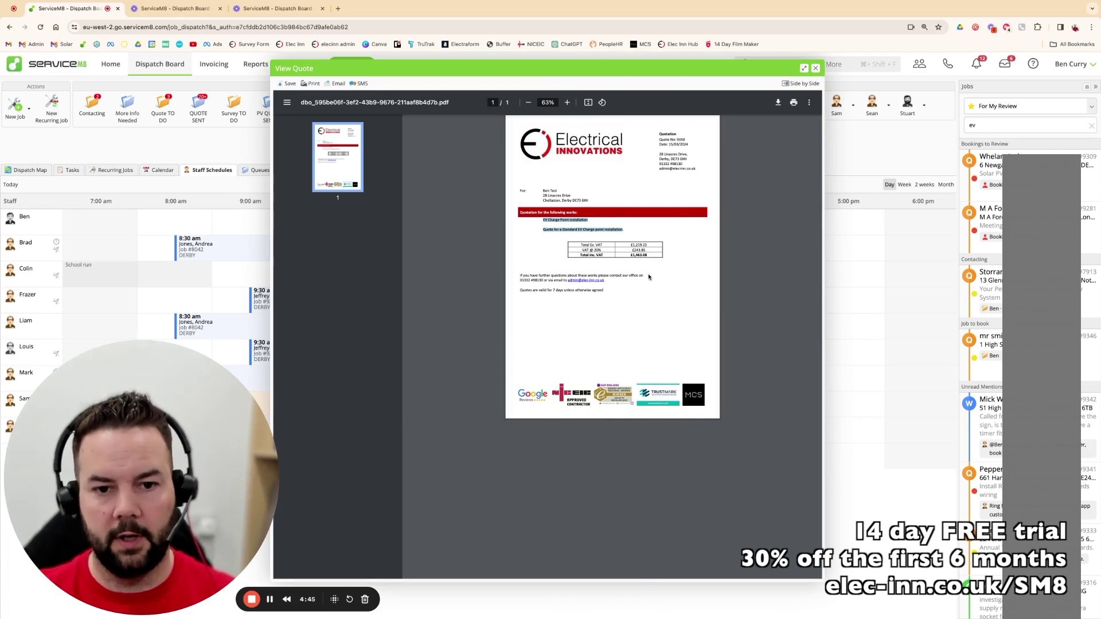
pyautogui.click(816, 68)
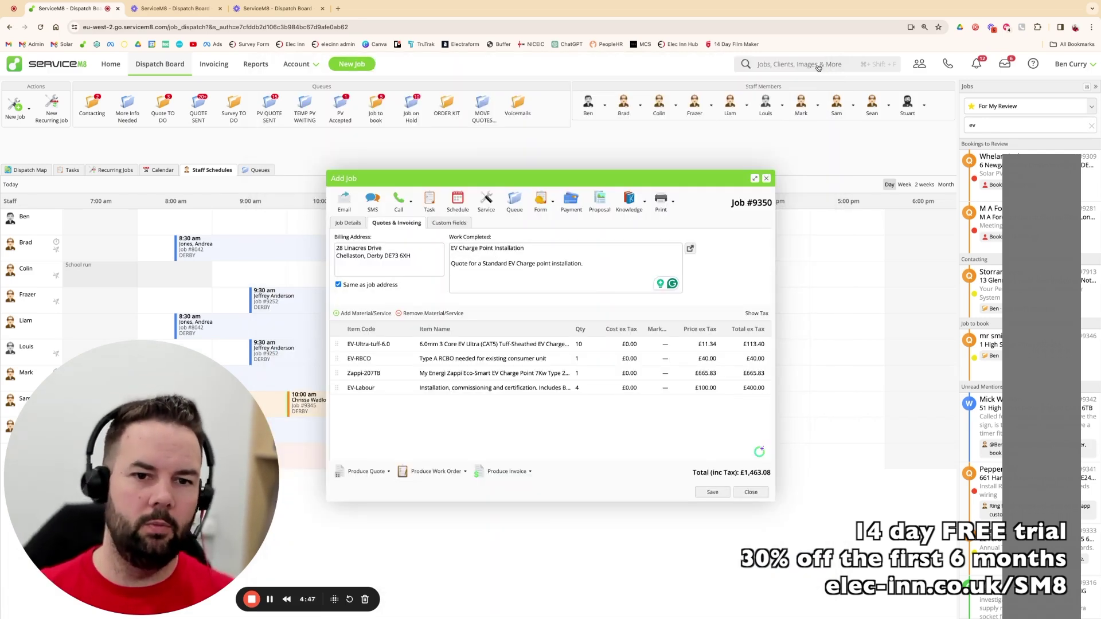
# - Generate the quote from the Domestic + Quantity template
pyautogui.click(388, 471)
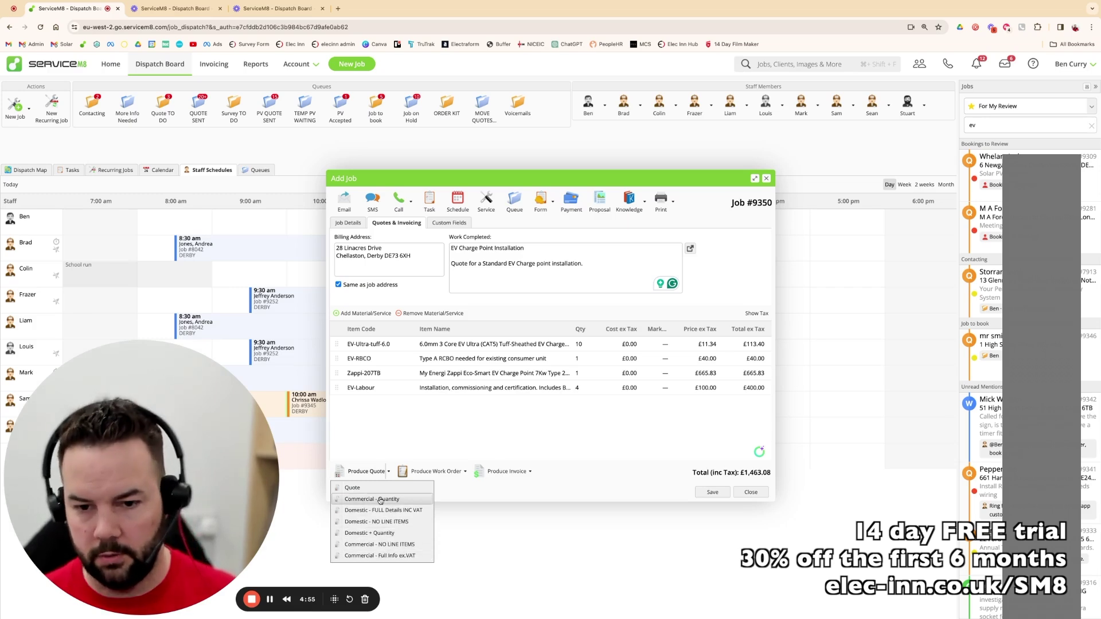
pyautogui.click(380, 533)
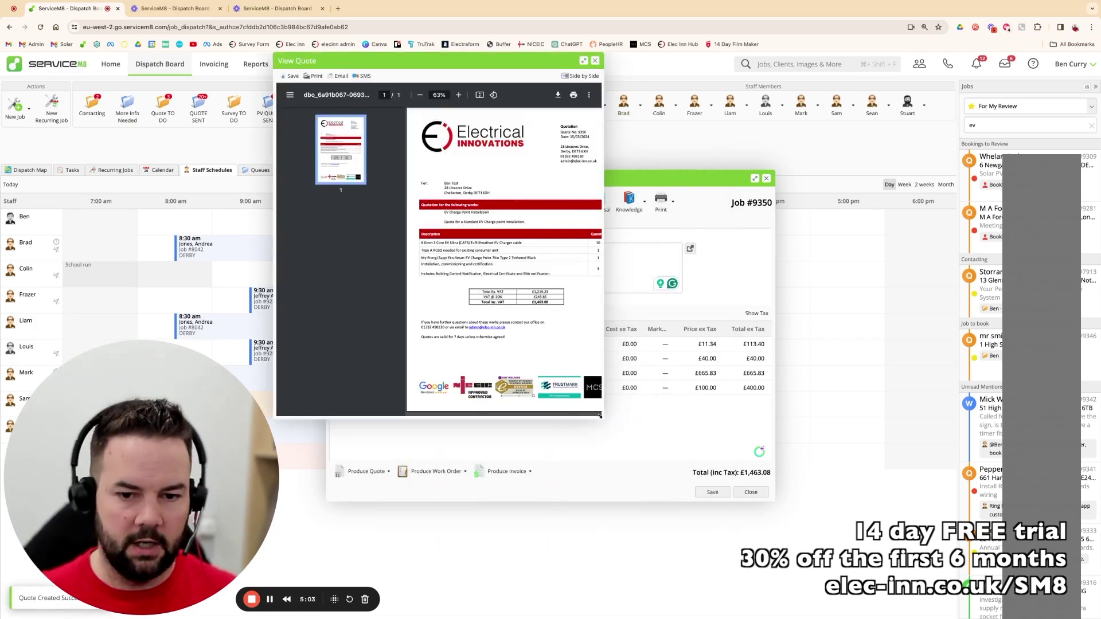
pyautogui.click(603, 425)
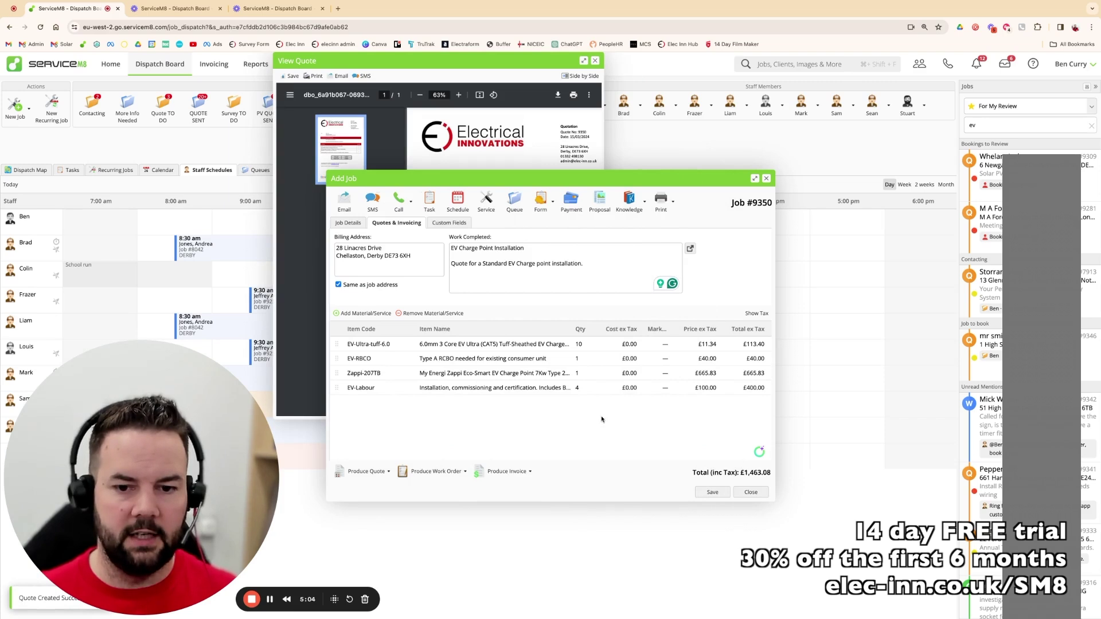
pyautogui.click(419, 65)
# - Enlarge the quote preview to check the Zappi charger line, then start an e-mail
pyautogui.moveTo(604, 419); pyautogui.dragTo(798, 533)
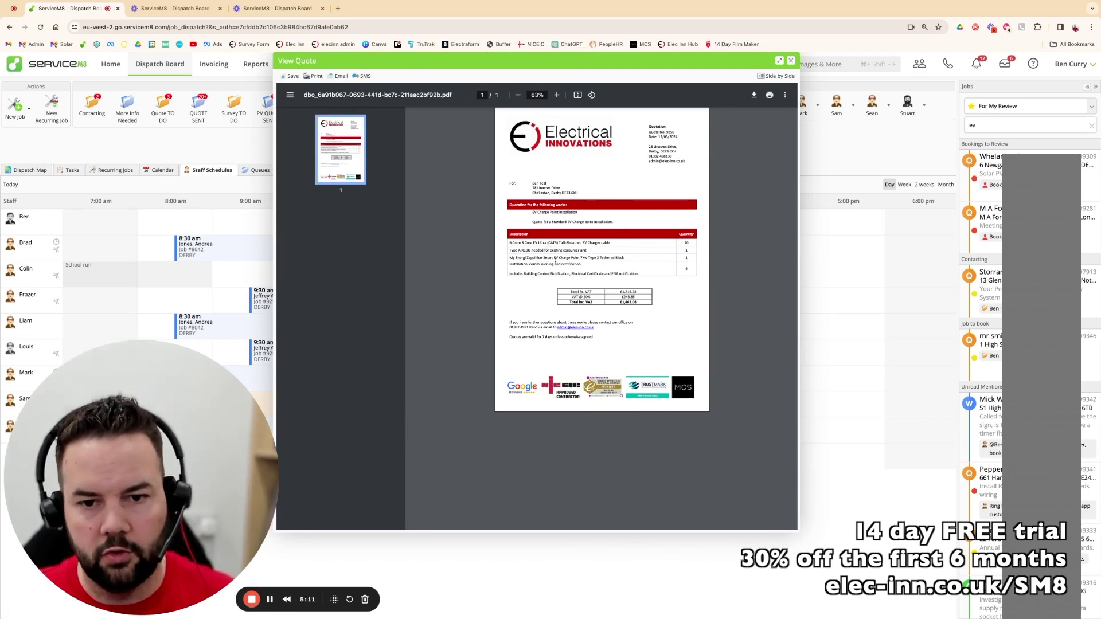
pyautogui.moveTo(515, 258); pyautogui.dragTo(618, 274)
pyautogui.click(541, 269)
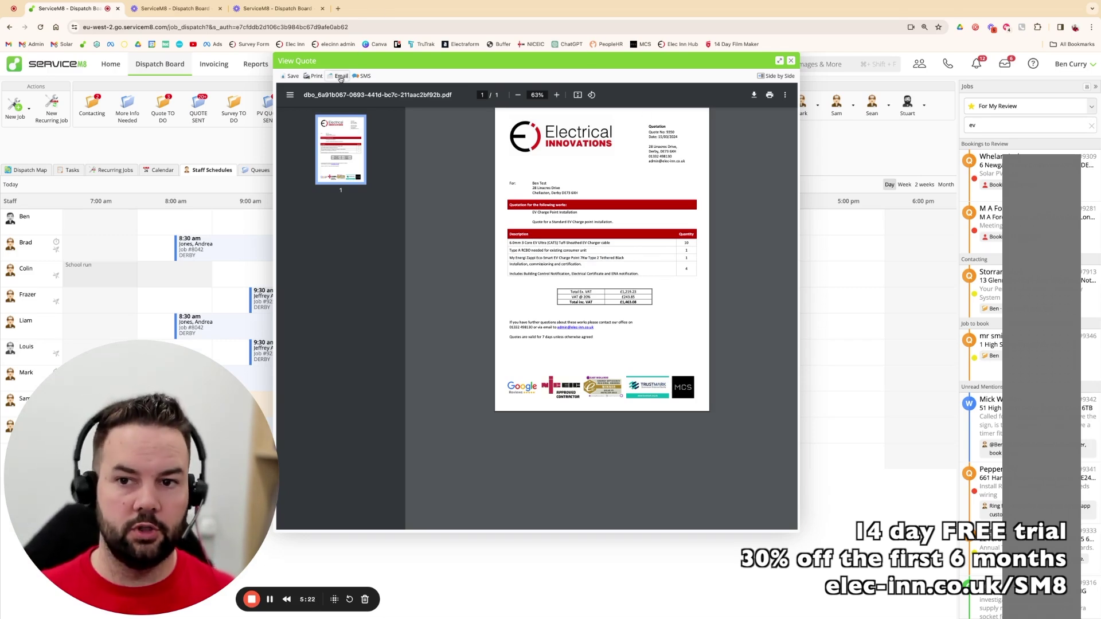
pyautogui.click(341, 76)
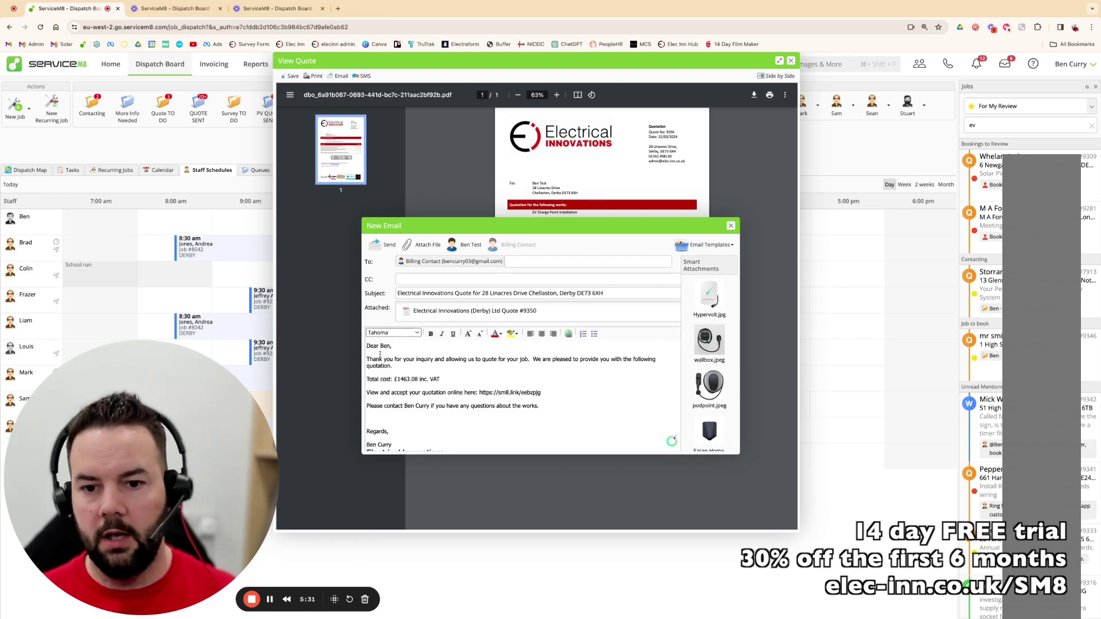
# - Apply the 'PV - DEPOSIT invoice and next steps' e-mail template and close the quote preview
pyautogui.scroll(-1, 537, 416)
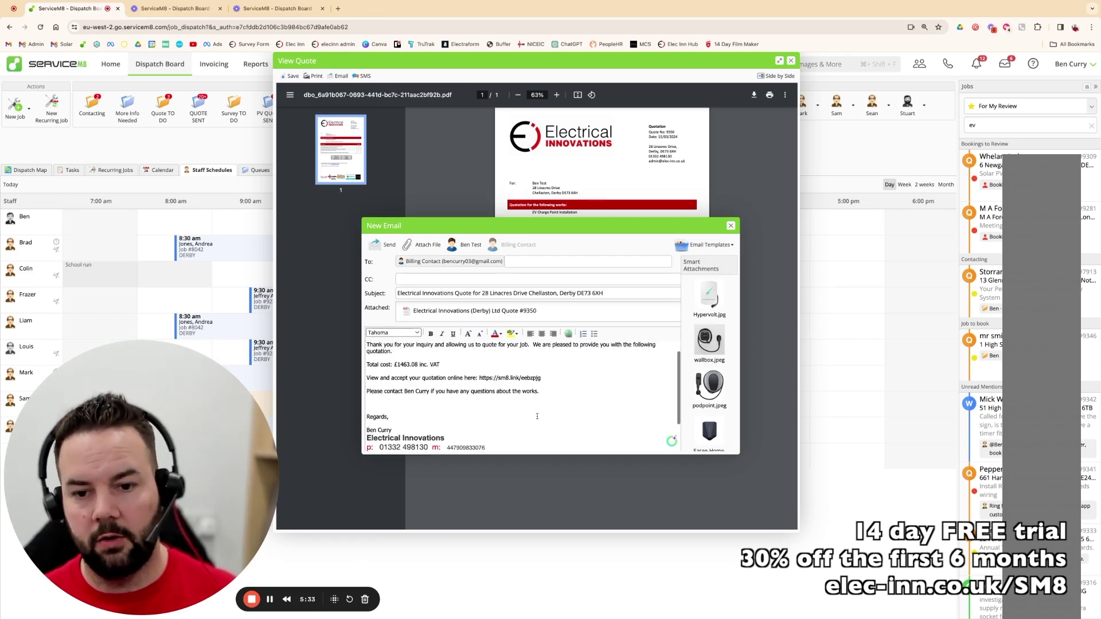
pyautogui.scroll(1, 516, 402)
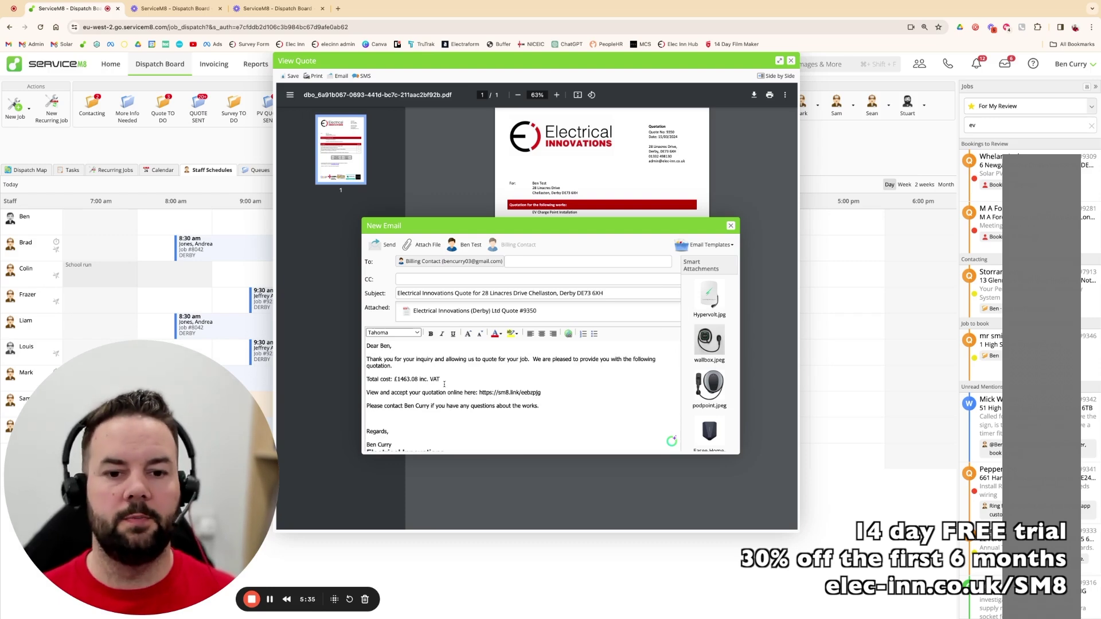
pyautogui.click(710, 245)
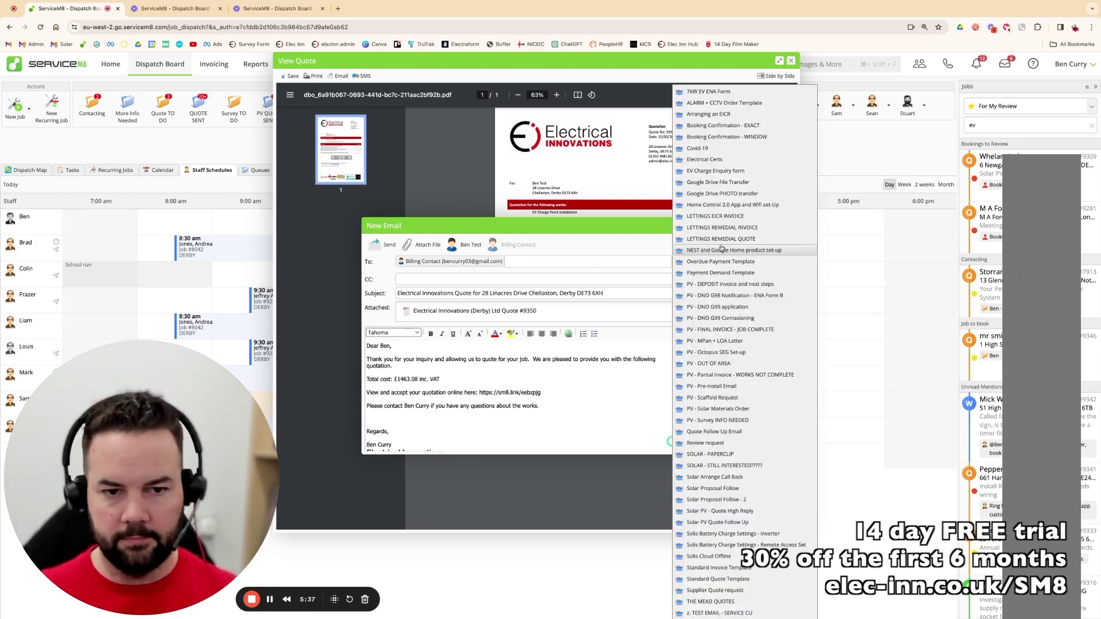
pyautogui.click(727, 286)
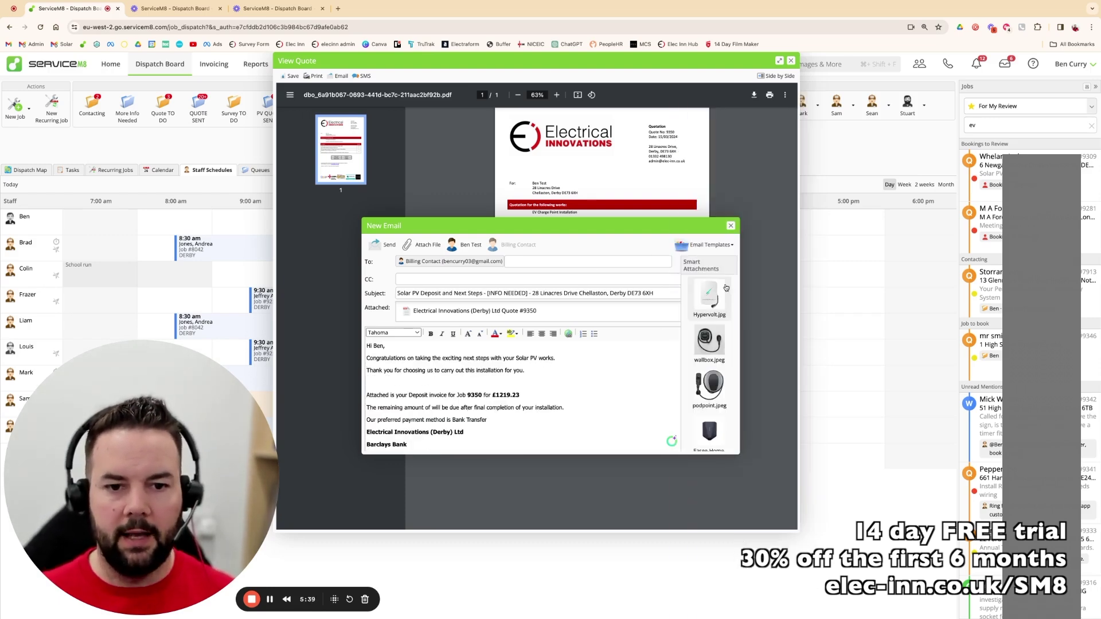
pyautogui.click(382, 244)
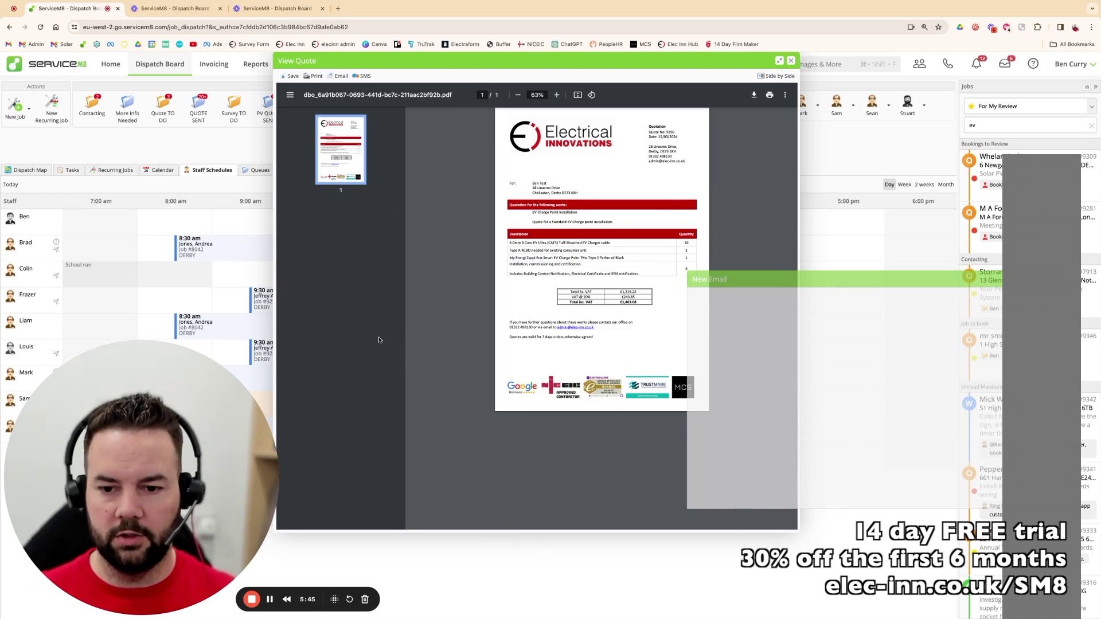
pyautogui.press('Escape')
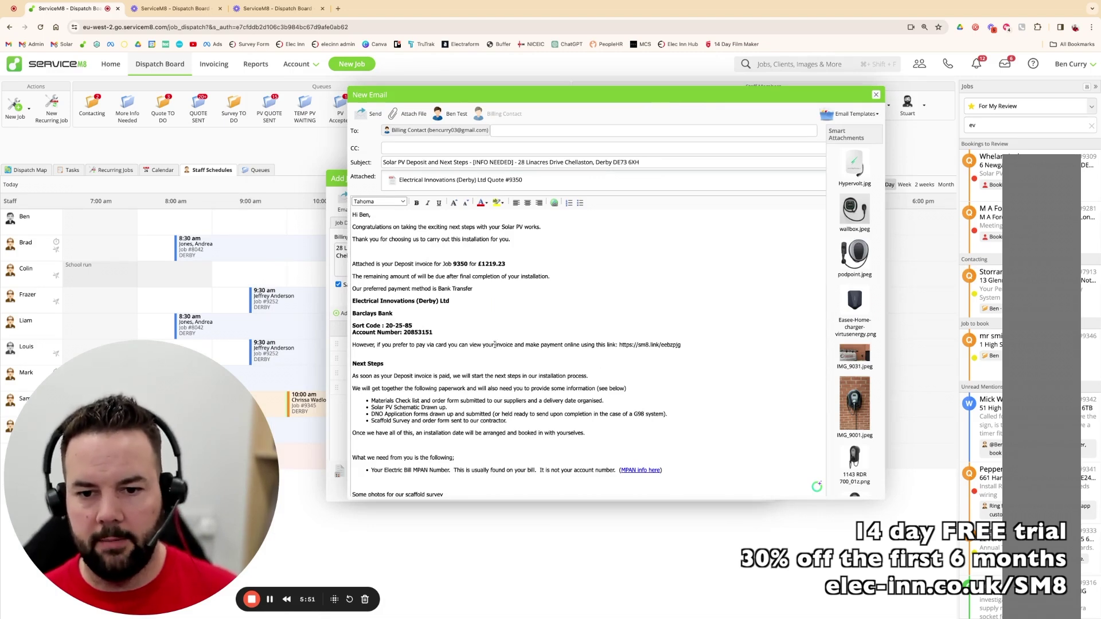
# - Switch the e-mail back to a quotation template
pyautogui.scroll(-8, 495, 345)
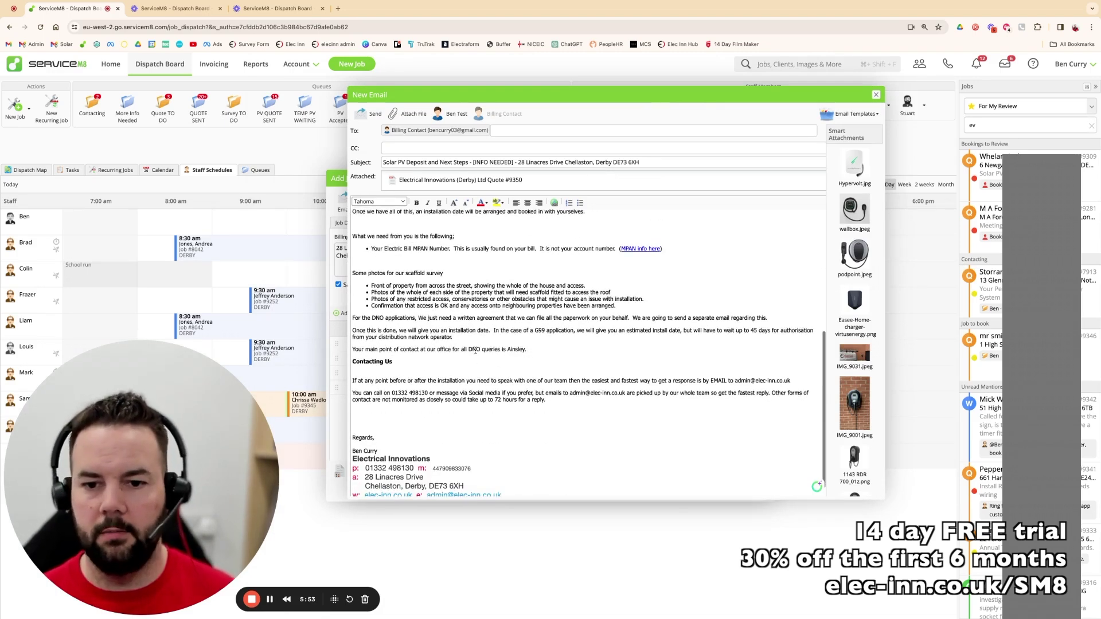
pyautogui.scroll(9, 476, 351)
pyautogui.scroll(-9, 409, 364)
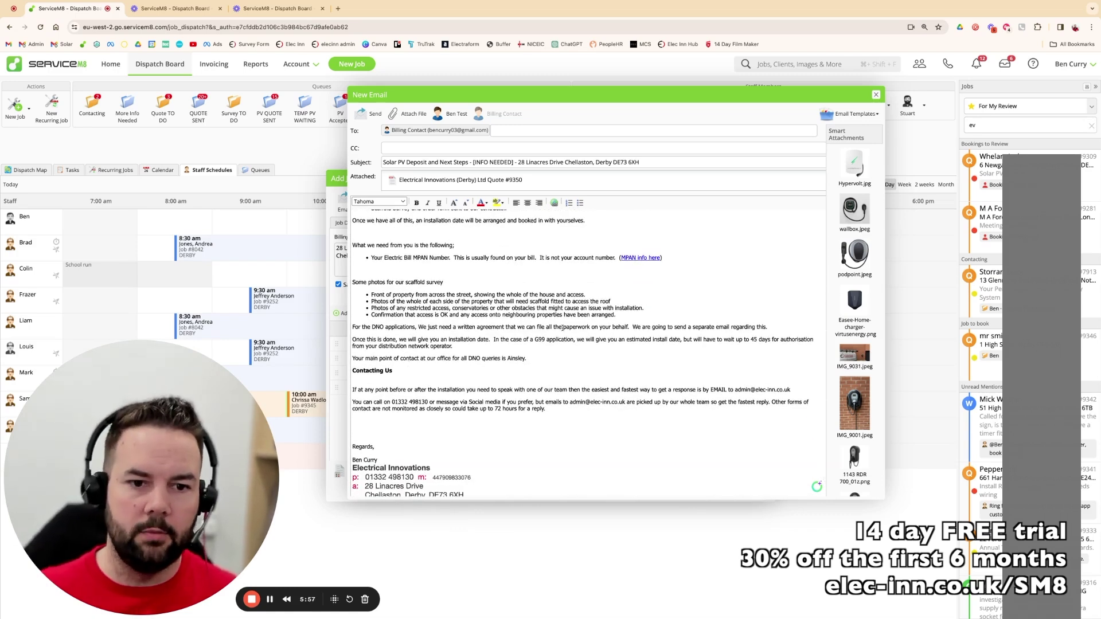
pyautogui.scroll(8, 432, 345)
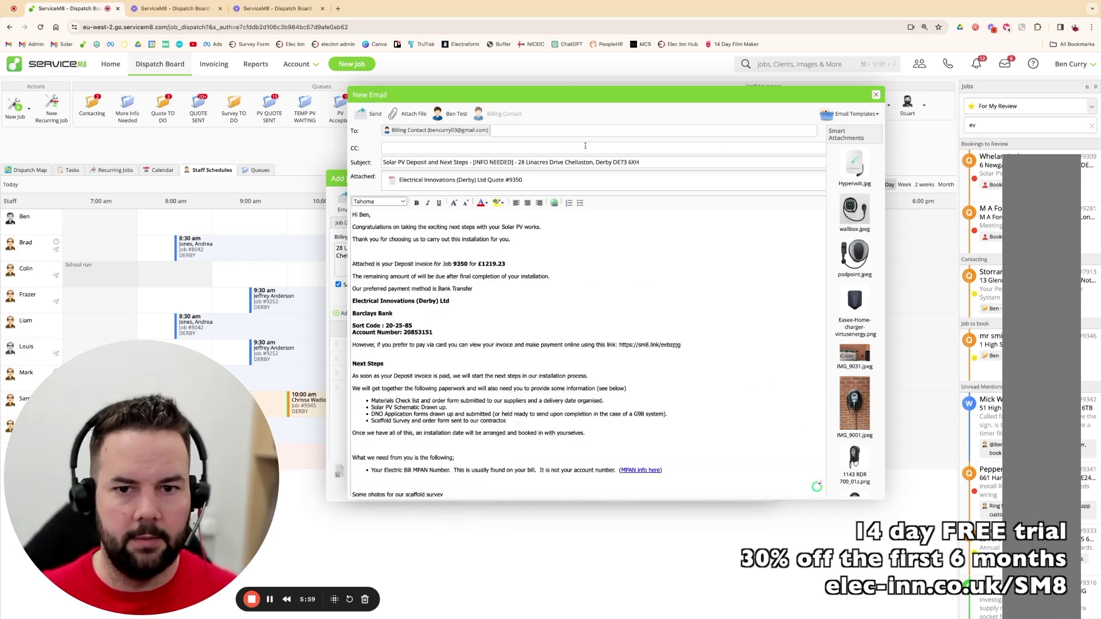
pyautogui.click(854, 117)
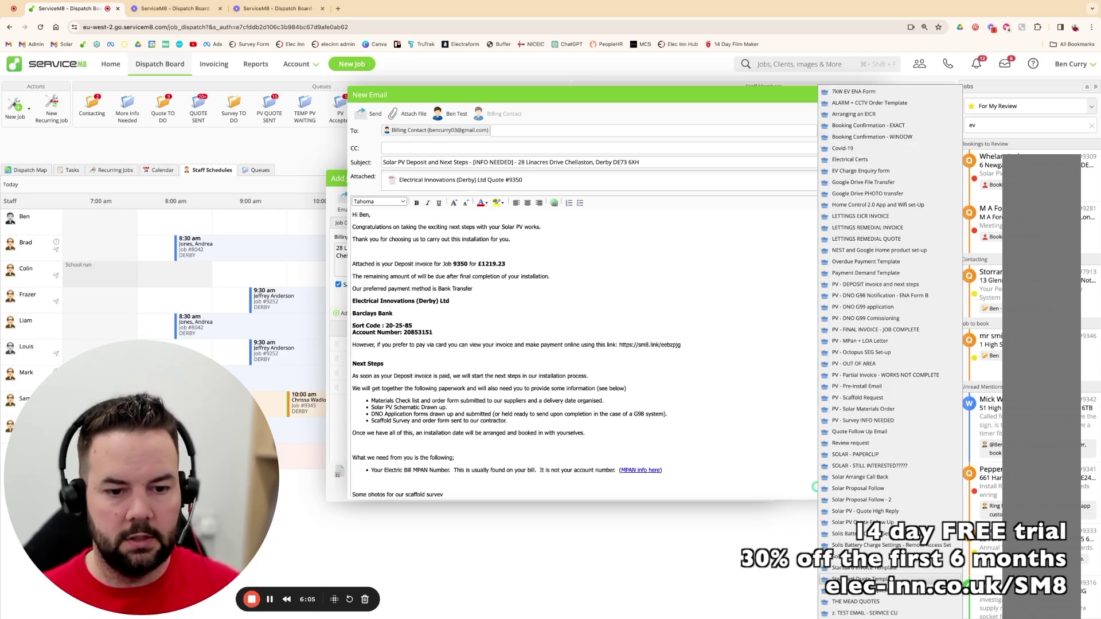
pyautogui.click(857, 580)
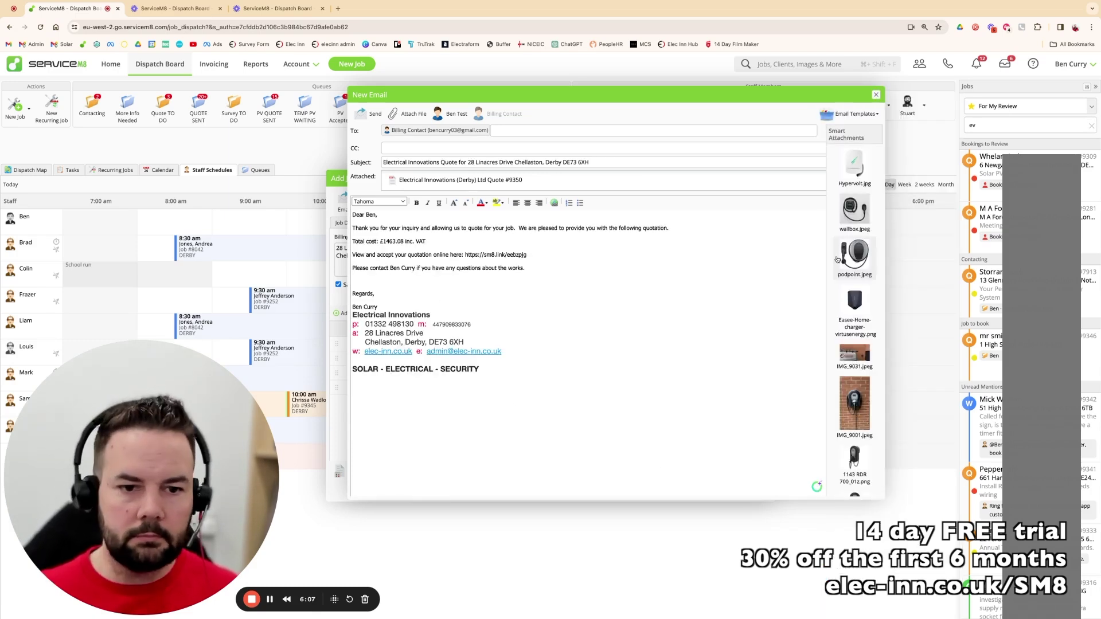
# - Attach IMG_9031.jpeg, IMG_9001.jpeg, 1143 RDR 700_01z.png and 701_01z.png, then send the e-mail
pyautogui.click(853, 352)
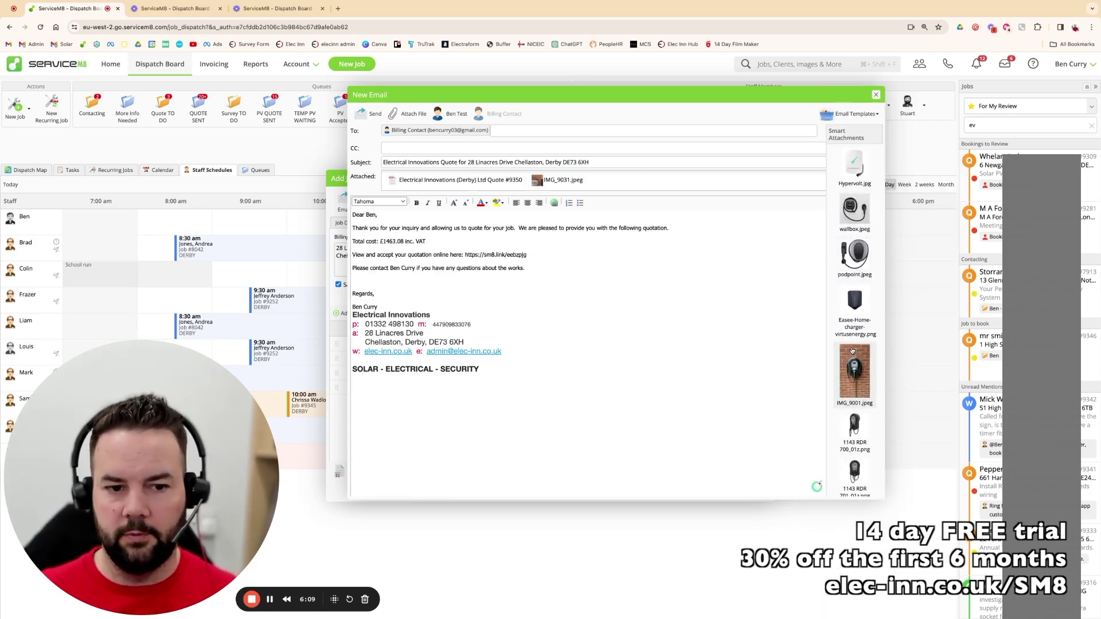
pyautogui.click(853, 379)
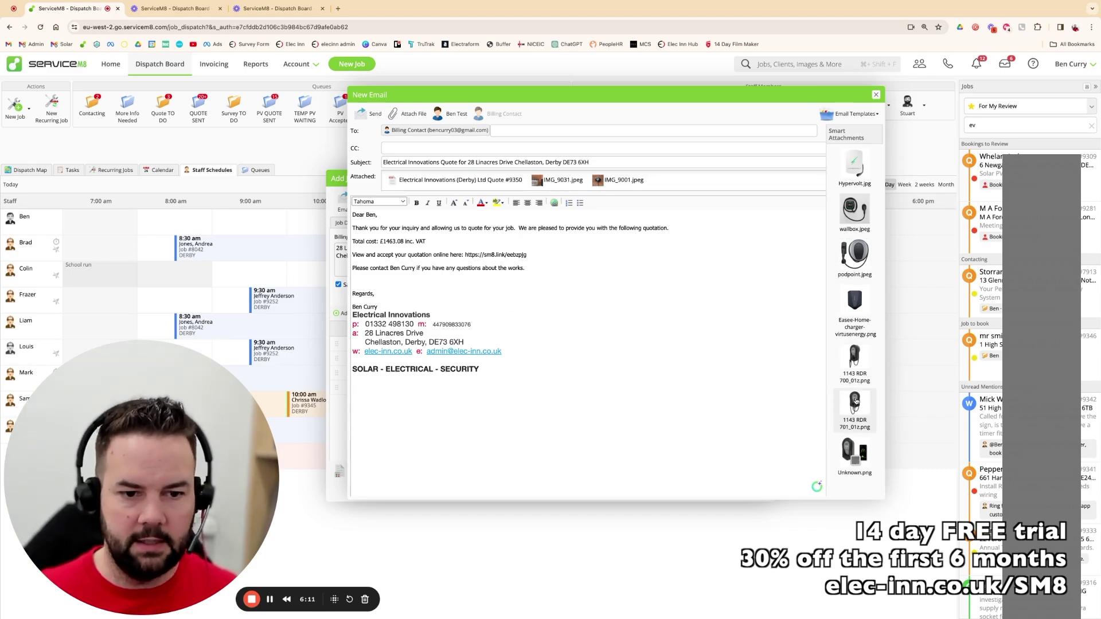
pyautogui.click(854, 359)
pyautogui.click(854, 362)
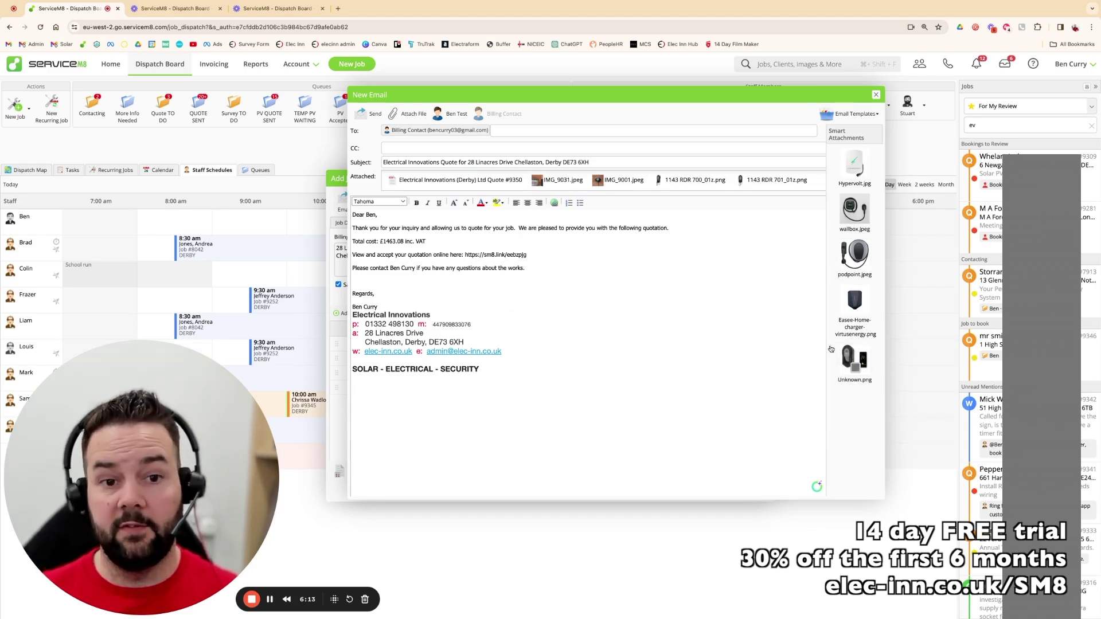
pyautogui.click(367, 114)
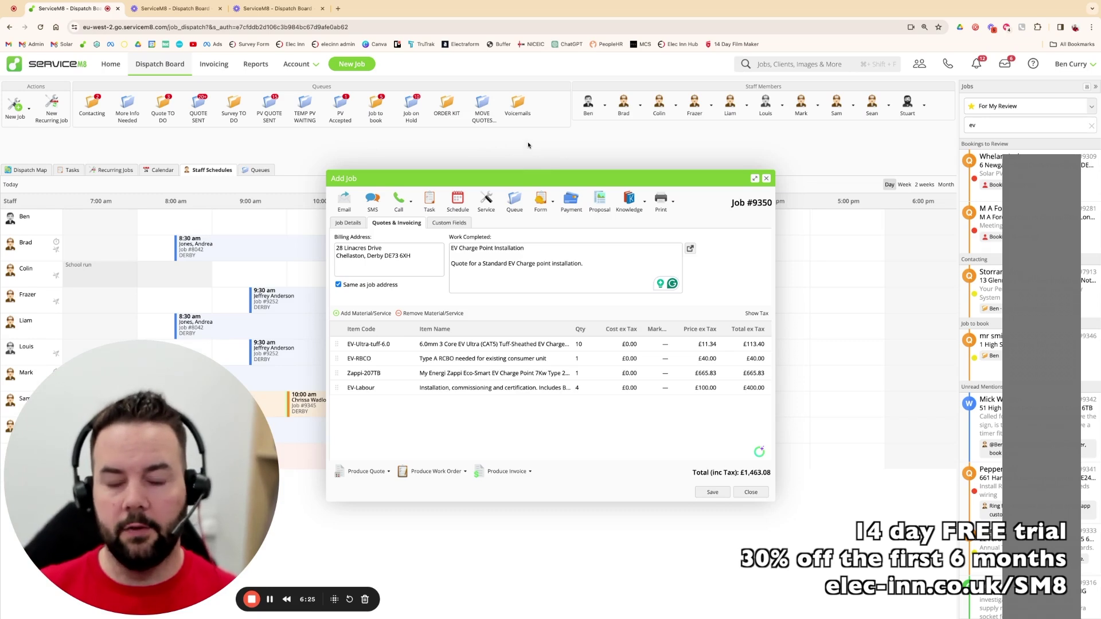
# - Search the jobs list for the test customer, open job #9350 and set it to Work Order
pyautogui.click(767, 179)
pyautogui.click(1019, 126)
pyautogui.press('BackSpace')
pyautogui.press('BackSpace')
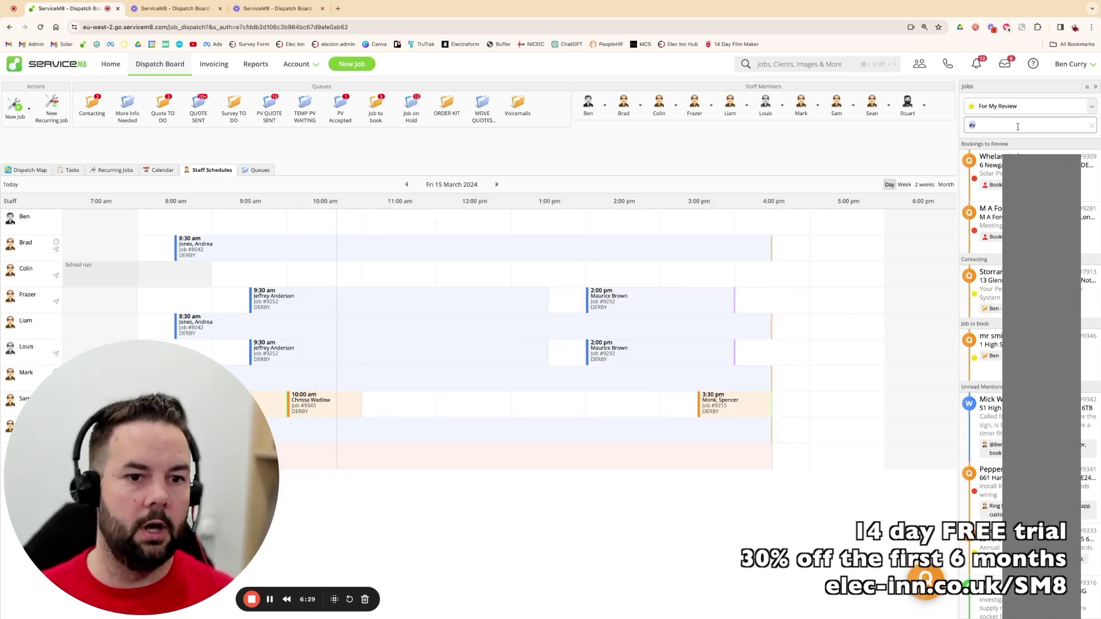
pyautogui.write('ben')
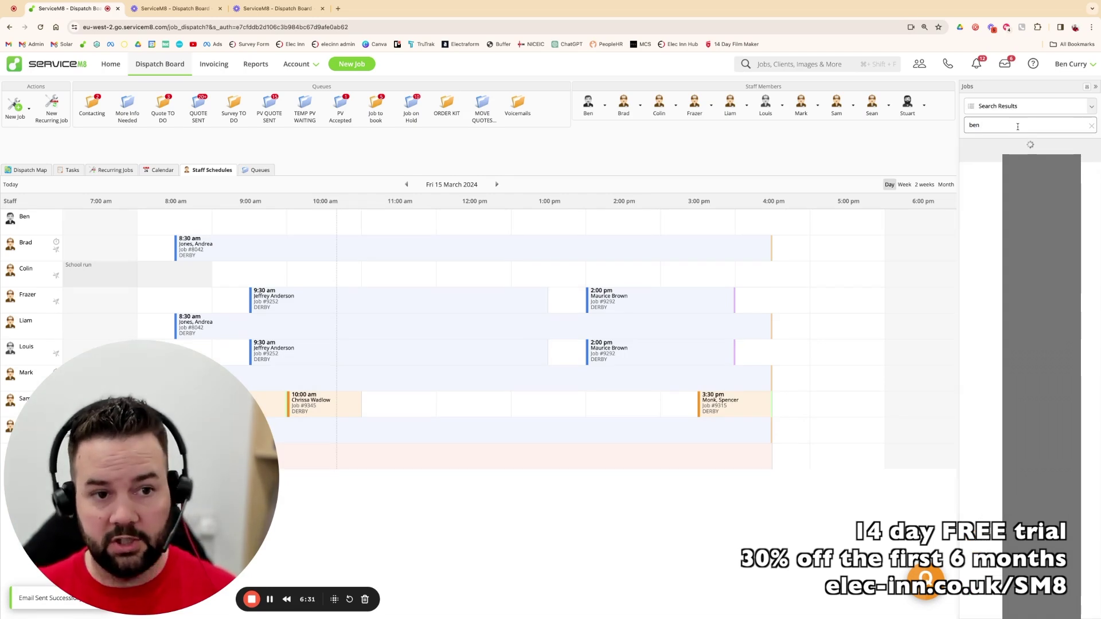
pyautogui.write(' test')
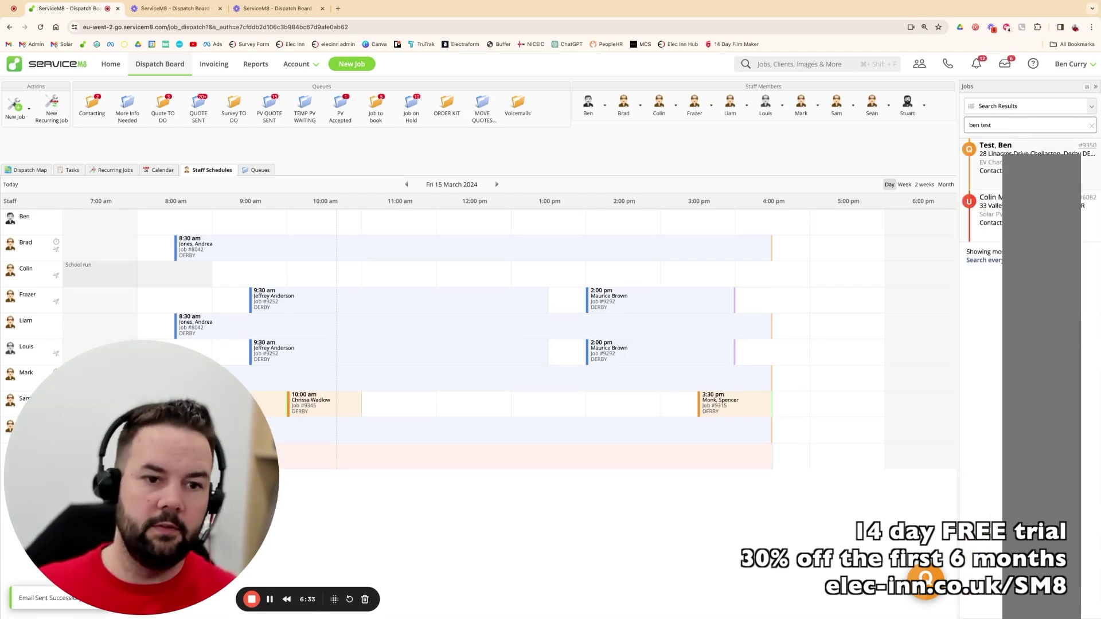
pyautogui.click(995, 149)
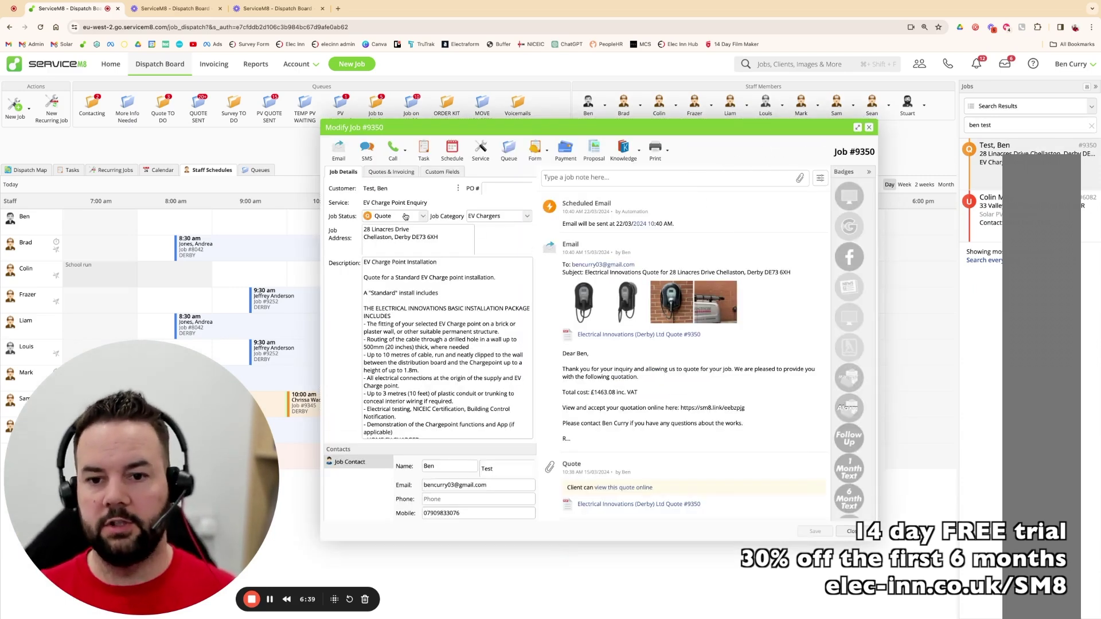
pyautogui.click(422, 217)
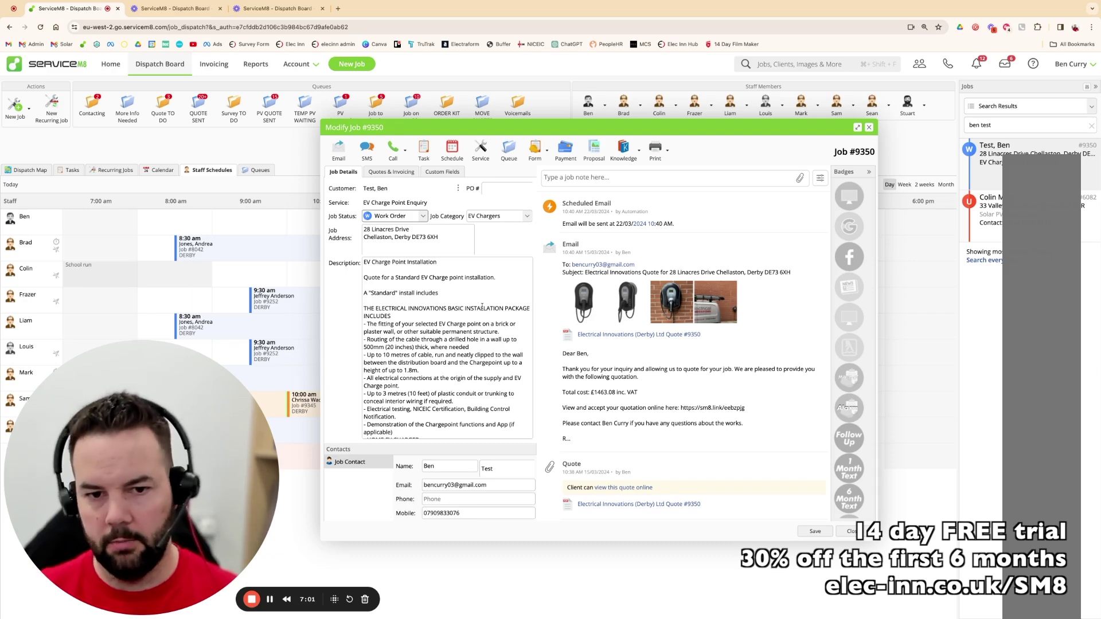
pyautogui.click(453, 150)
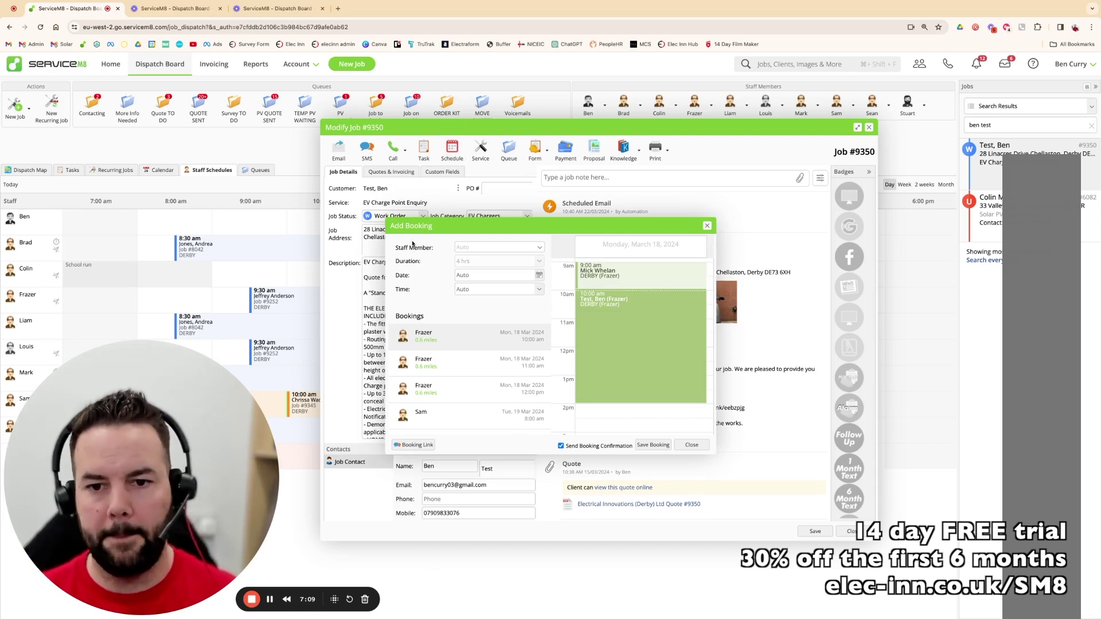
# - Assign the booking to a staff member and try 4 April 2024 as the date
pyautogui.click(541, 251)
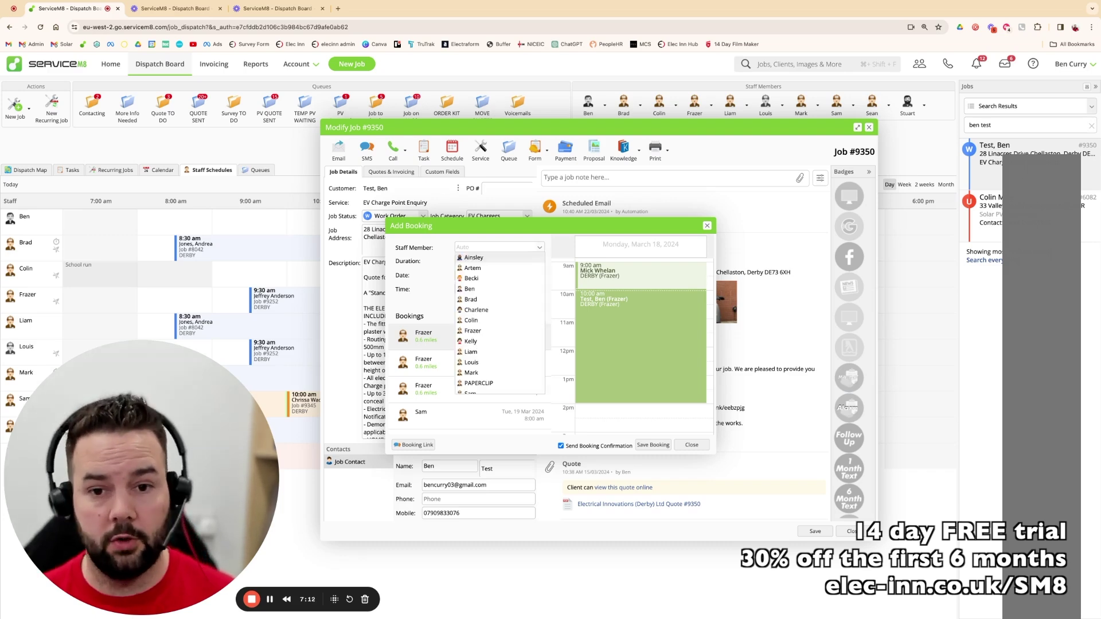
pyautogui.click(474, 293)
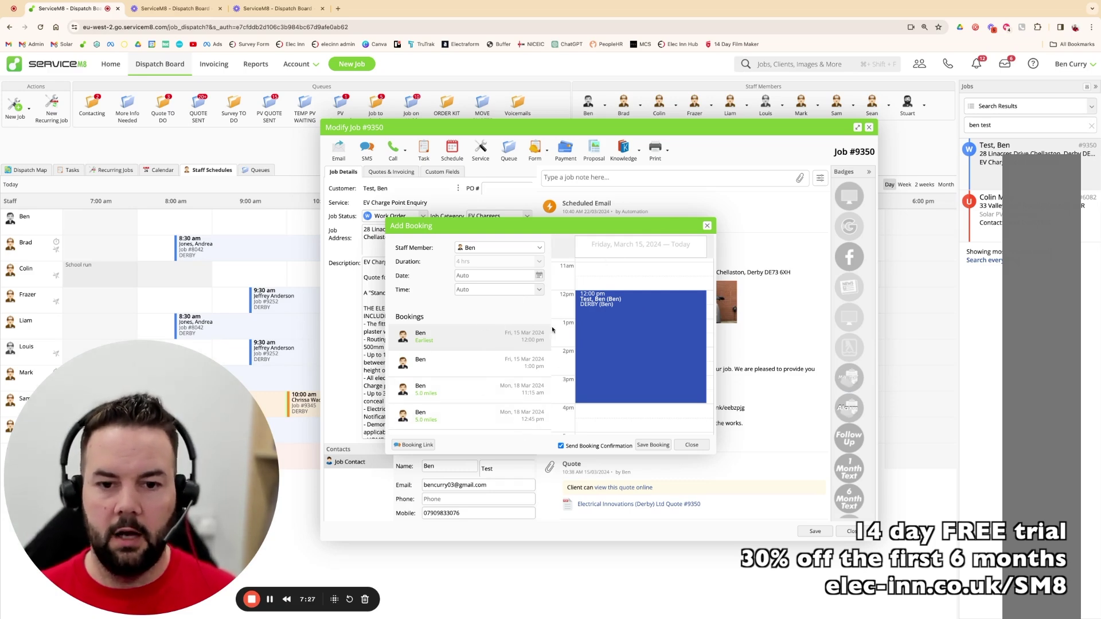
pyautogui.click(537, 276)
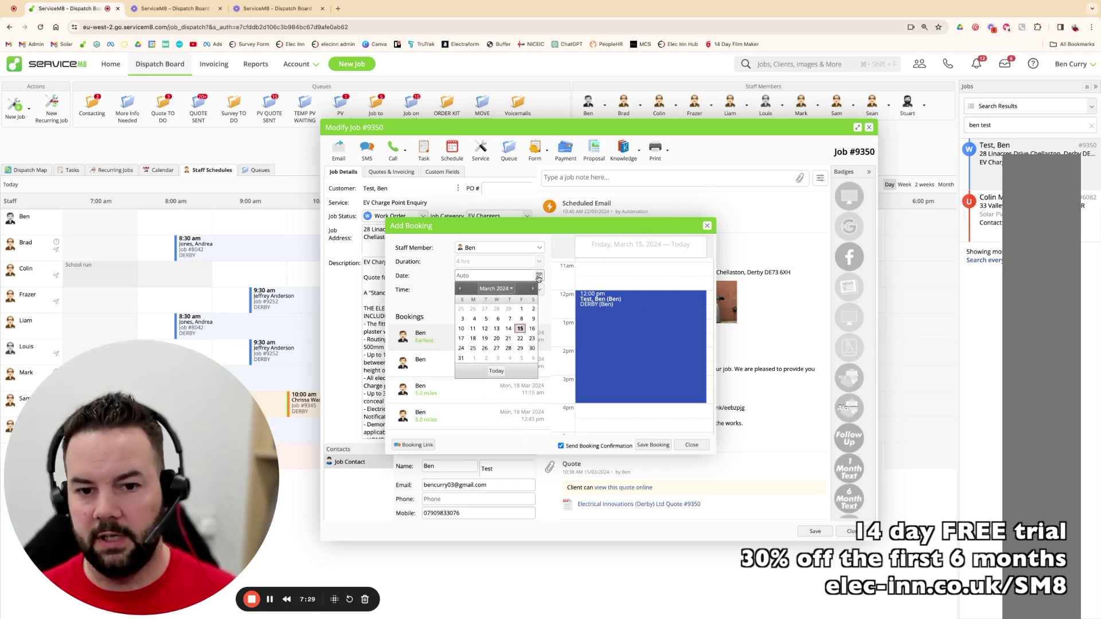
pyautogui.click(509, 359)
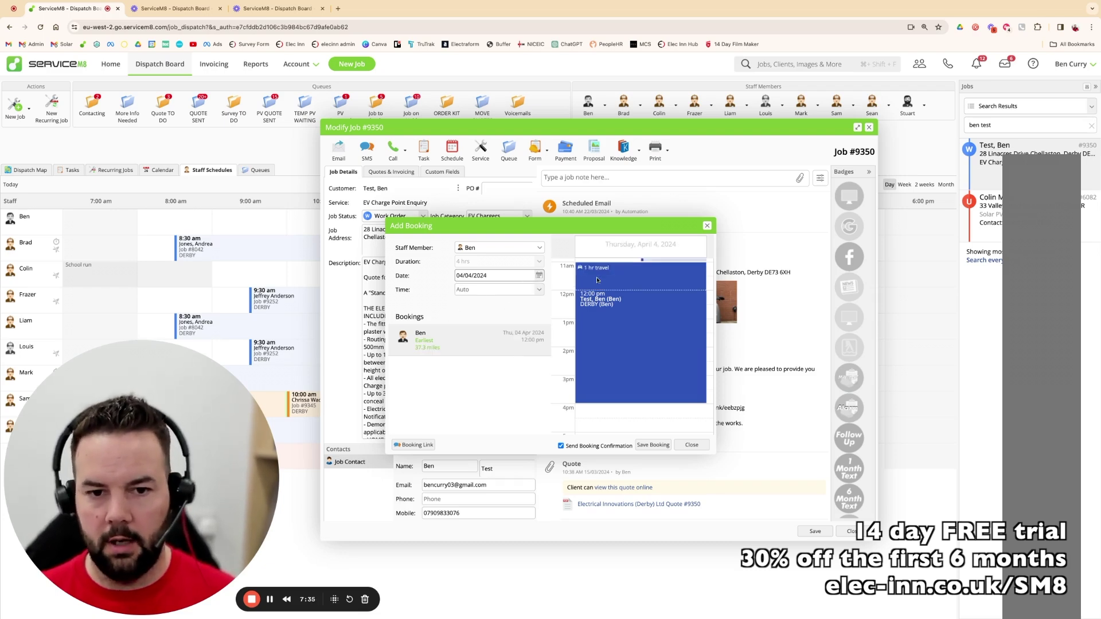
# - Change the booking date to 10 April 2024 and save the 8:00 AM booking
pyautogui.click(538, 292)
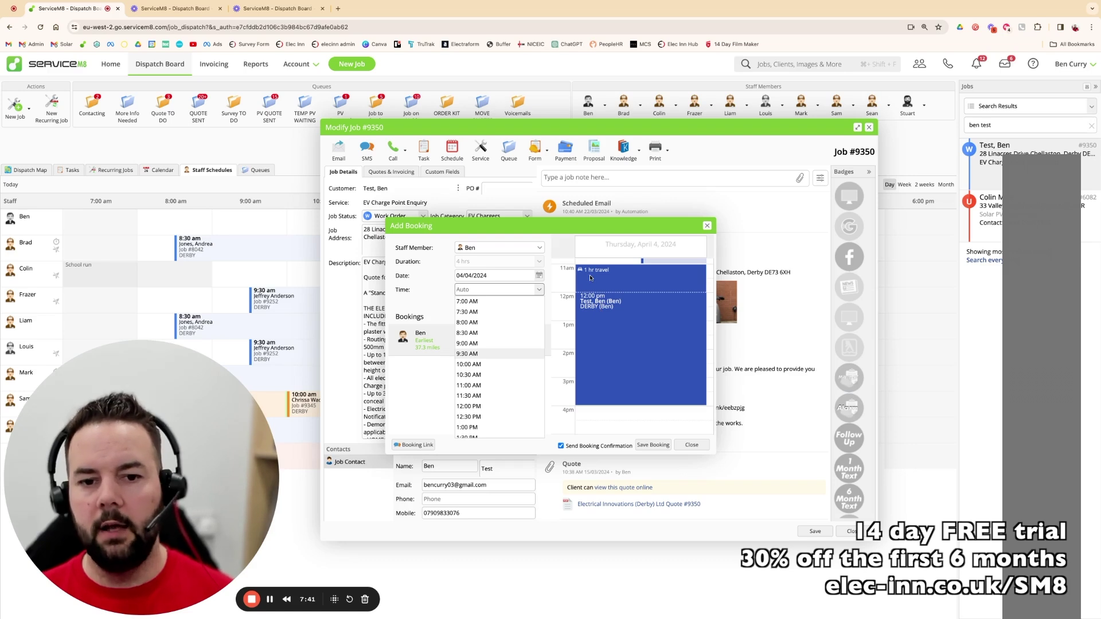
pyautogui.scroll(3, 592, 287)
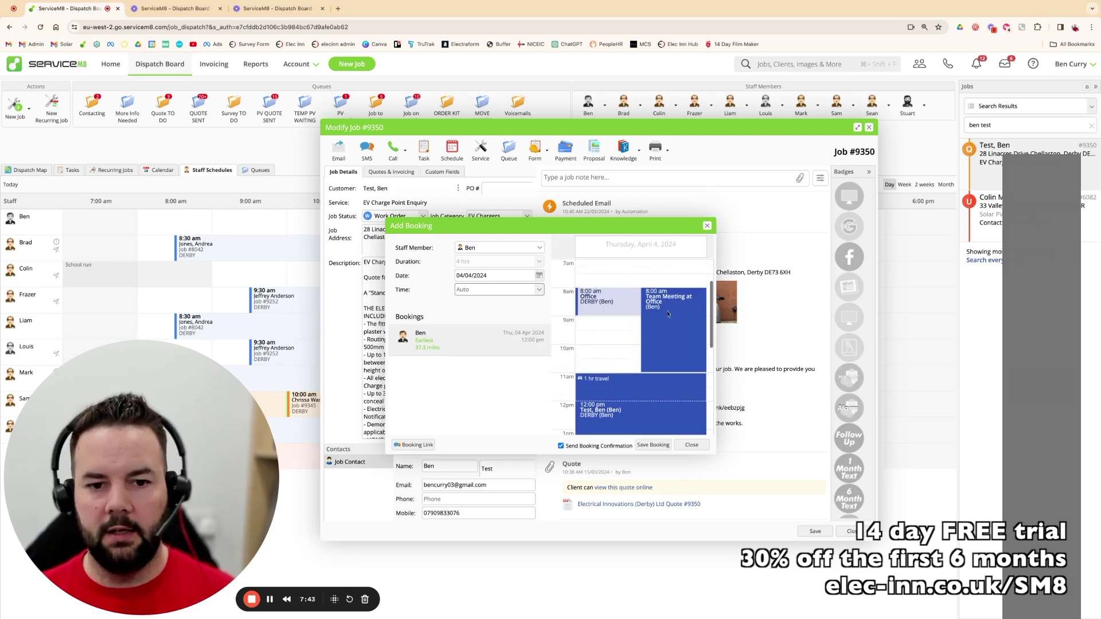
pyautogui.scroll(-3, 599, 293)
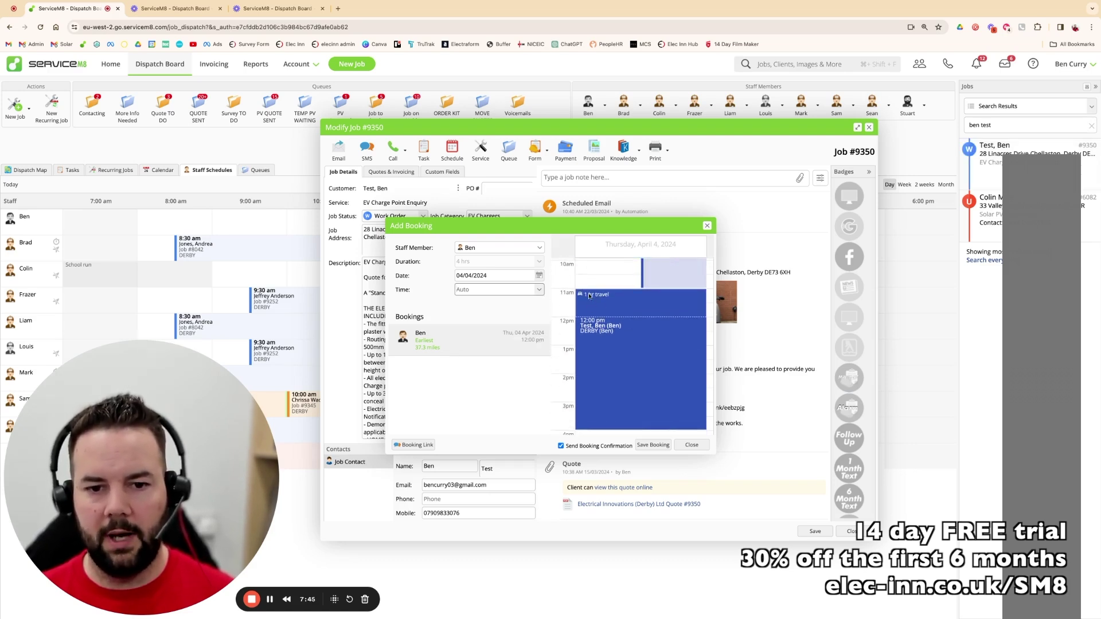
pyautogui.scroll(-3, 617, 366)
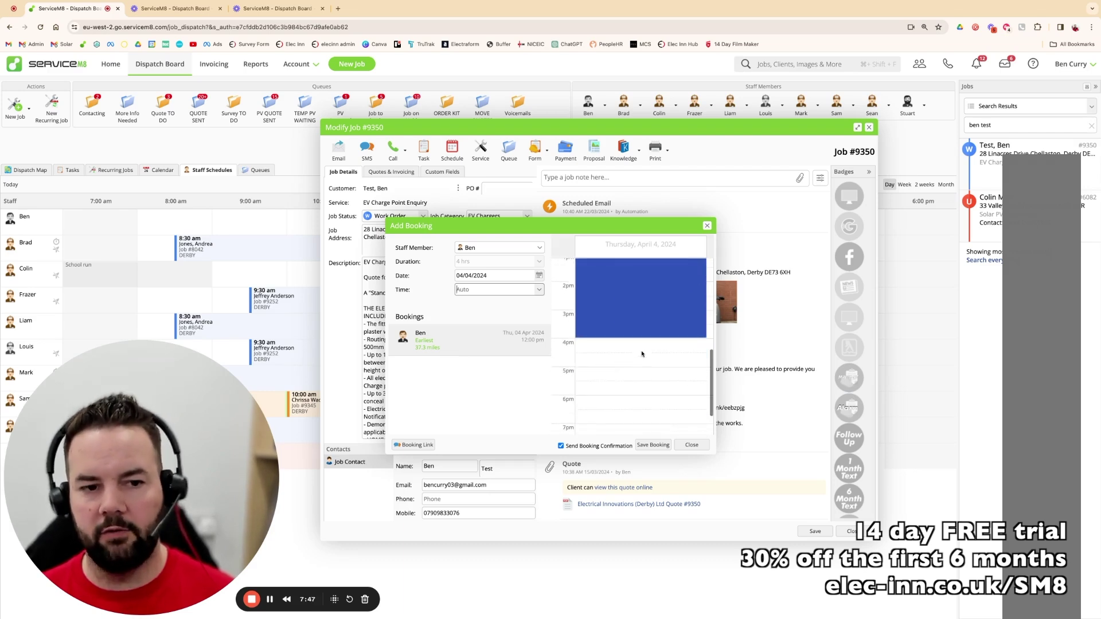
pyautogui.click(538, 276)
pyautogui.click(496, 319)
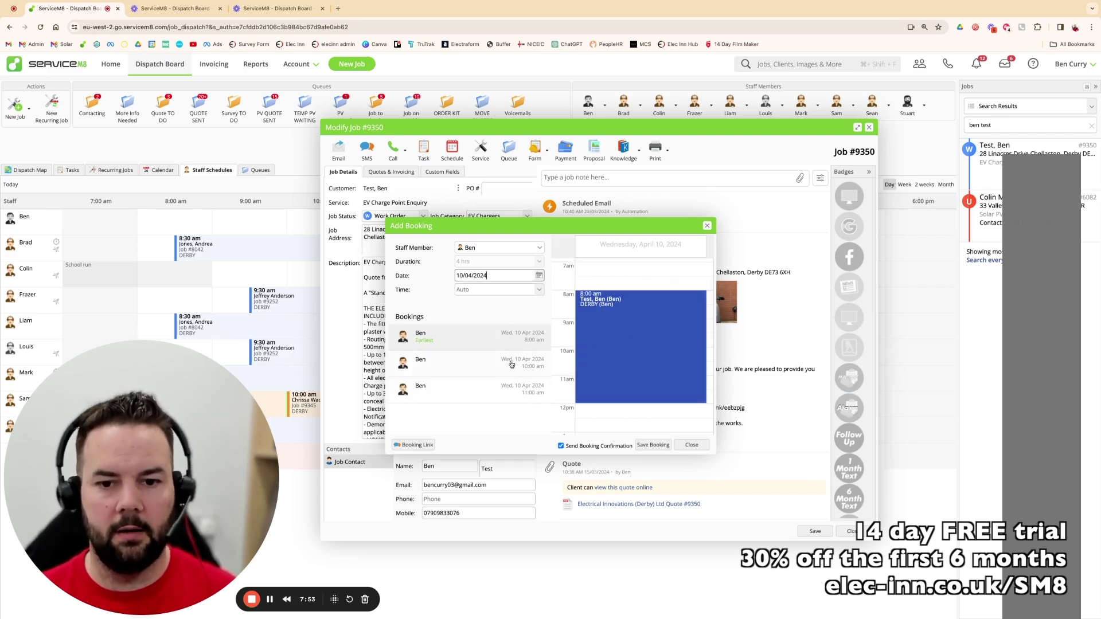
pyautogui.click(645, 447)
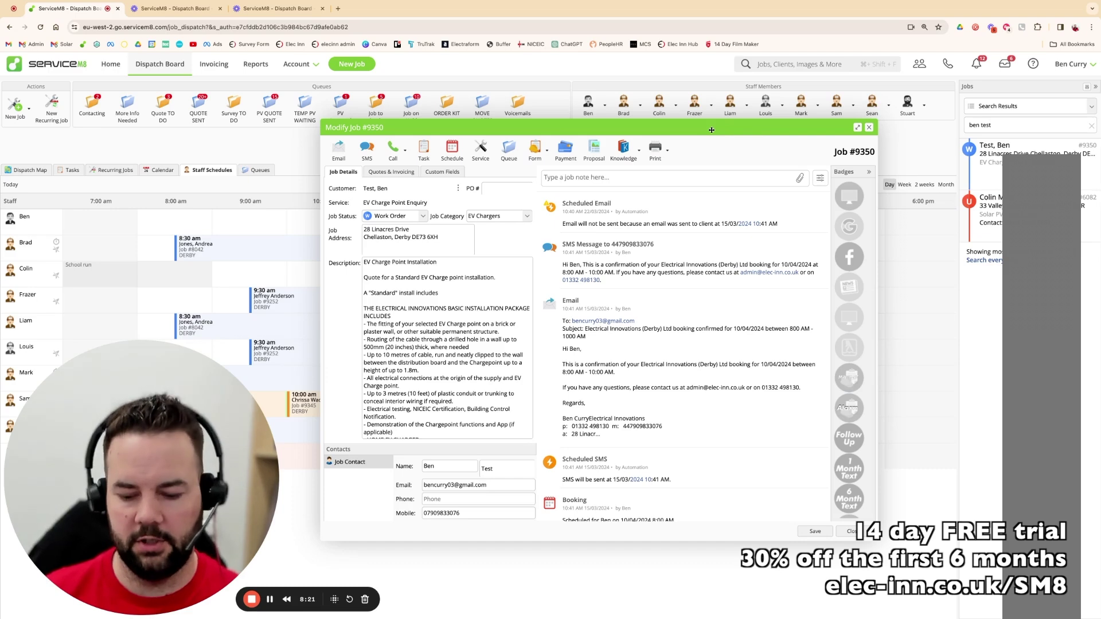
pyautogui.click(653, 176)
# - Save a job note that tags a staff member: 'Zappi to be ordered from CEF'
pyautogui.write('@')
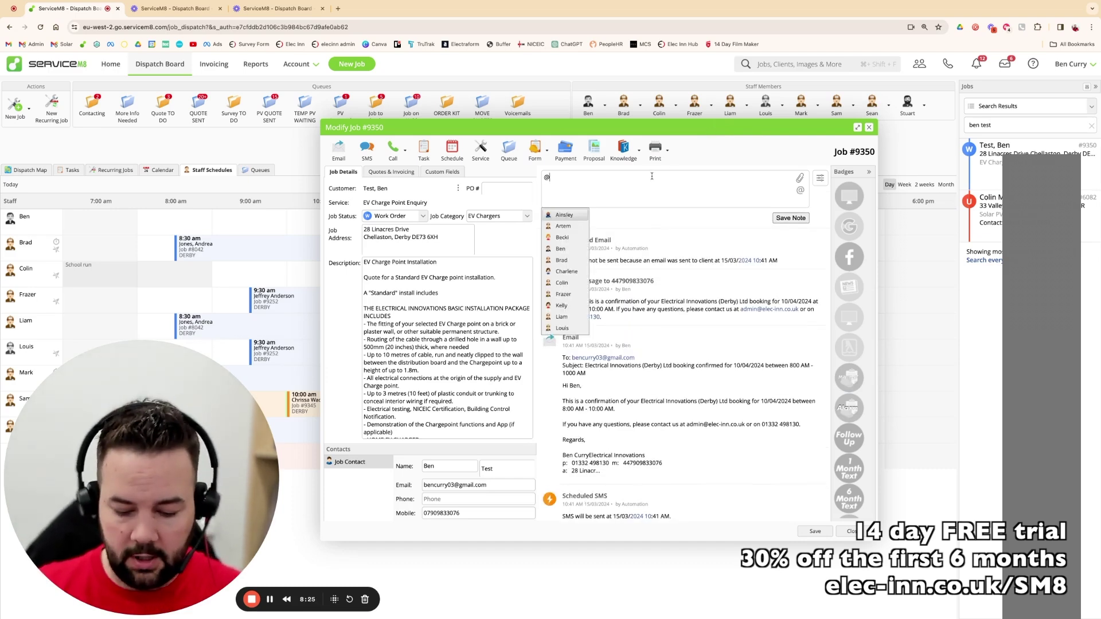
pyautogui.click(584, 215)
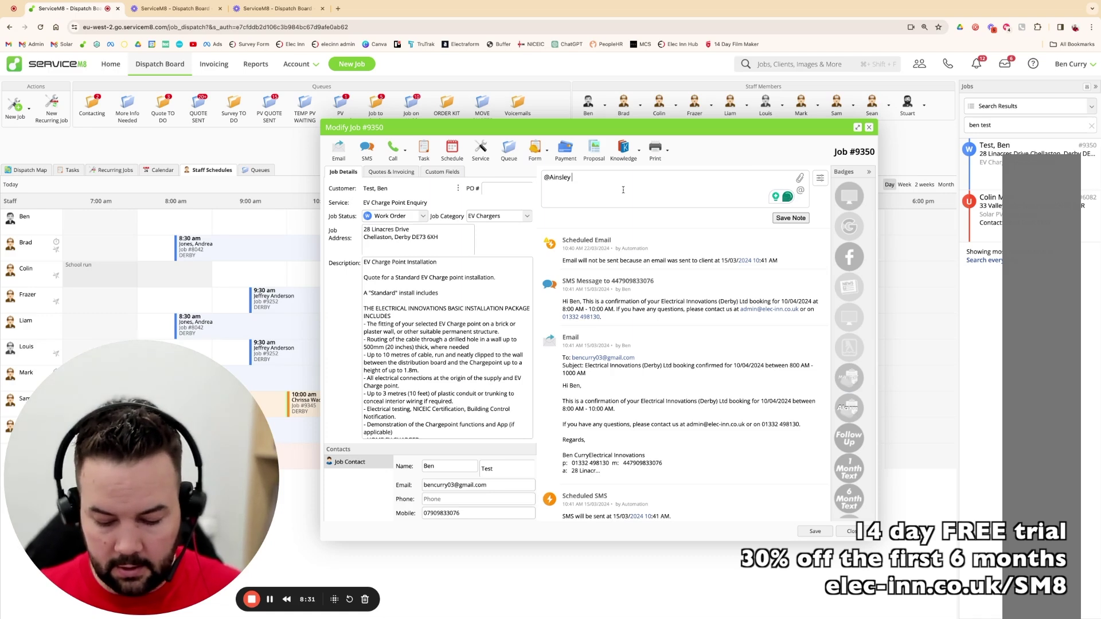
pyautogui.write('Zappi to be or')
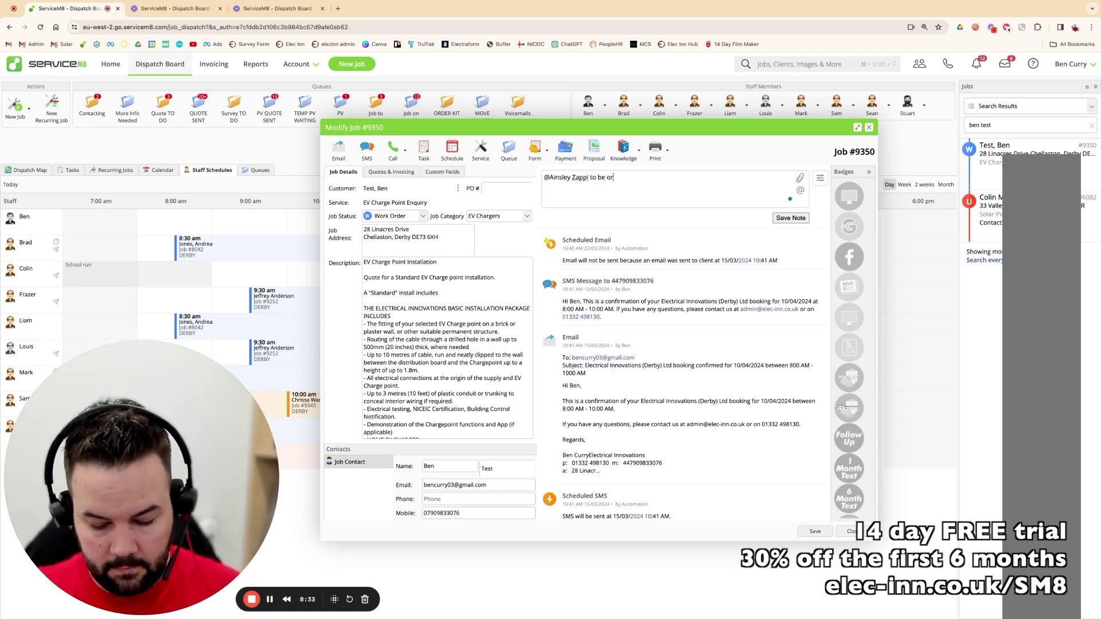
pyautogui.write('dered from ')
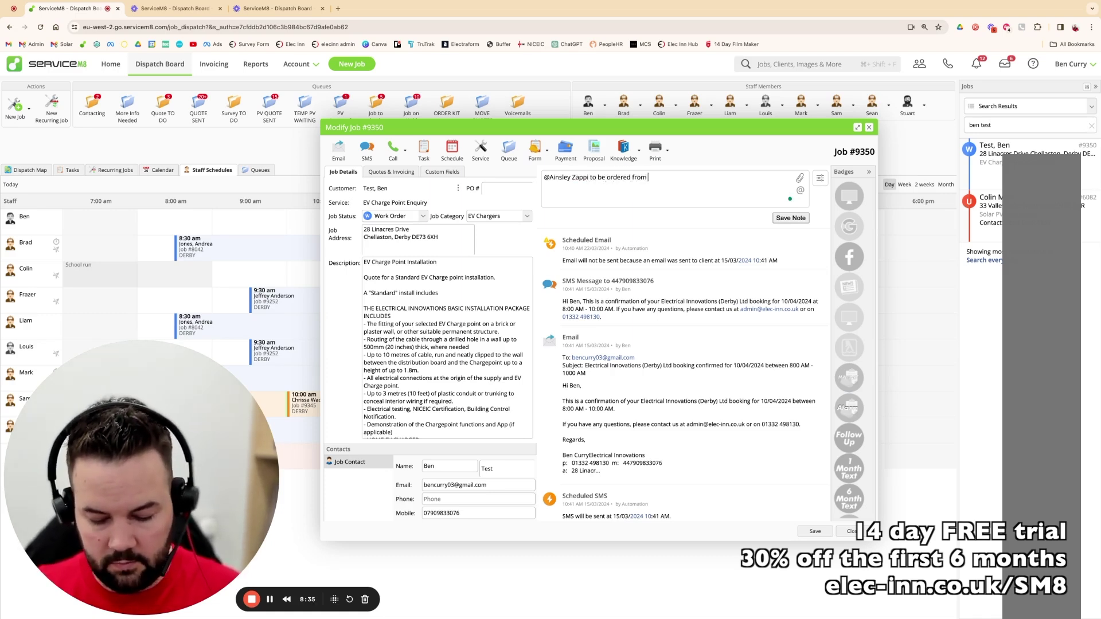
pyautogui.write('CEF')
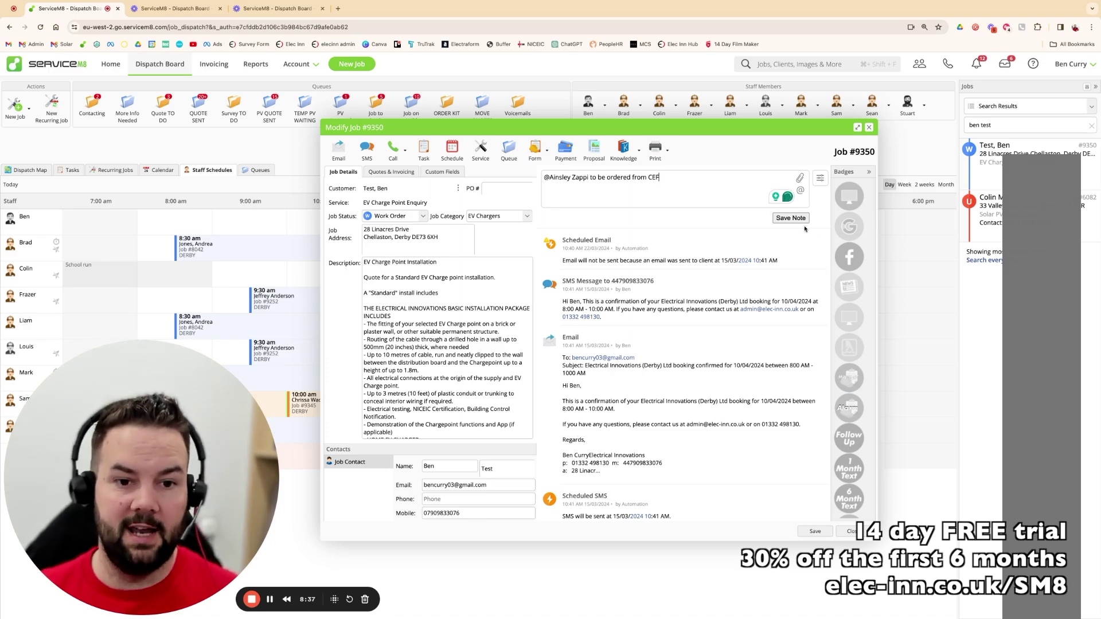
pyautogui.click(792, 219)
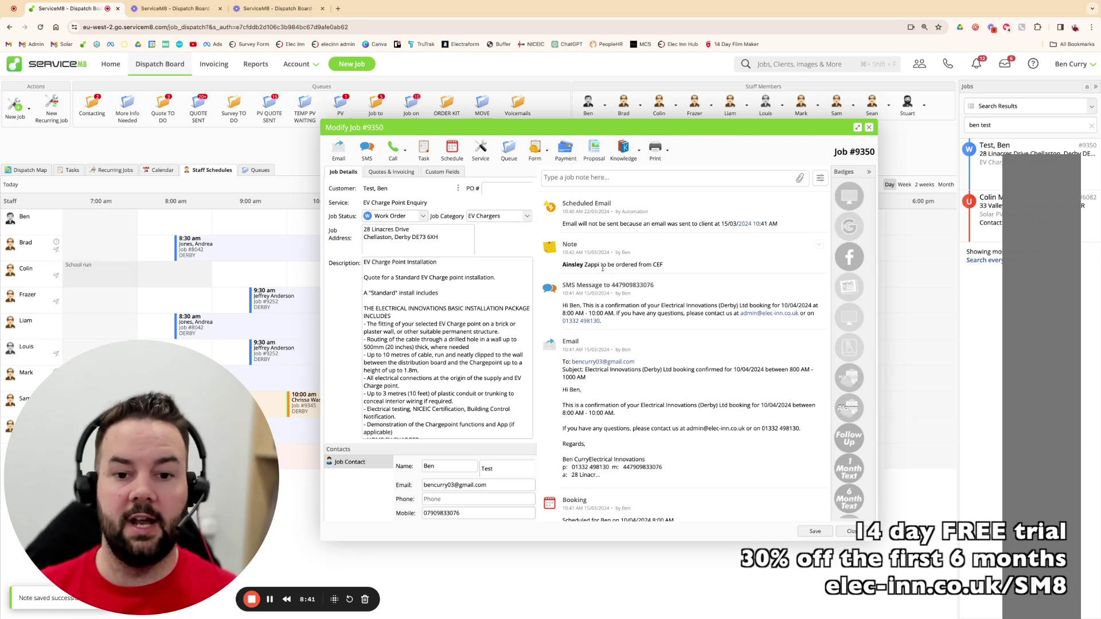
pyautogui.click(424, 146)
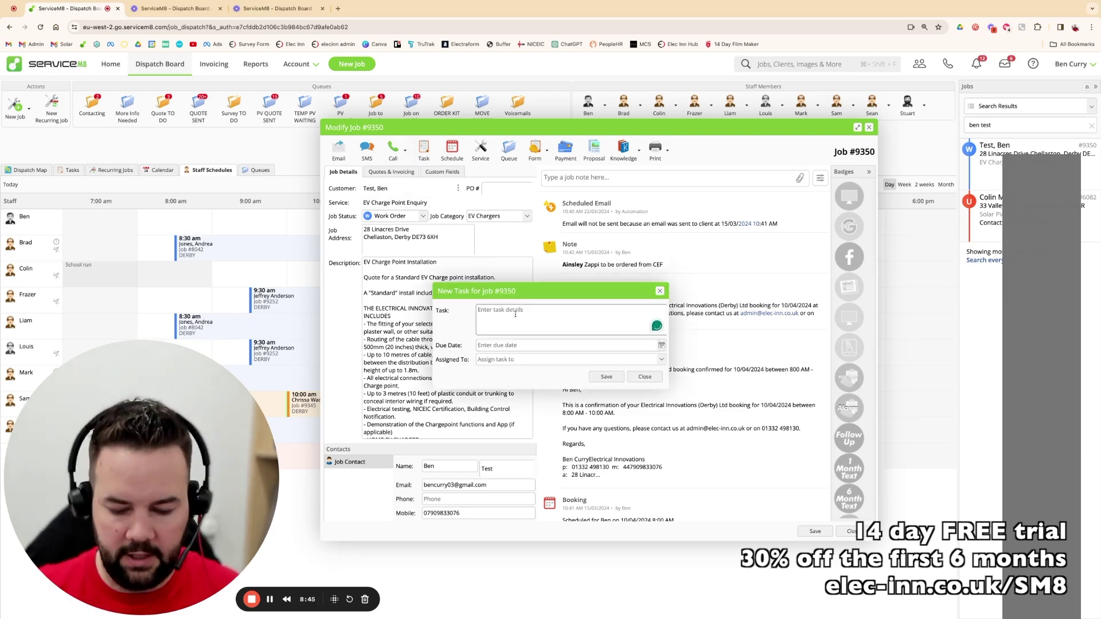
# - Create the task 'Zappi to be ordered from CEF', due 27 March 2024, assigned to a staff member, then complete it
pyautogui.write('Zappi')
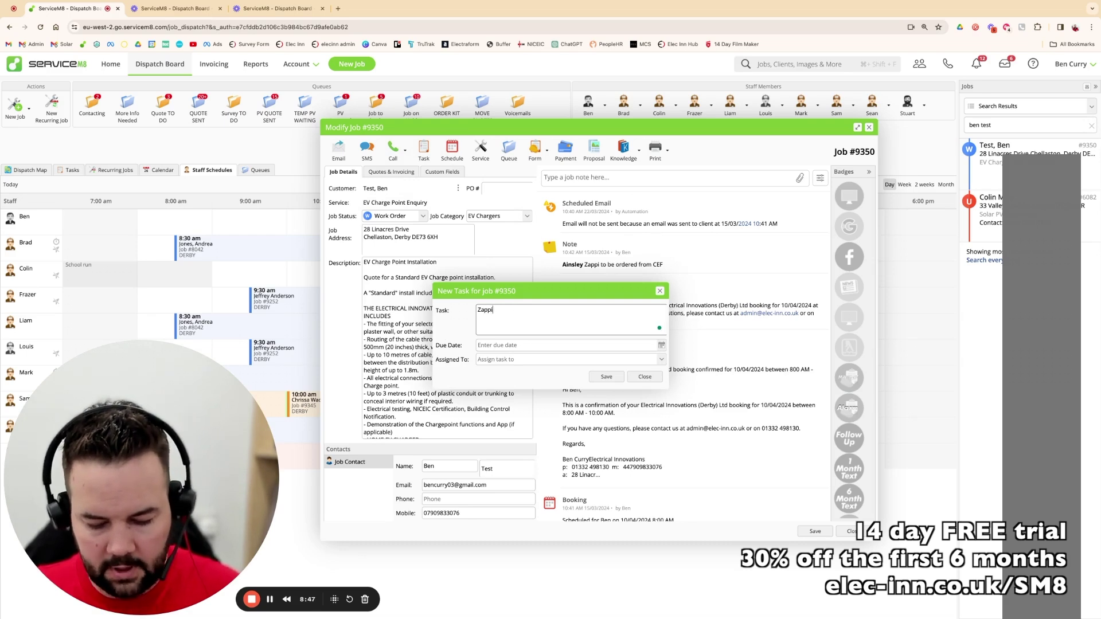
pyautogui.write(' to be orde')
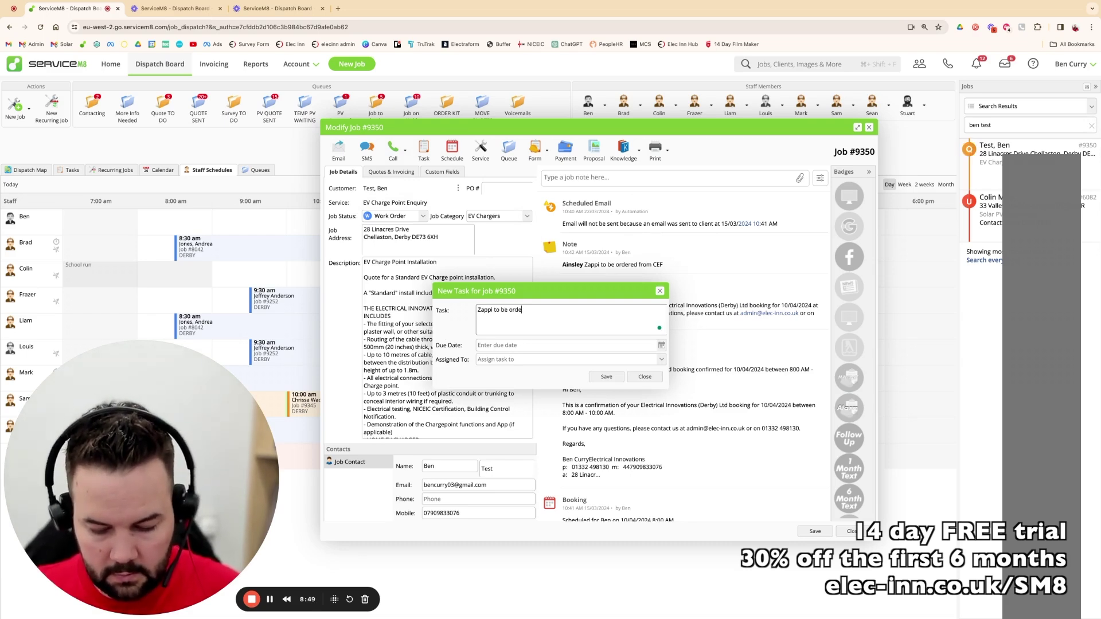
pyautogui.write('red from CEF')
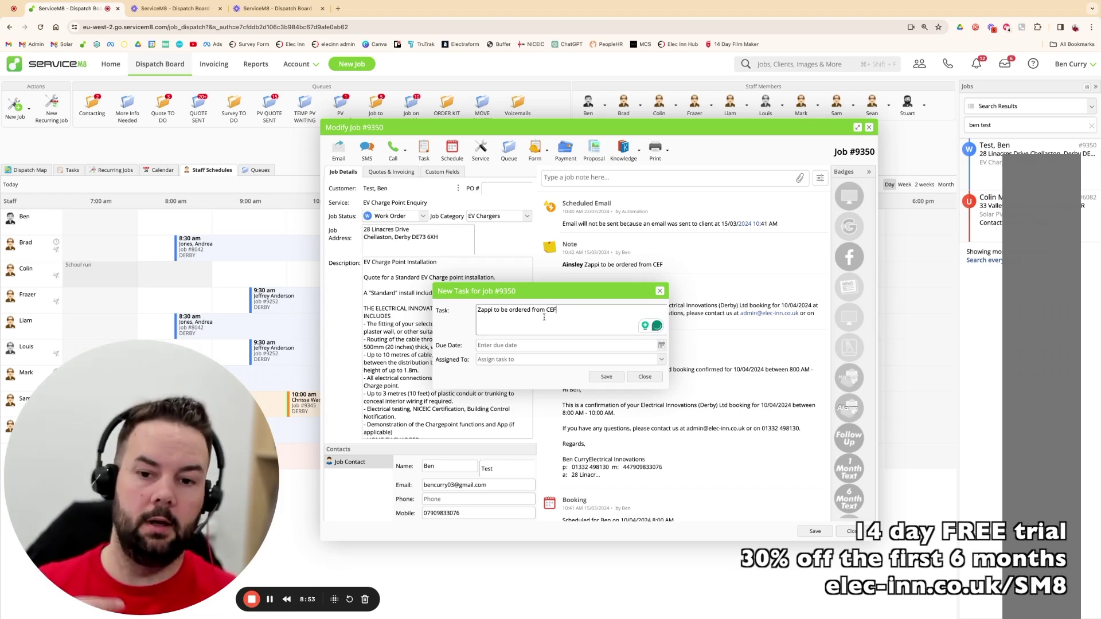
pyautogui.click(518, 345)
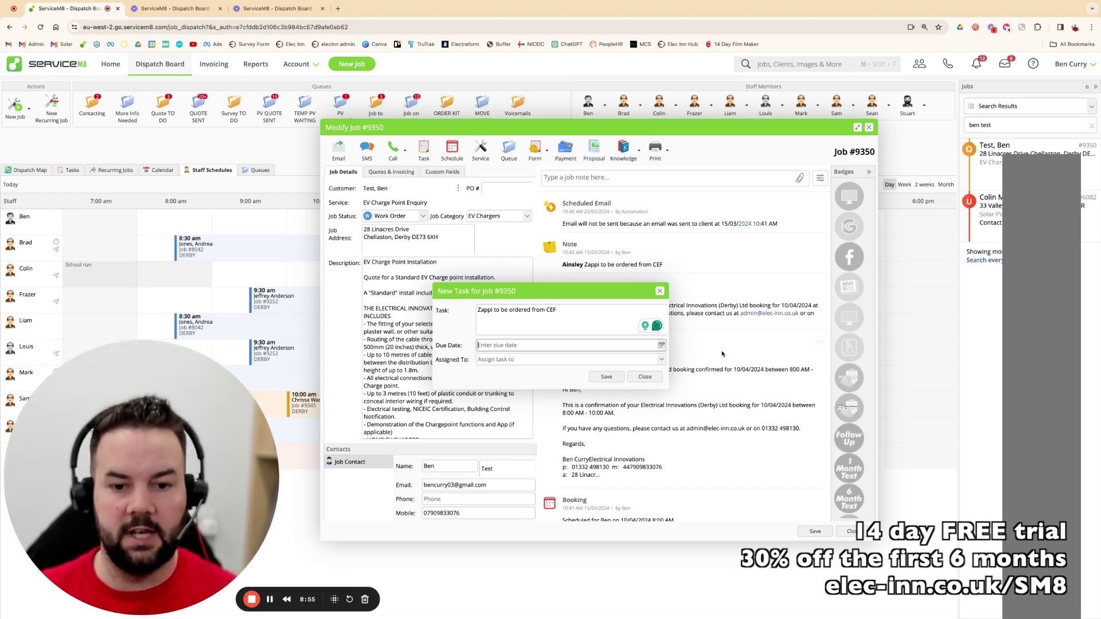
pyautogui.click(661, 345)
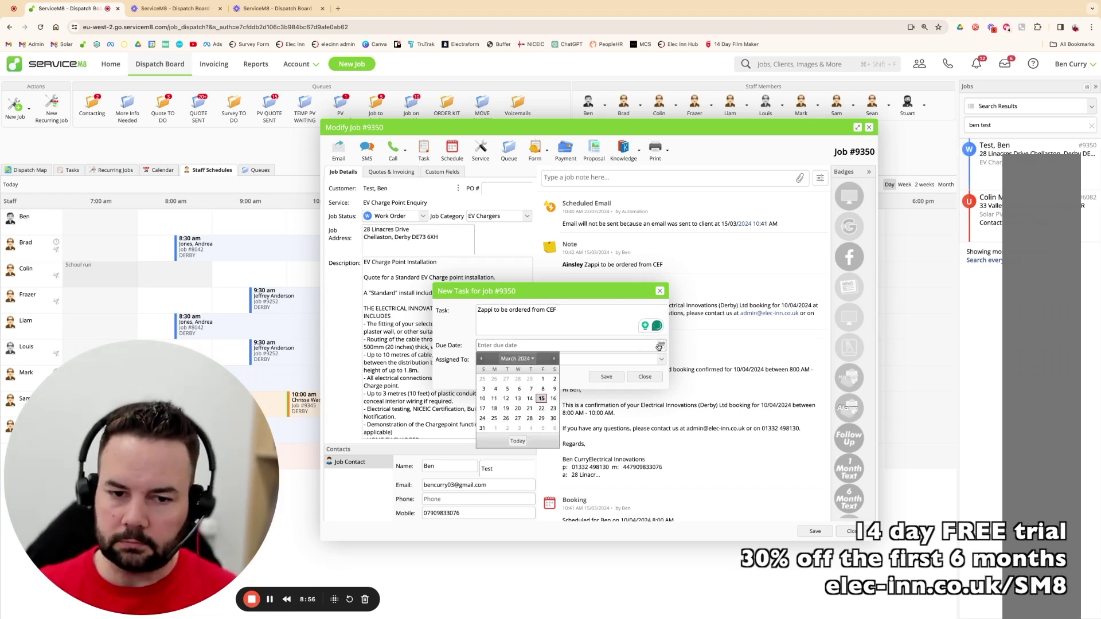
pyautogui.click(516, 418)
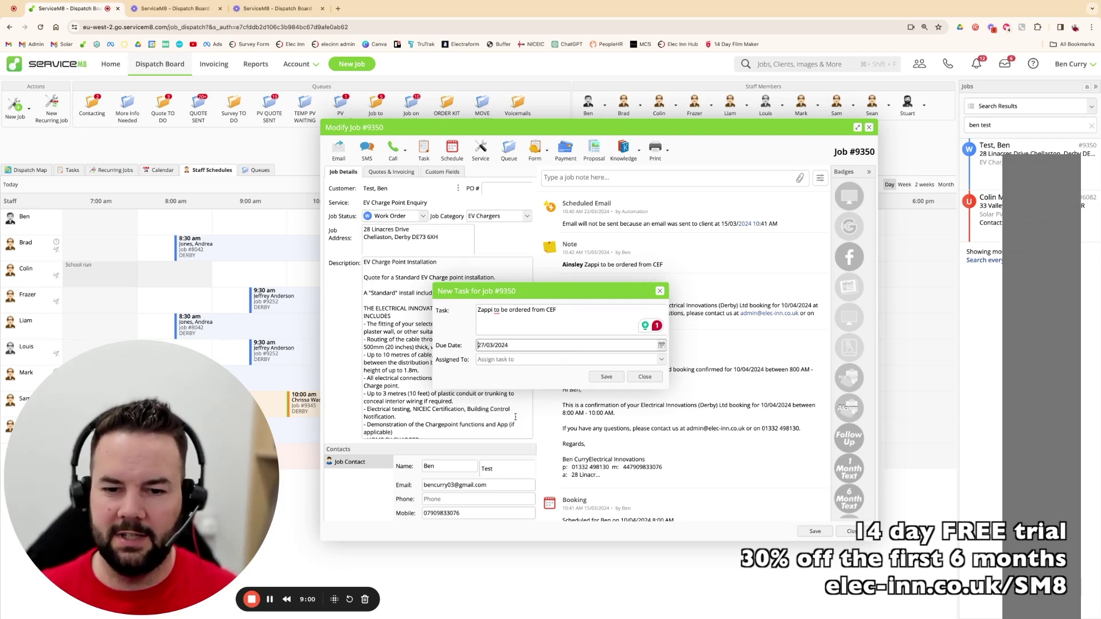
pyautogui.click(663, 360)
pyautogui.click(498, 383)
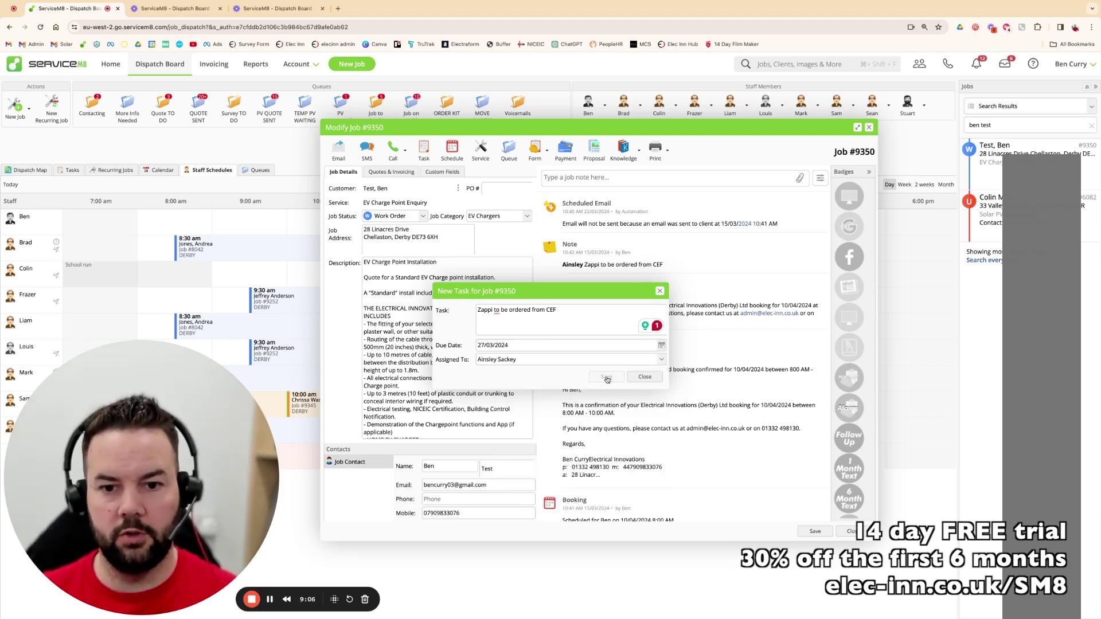
pyautogui.click(607, 377)
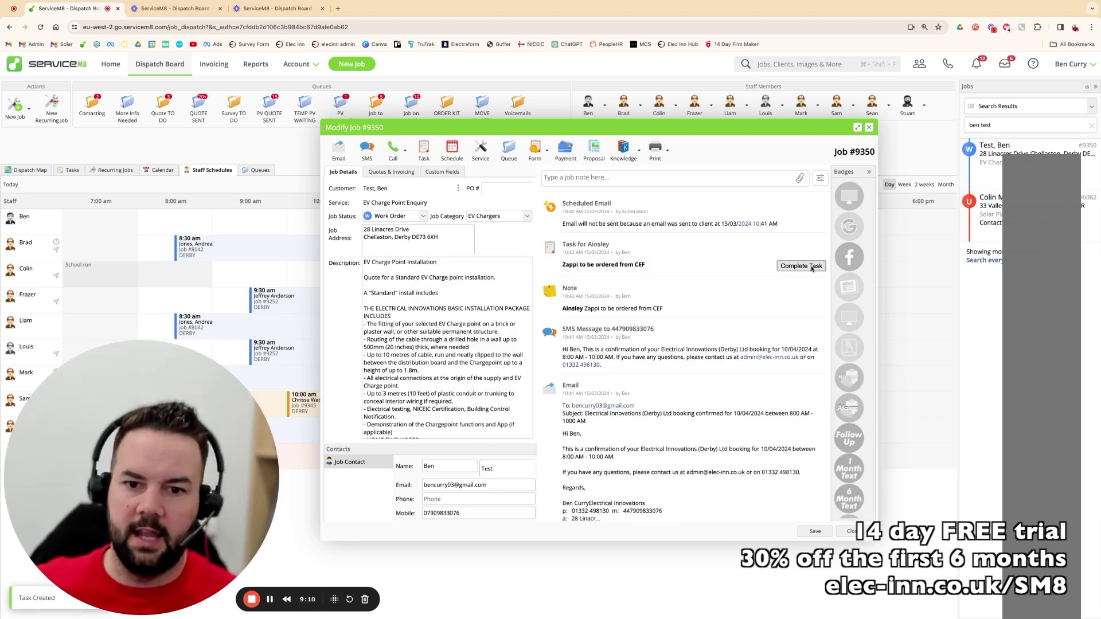
pyautogui.click(811, 268)
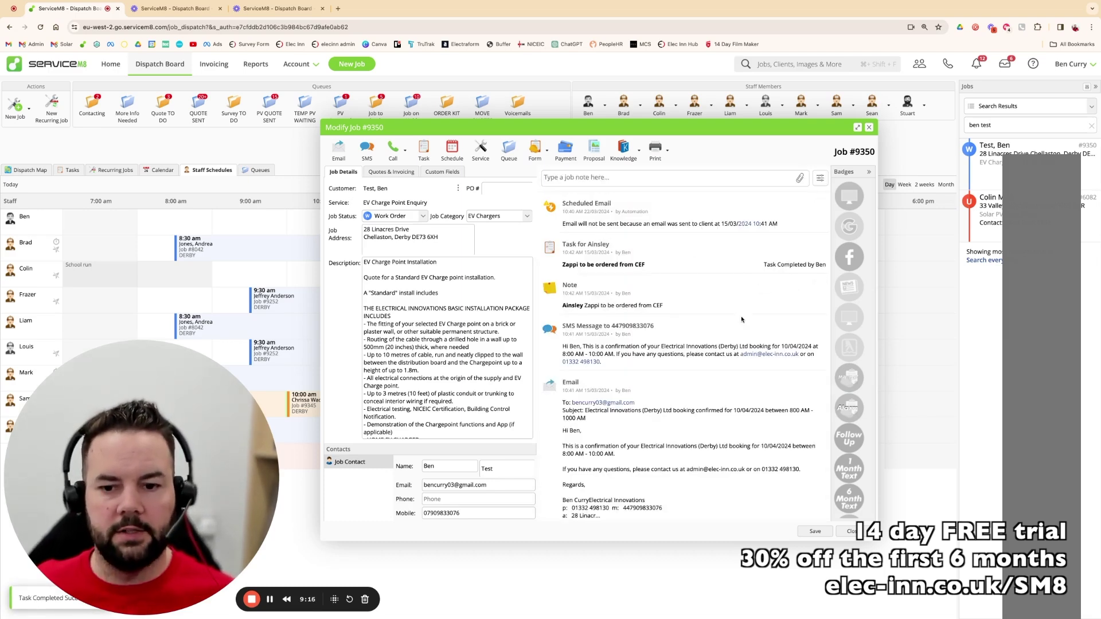
# - Save the job note 'CEF to deliver on 1st April to the office' after correcting its typos
pyautogui.click(581, 177)
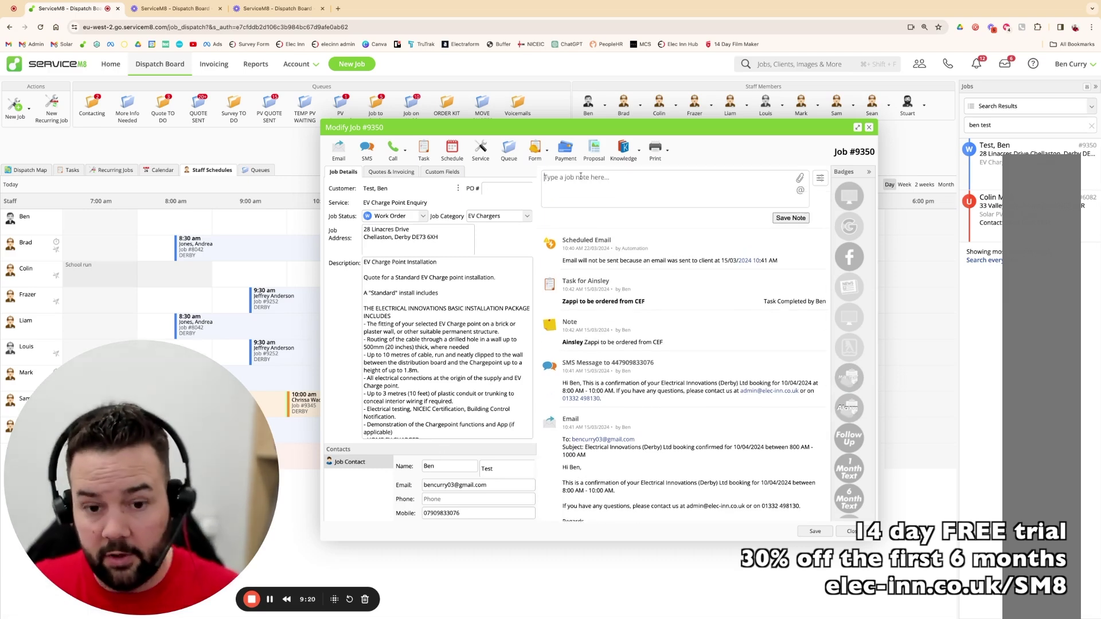
pyautogui.write('CEF ')
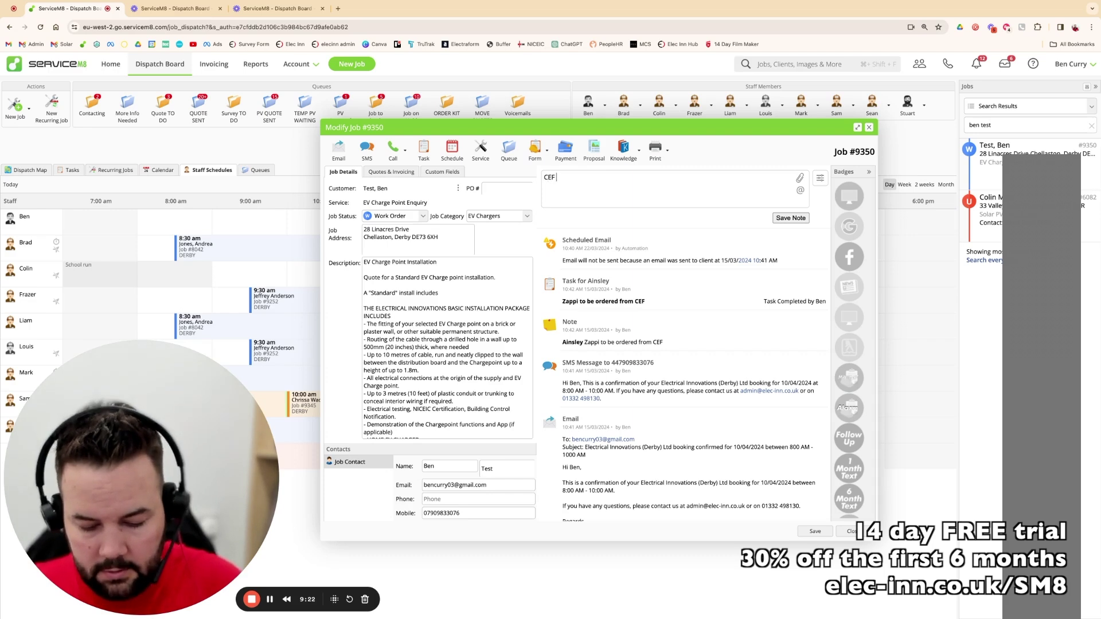
pyautogui.write('to deliver on ')
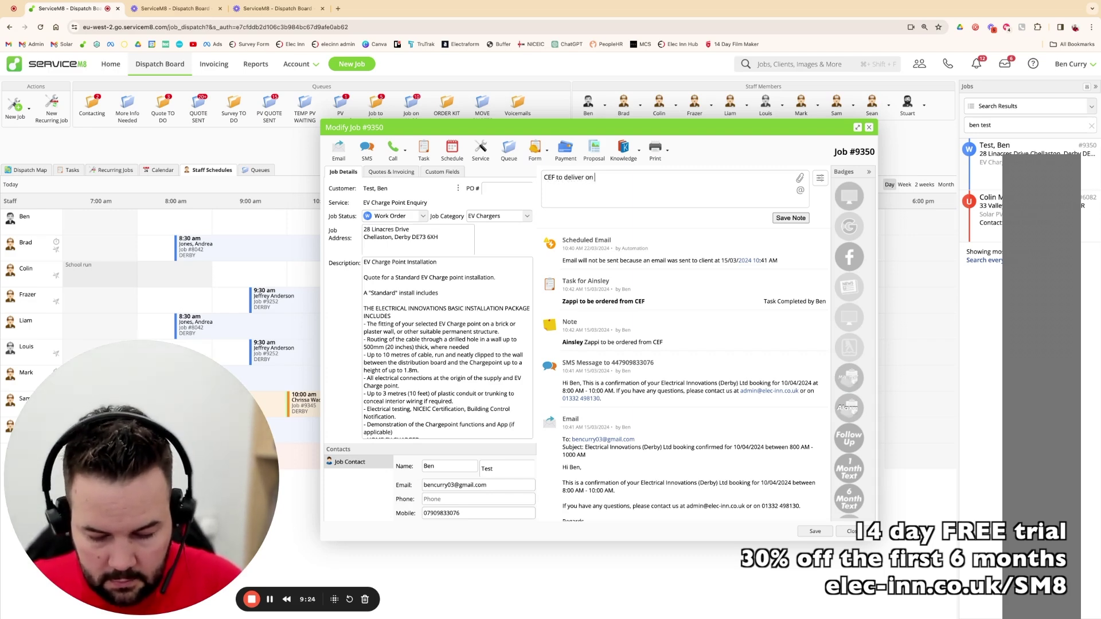
pyautogui.write('1at April')
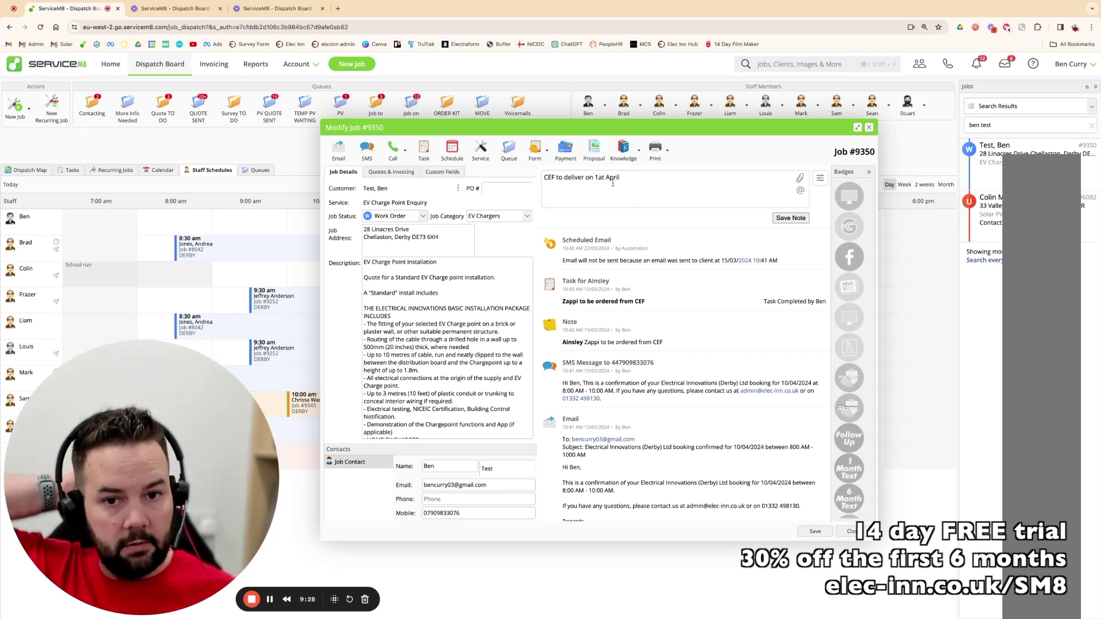
pyautogui.press('BackSpace')
pyautogui.press('BackSpace')
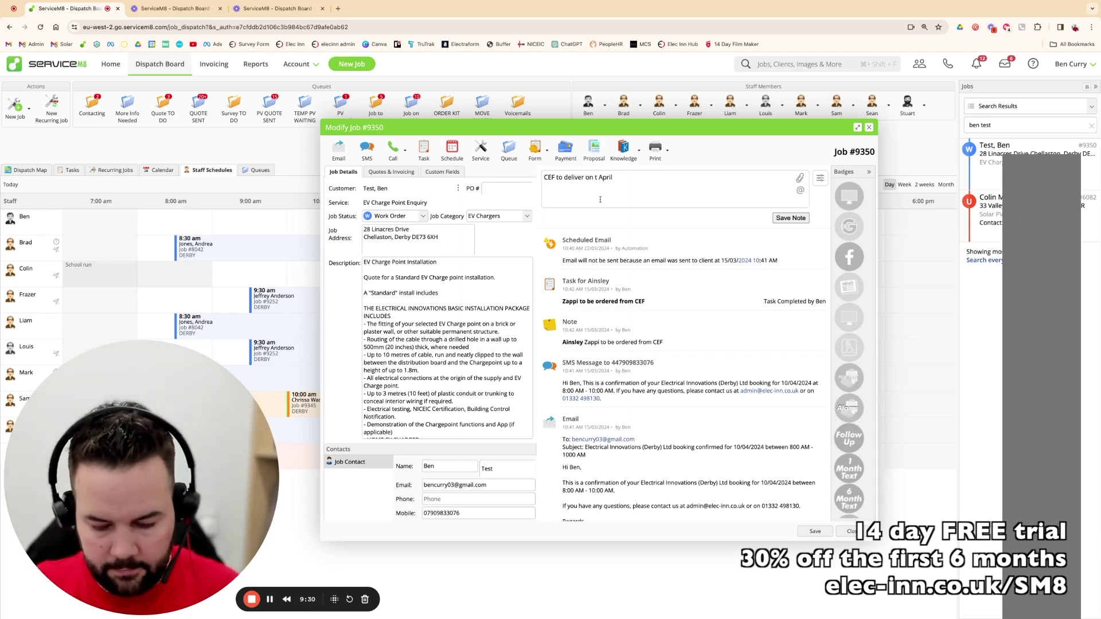
pyautogui.write('st')
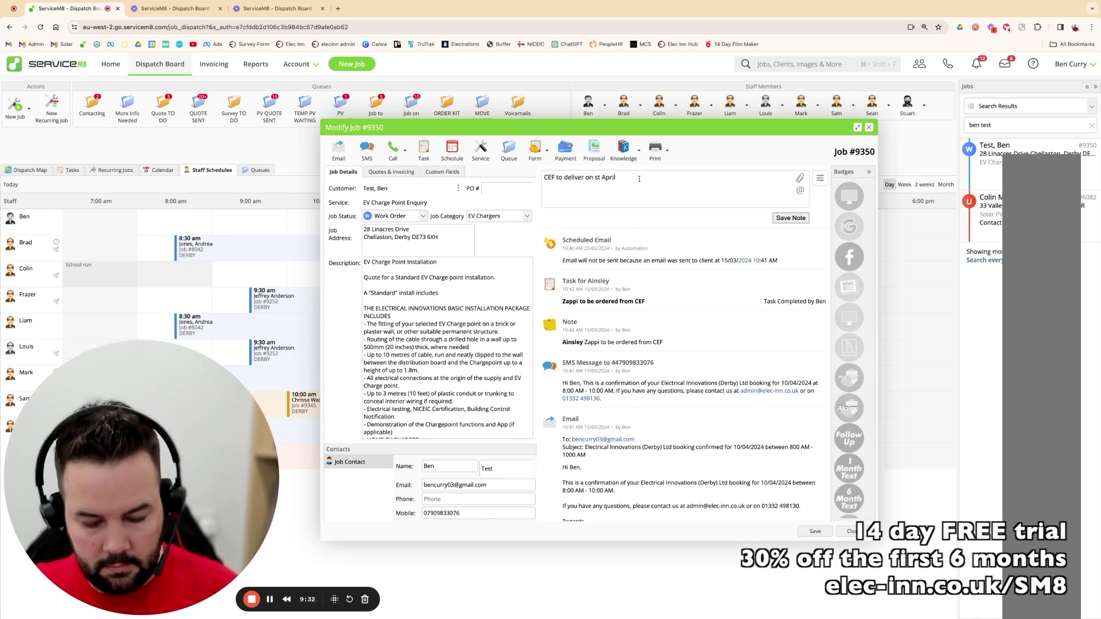
pyautogui.write(' April to teh office')
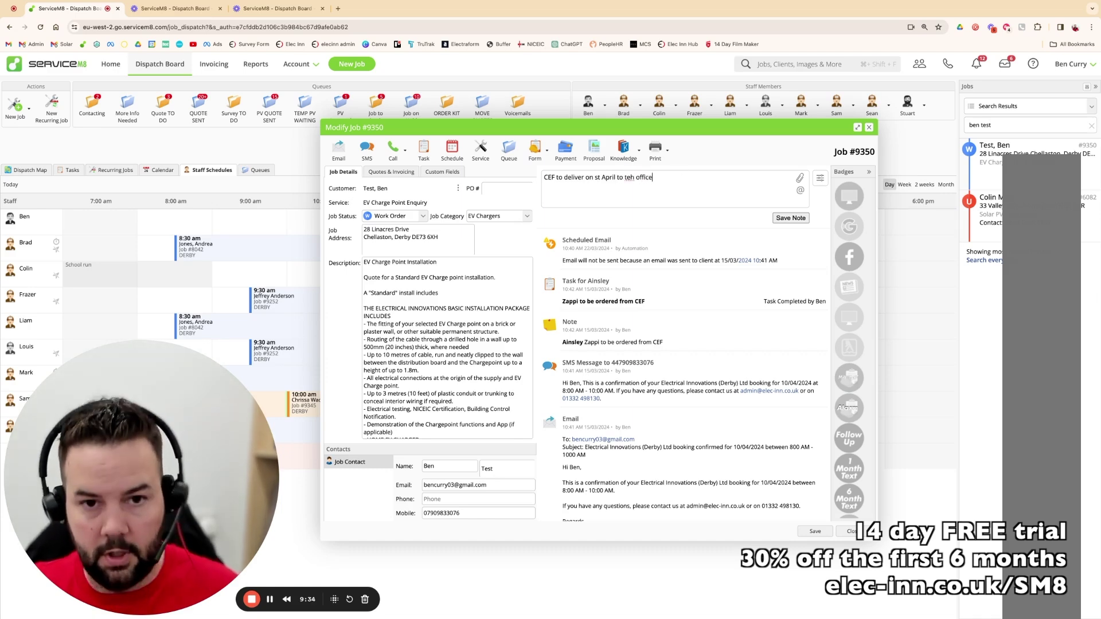
pyautogui.click(595, 178)
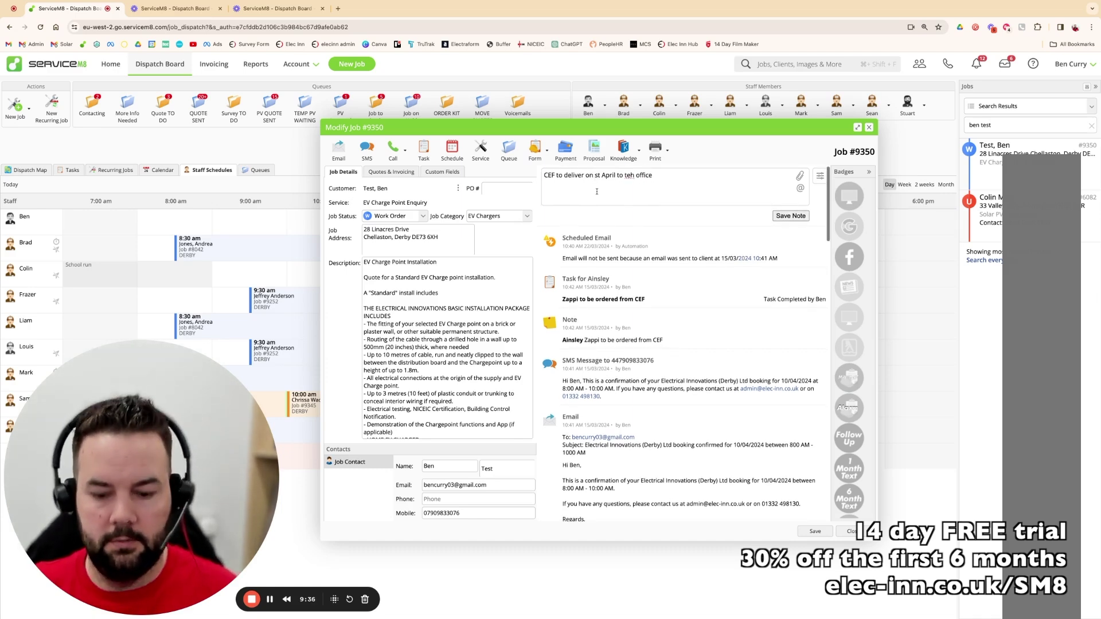
pyautogui.write('1')
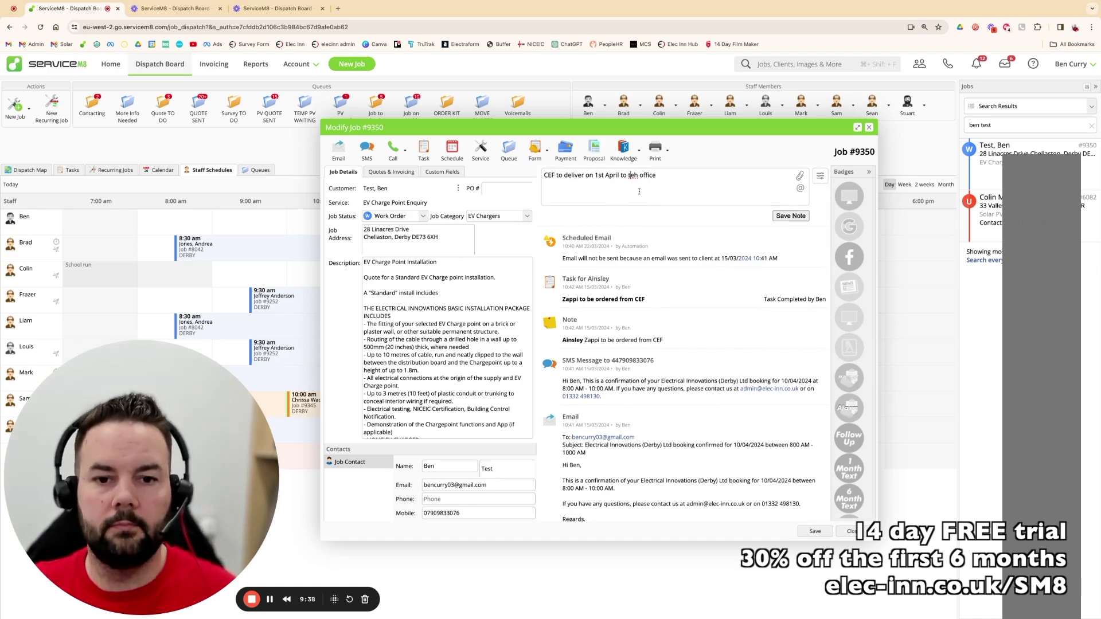
pyautogui.press('BackSpace')
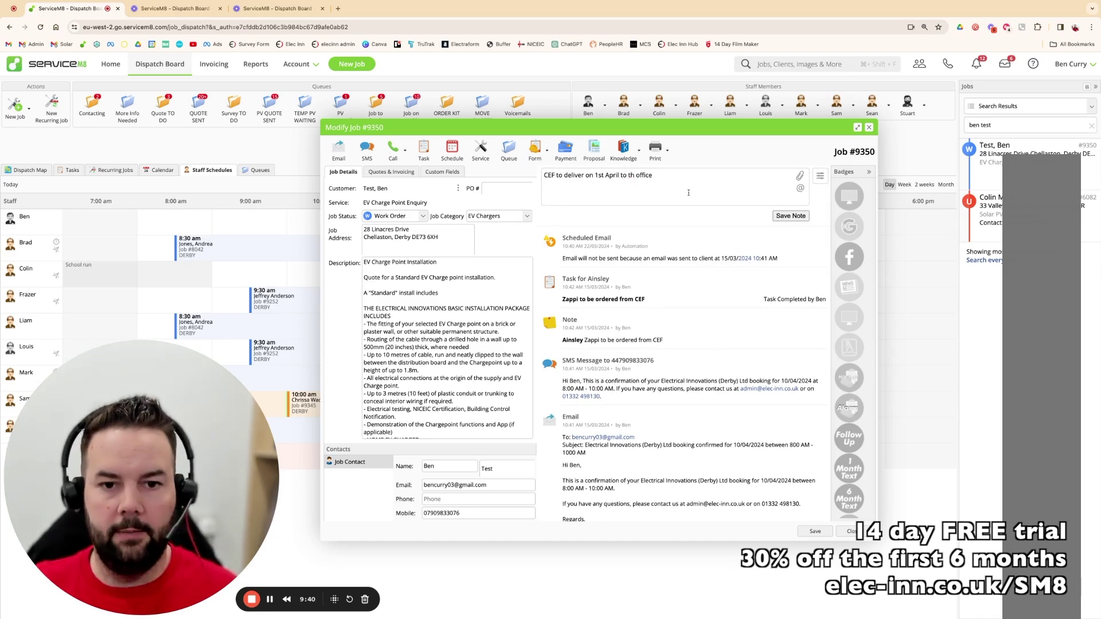
pyautogui.write('e')
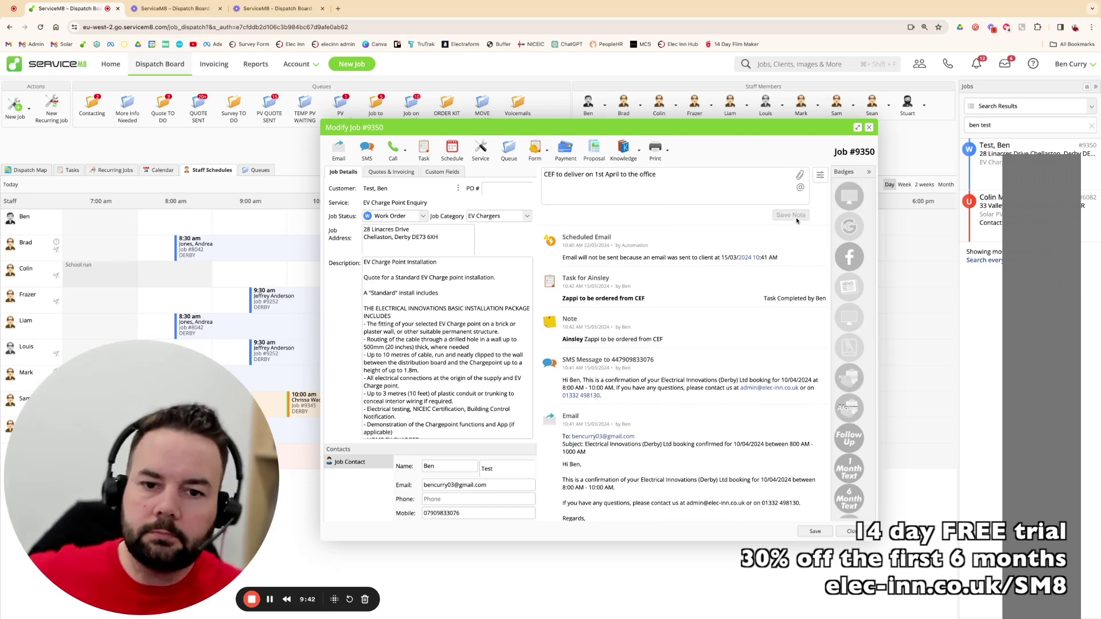
pyautogui.click(792, 216)
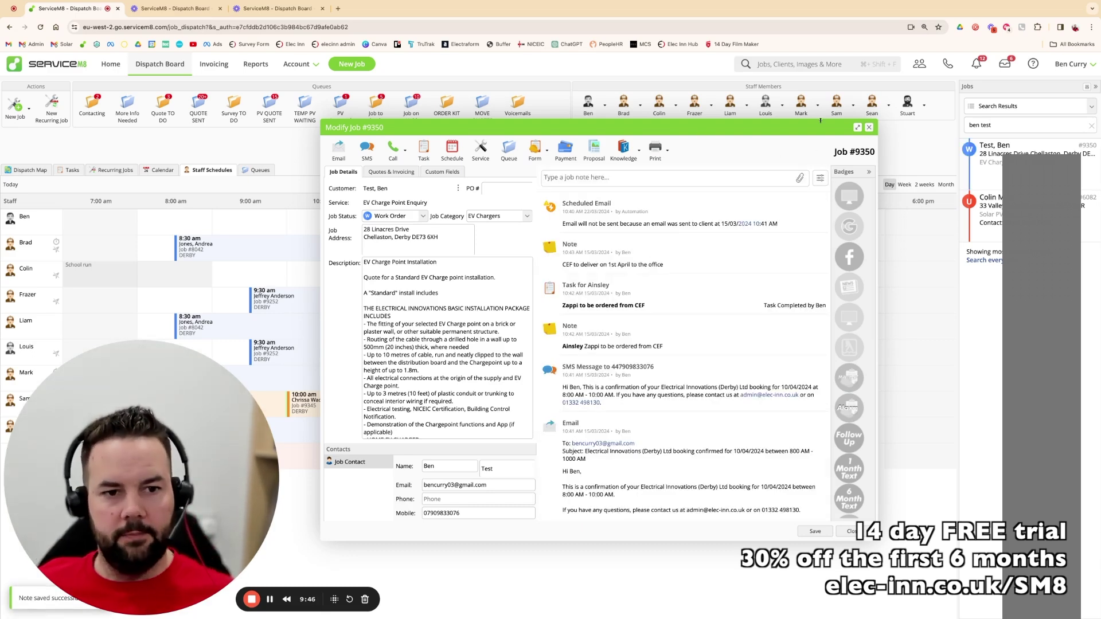
pyautogui.click(868, 127)
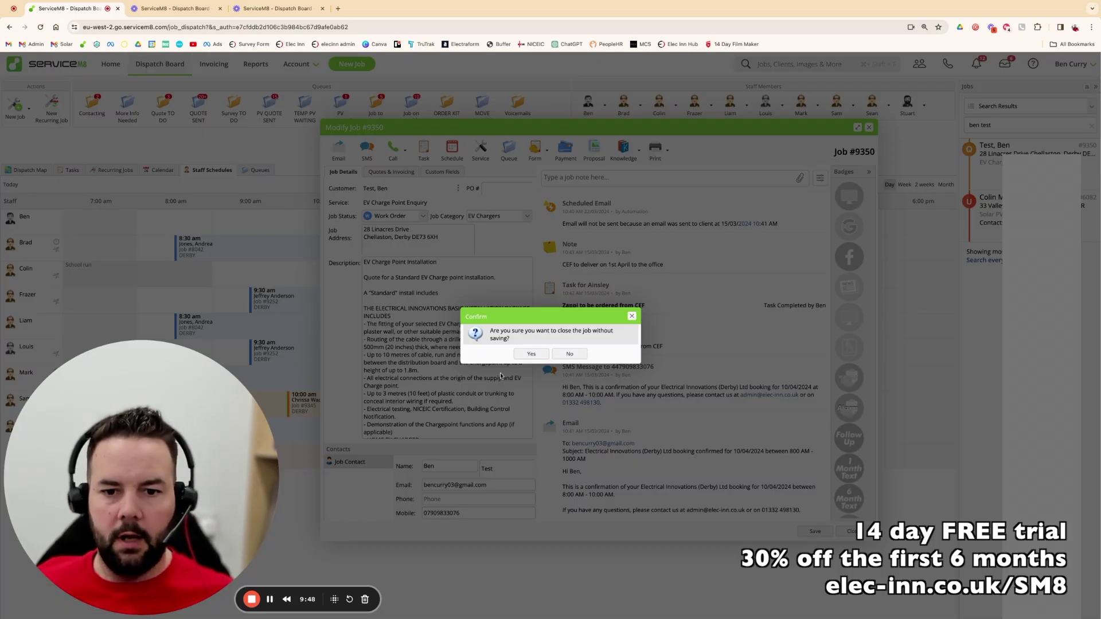
# - Save job #9350 and drag it onto the ORDER KIT queue
pyautogui.click(570, 354)
pyautogui.click(809, 531)
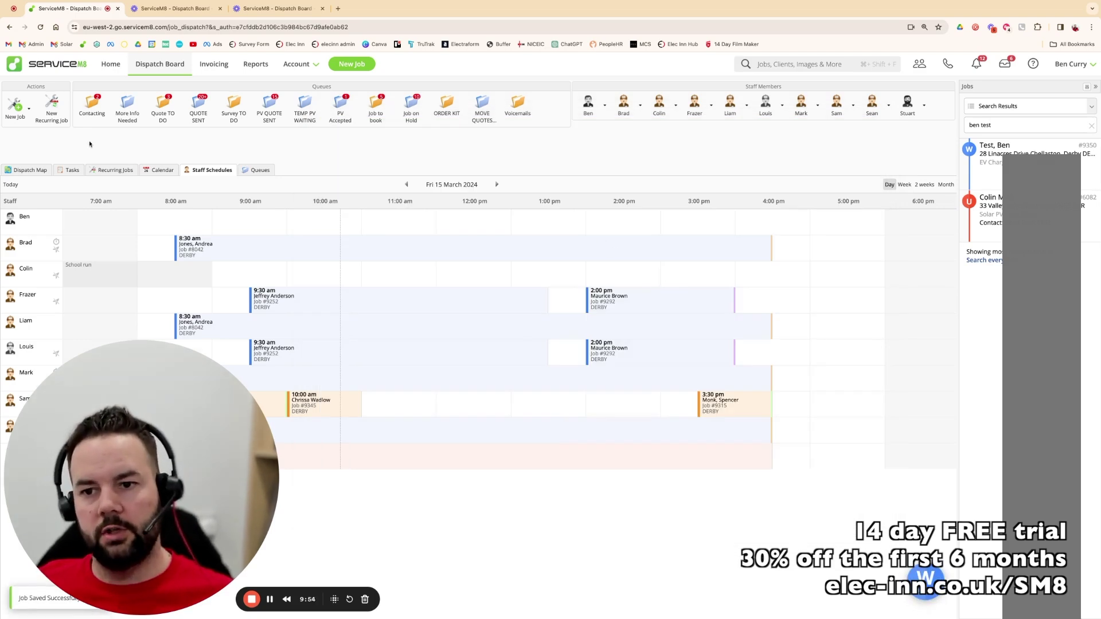
pyautogui.moveTo(92, 143); pyautogui.dragTo(89, 144)
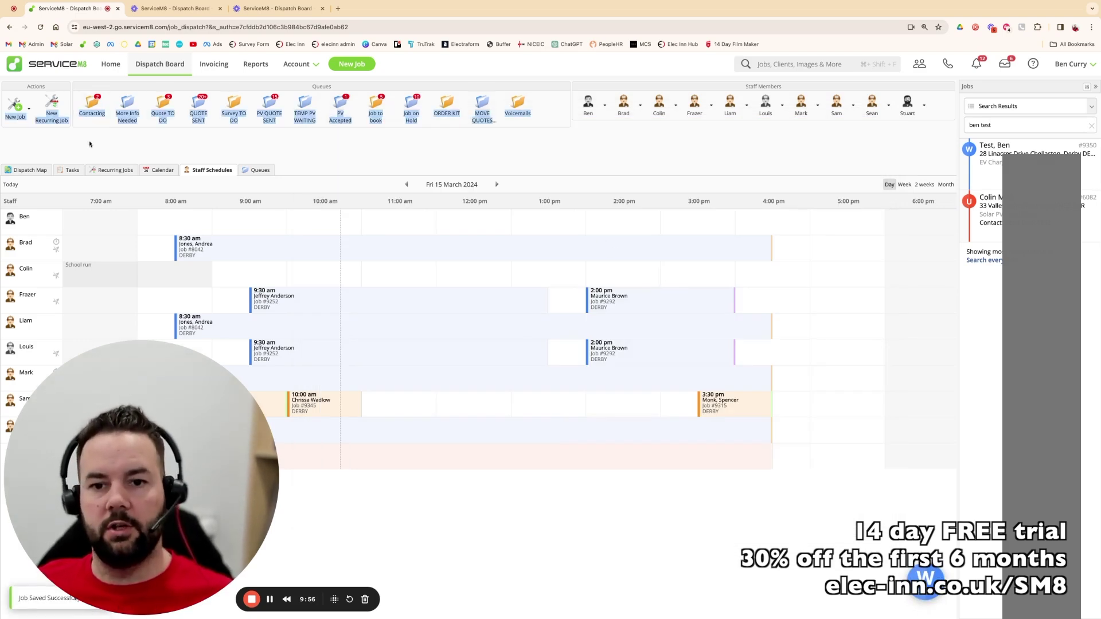
pyautogui.click(486, 158)
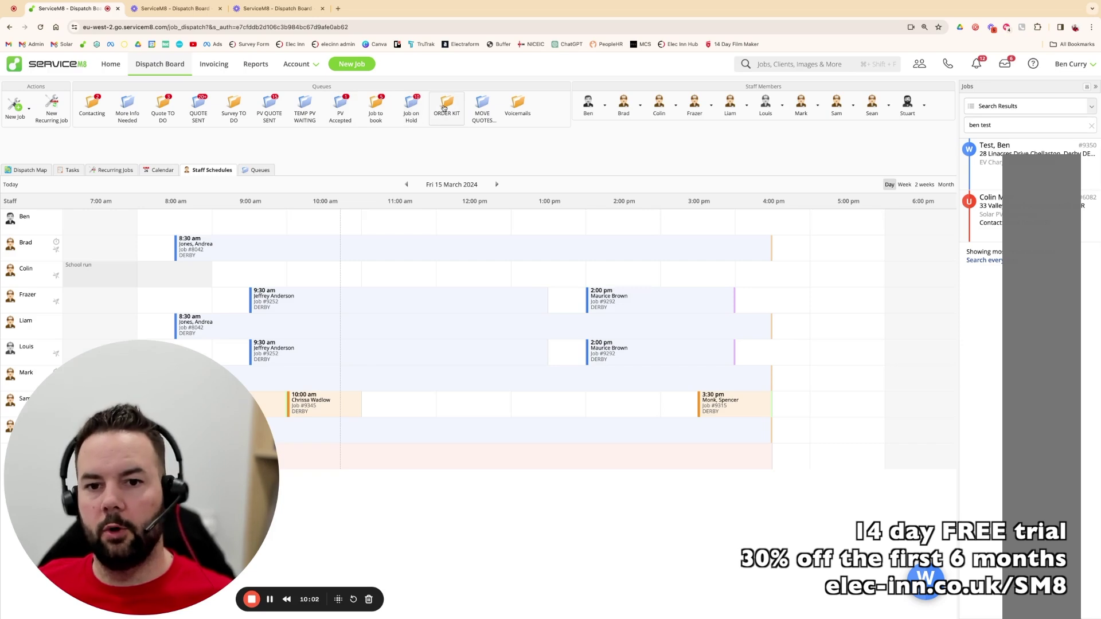
pyautogui.moveTo(994, 168); pyautogui.dragTo(450, 109)
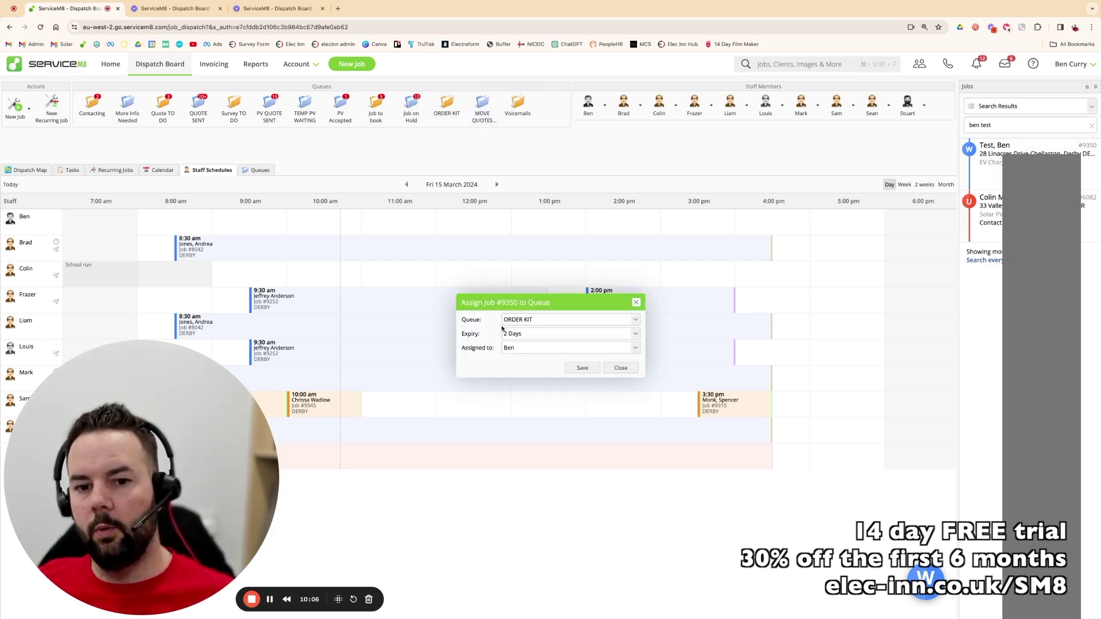
pyautogui.click(515, 349)
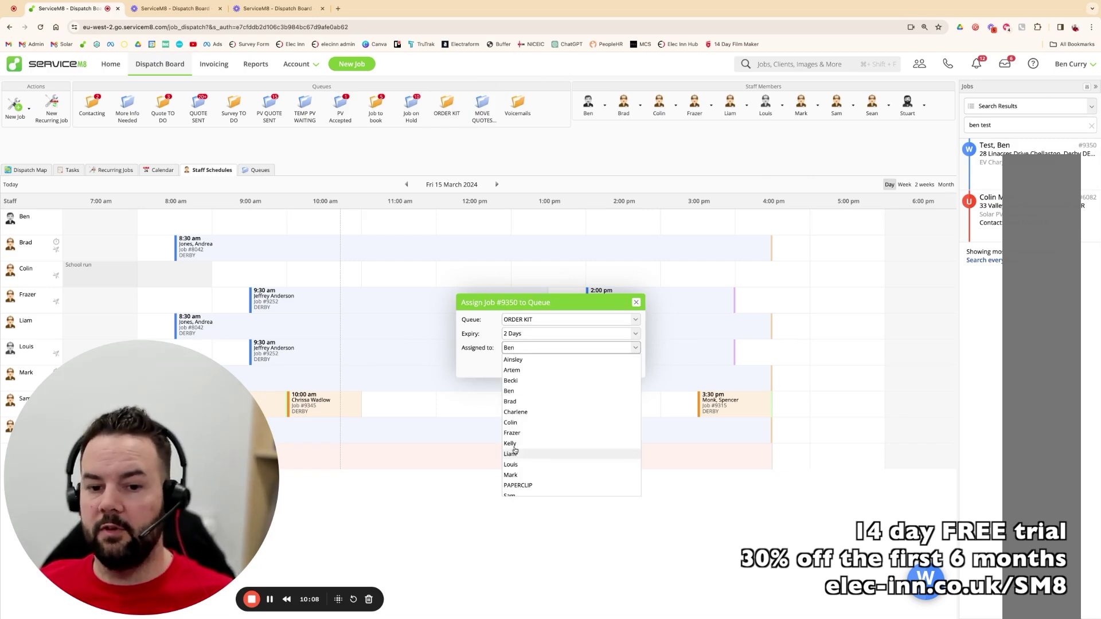
pyautogui.click(477, 320)
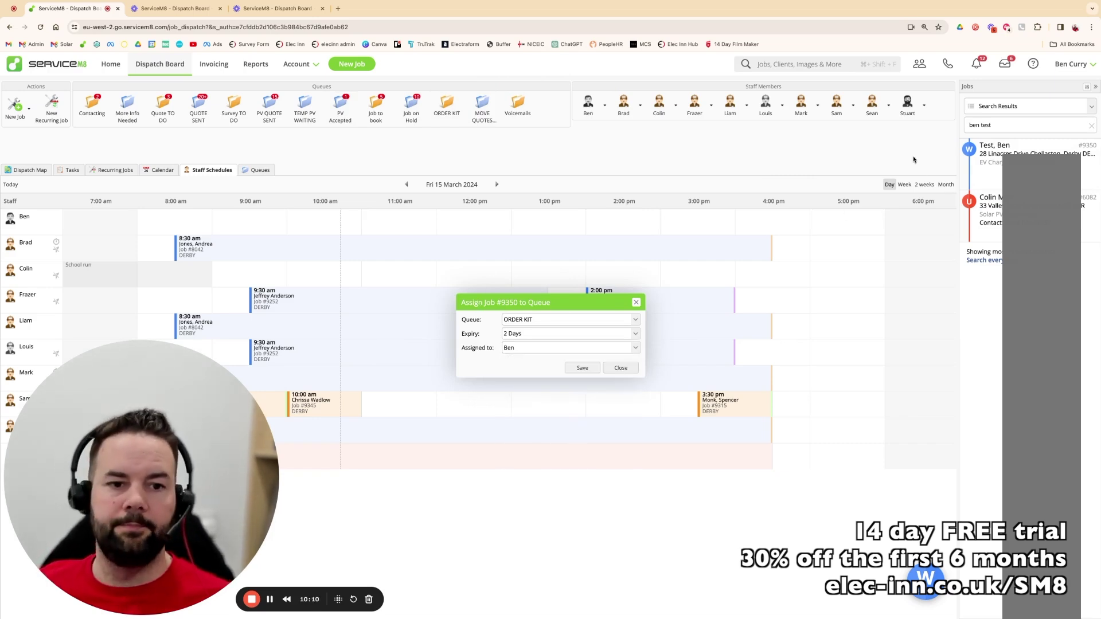
# - Cancel the ORDER KIT and Job to book assignments for job #9350, then list the Quote TO DO queue
pyautogui.click(636, 302)
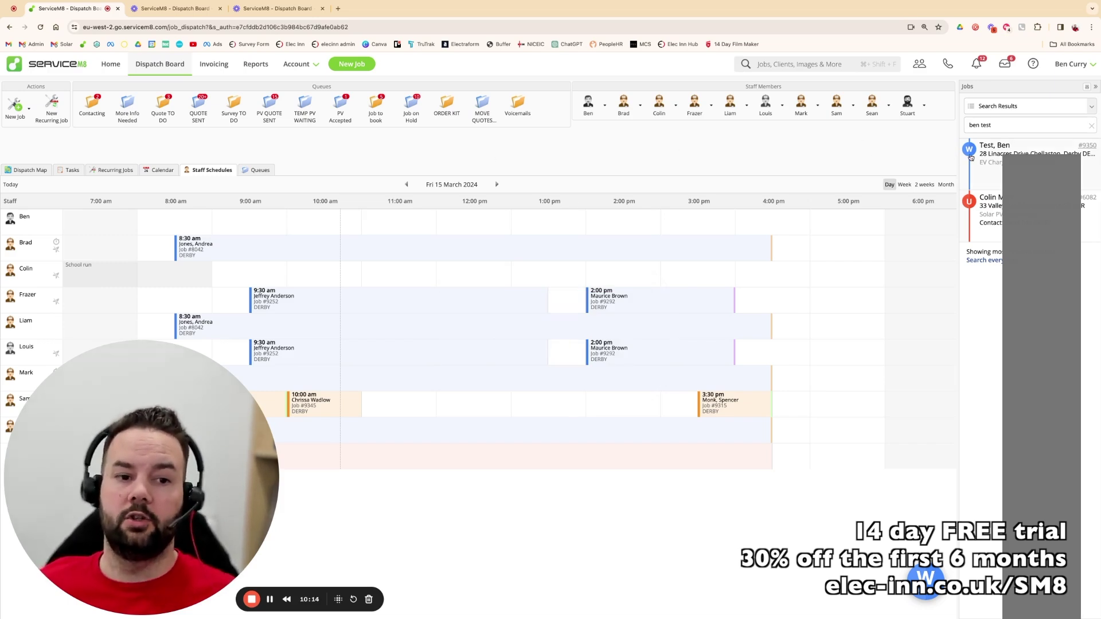
pyautogui.moveTo(1019, 151); pyautogui.dragTo(376, 109)
pyautogui.click(522, 348)
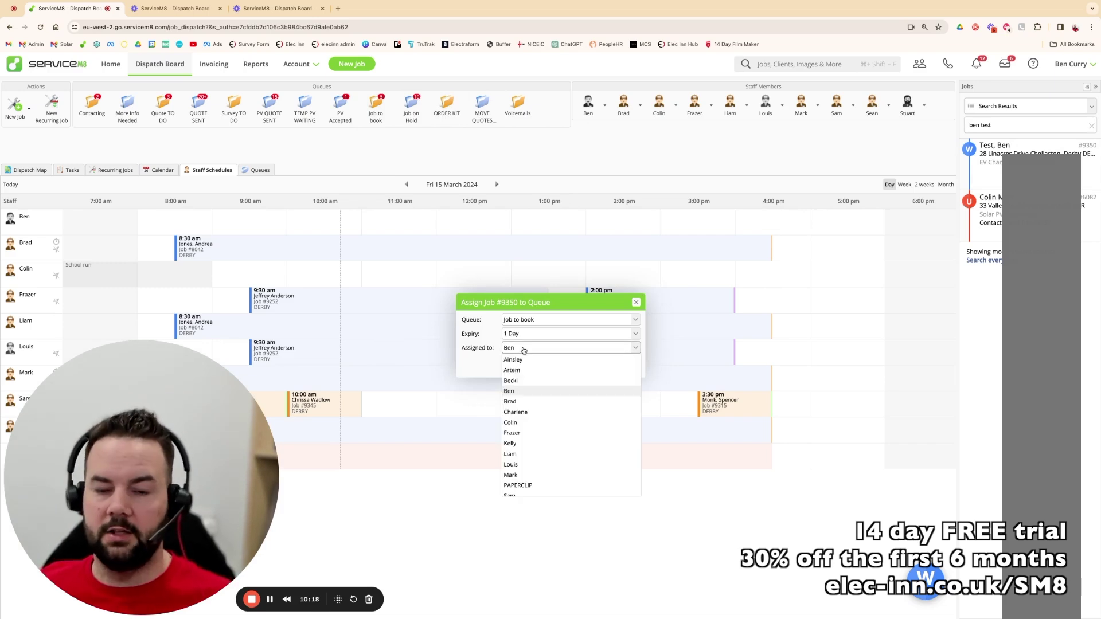
pyautogui.click(636, 302)
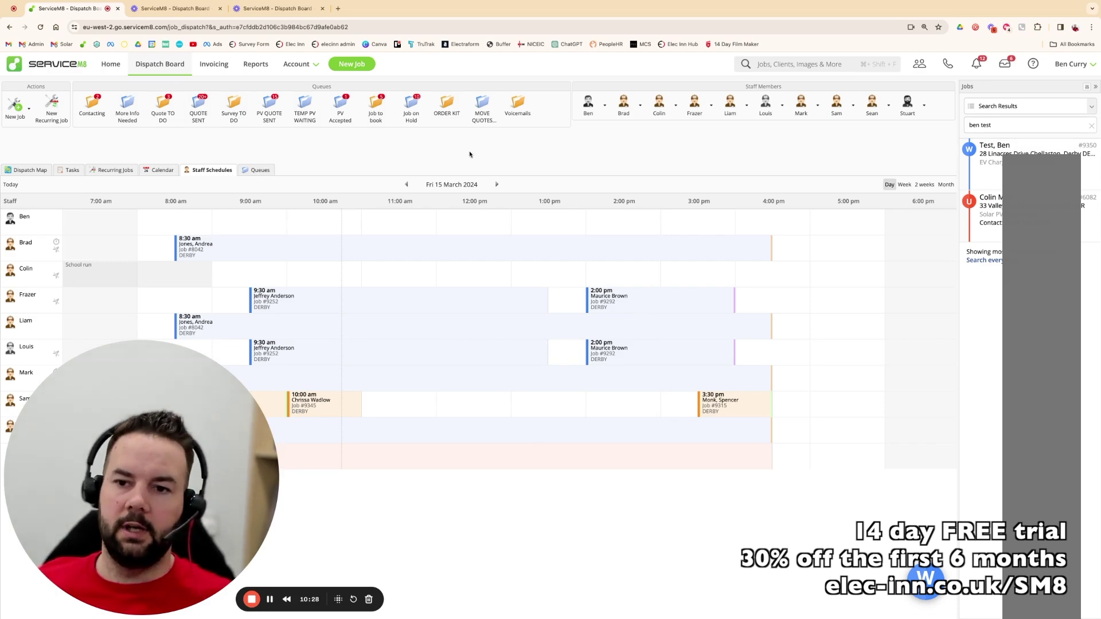
pyautogui.click(163, 107)
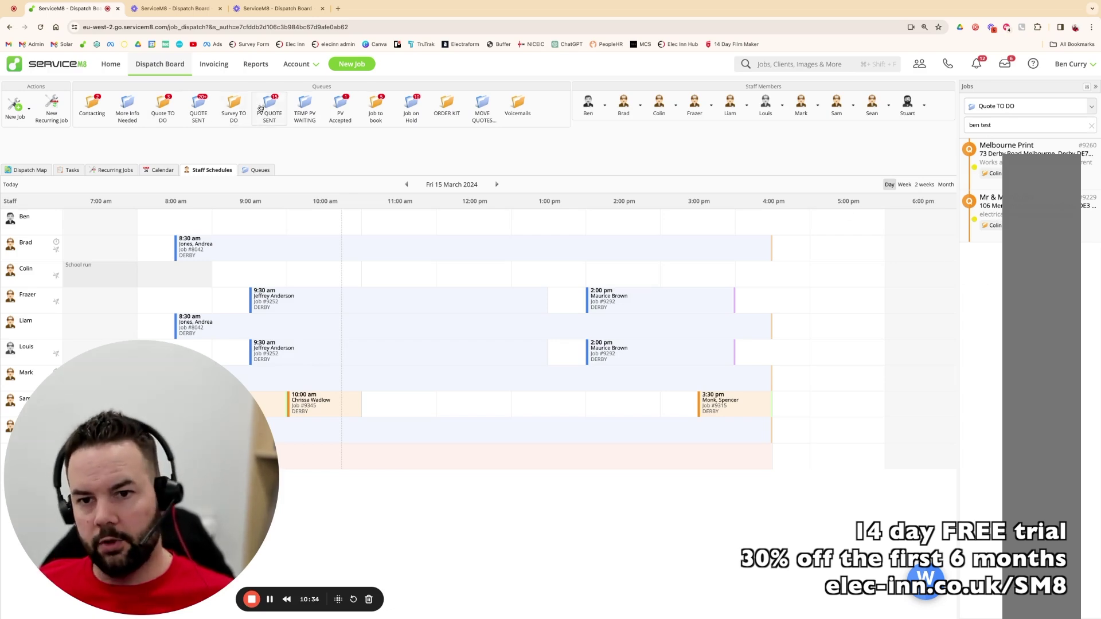
# - Browse the PV QUOTE SENT queue and the Action Required list, then list the Job to book queue
pyautogui.click(270, 109)
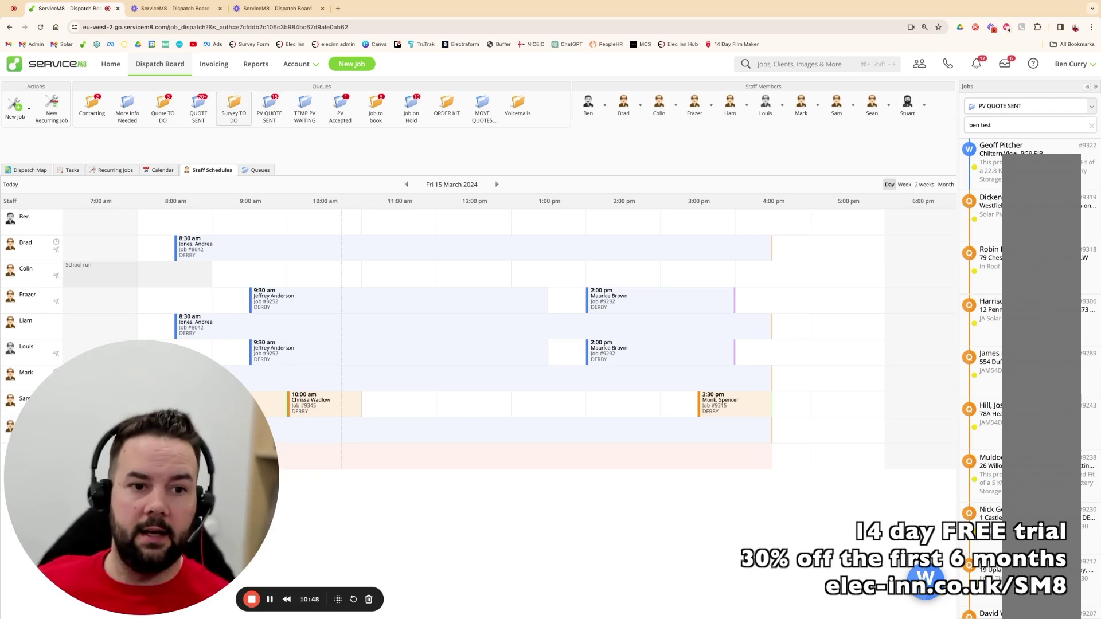
pyautogui.click(1083, 107)
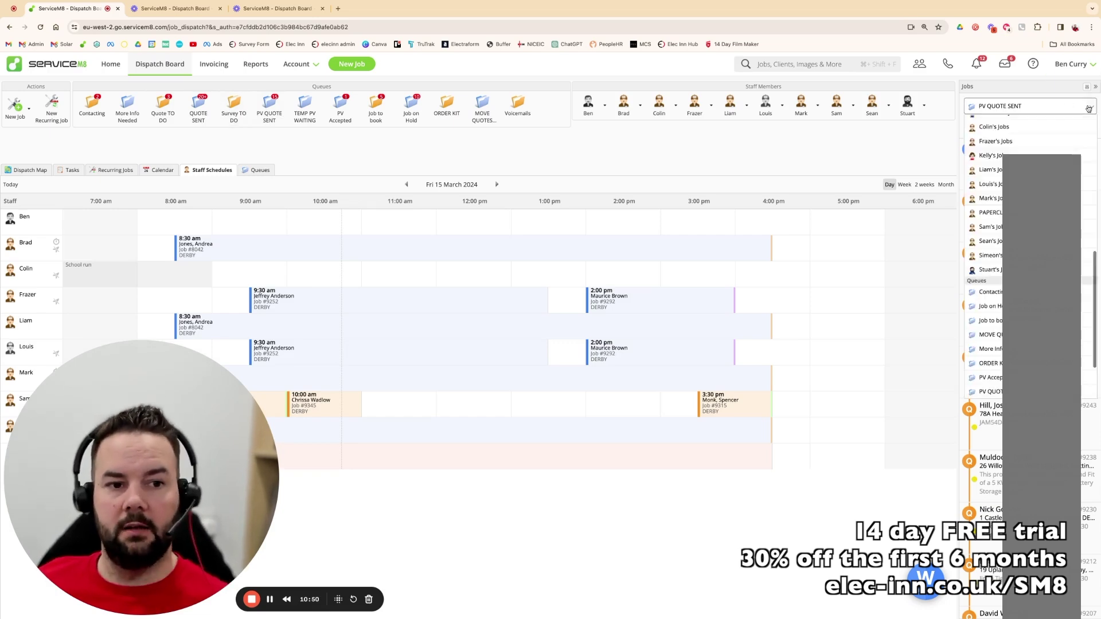
pyautogui.click(1021, 126)
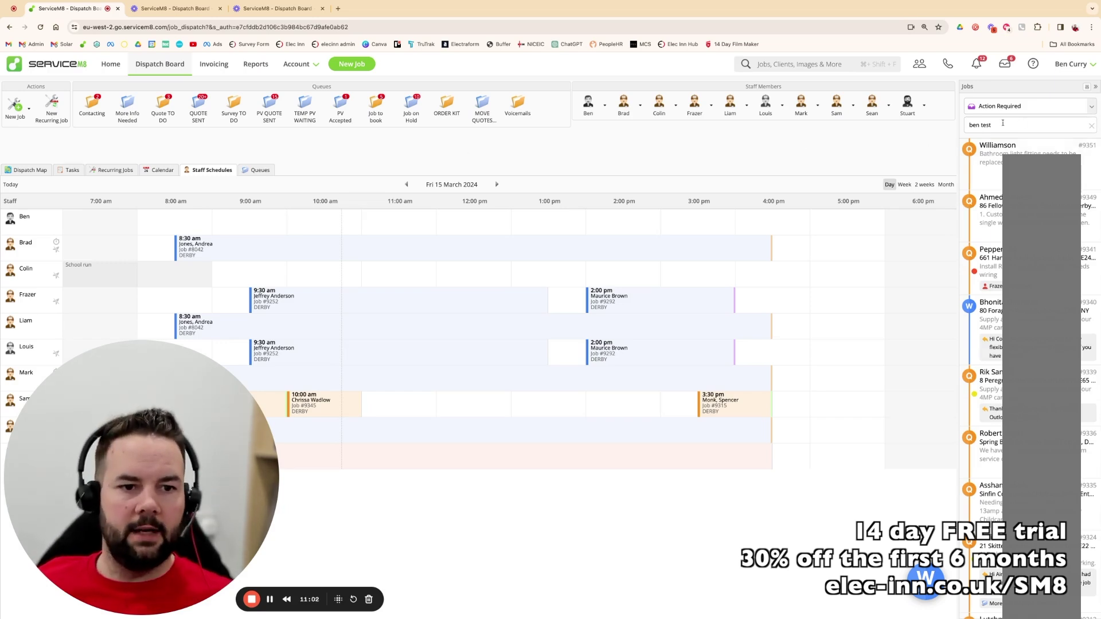
pyautogui.click(376, 106)
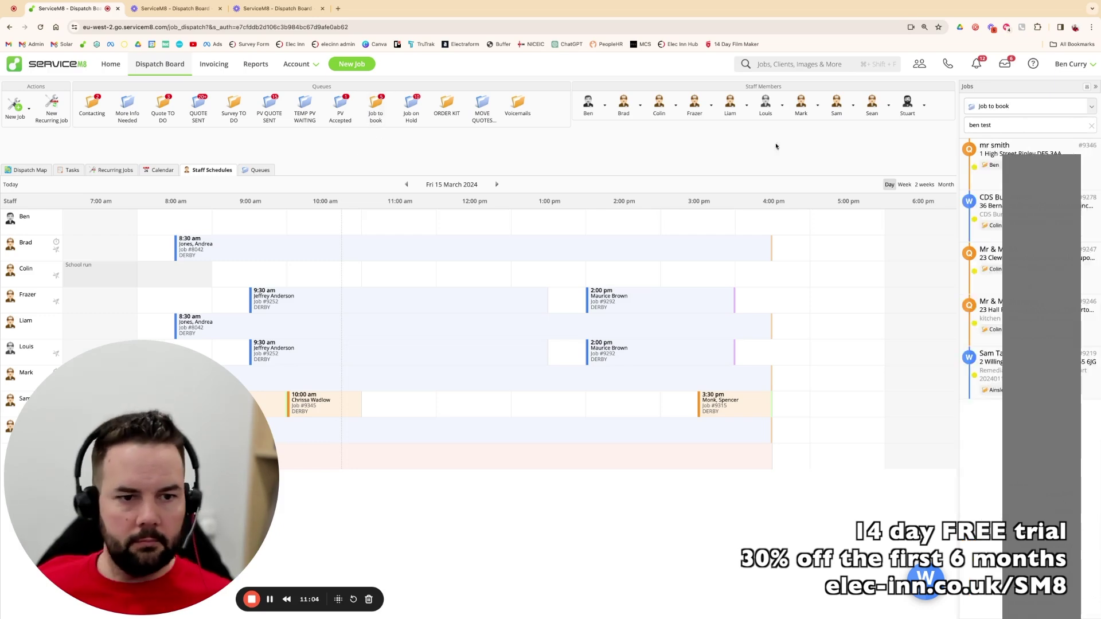
# - Search the jobs for the test customer, open the EV Charge Point Enquiry job, then close it
pyautogui.click(1013, 124)
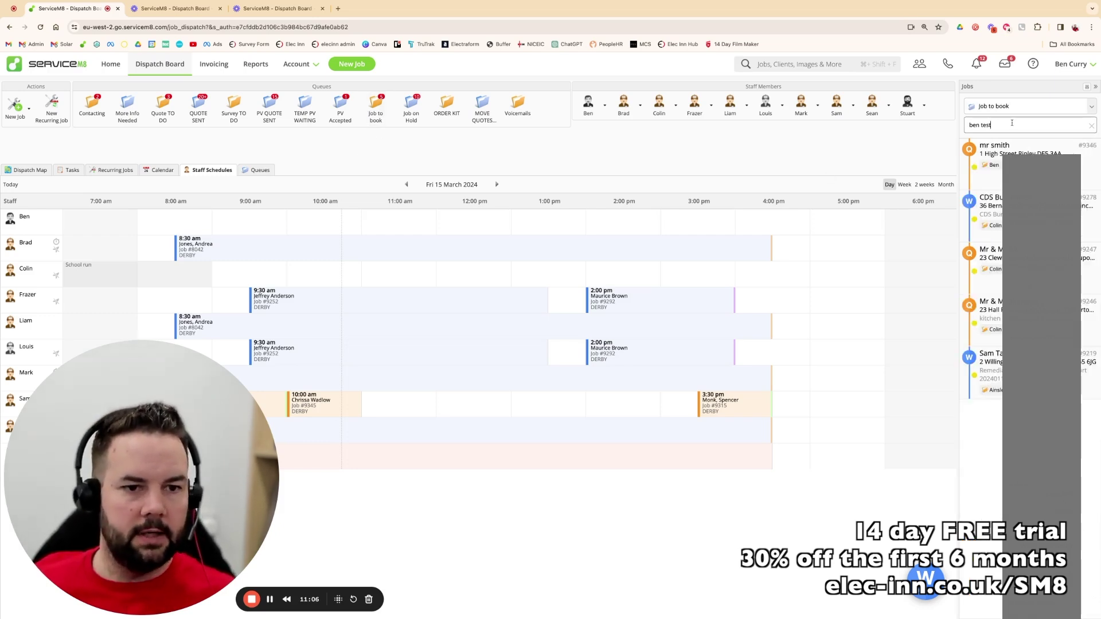
pyautogui.press('Return')
pyautogui.doubleClick(998, 149)
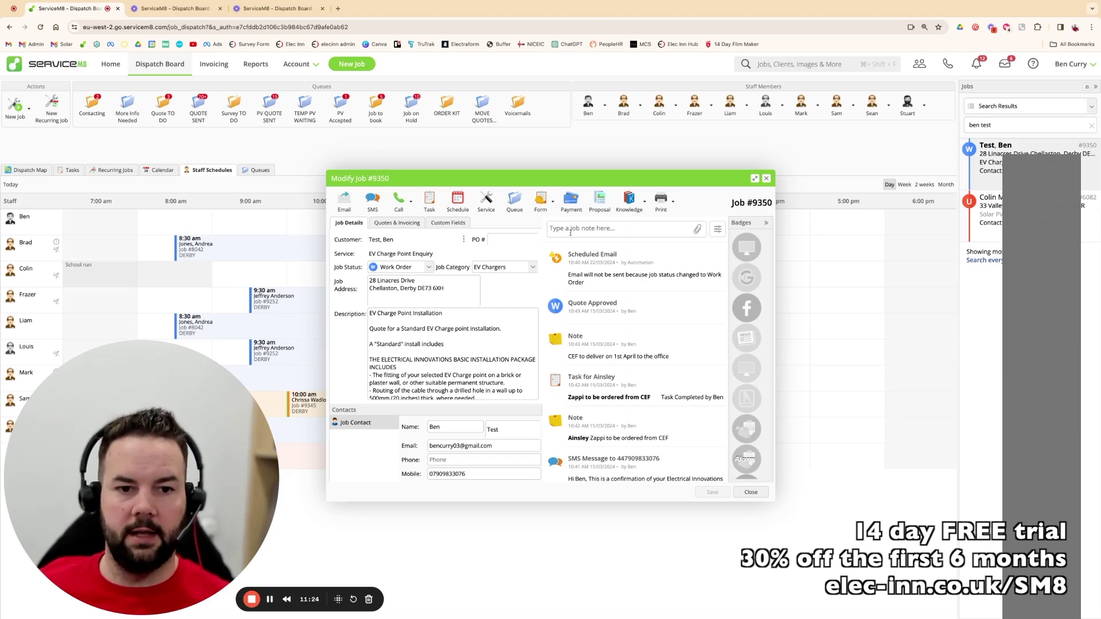
pyautogui.click(767, 178)
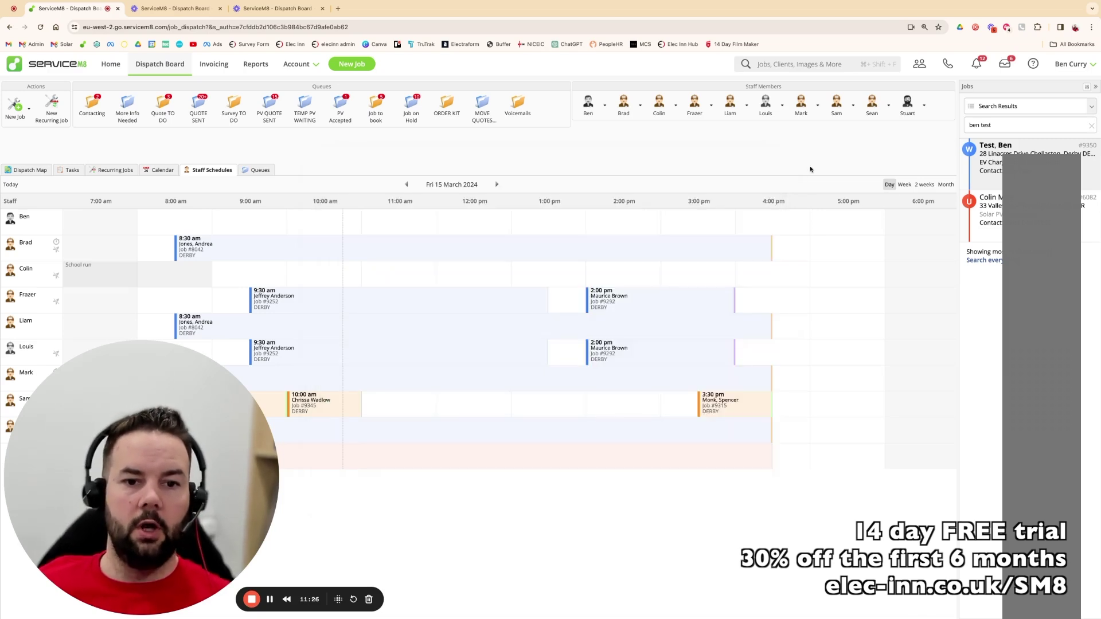
# - Search for 'curry', check the battery job's quotes, then open the Solar PV job's photos
pyautogui.doubleClick(1005, 121)
pyautogui.write('curry')
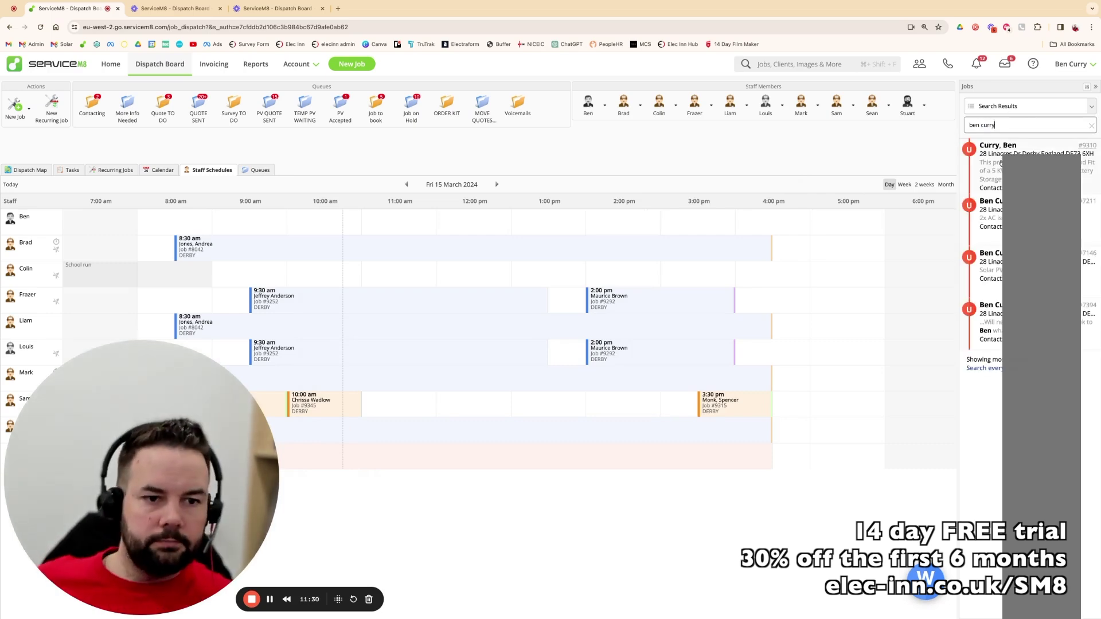
pyautogui.click(1009, 148)
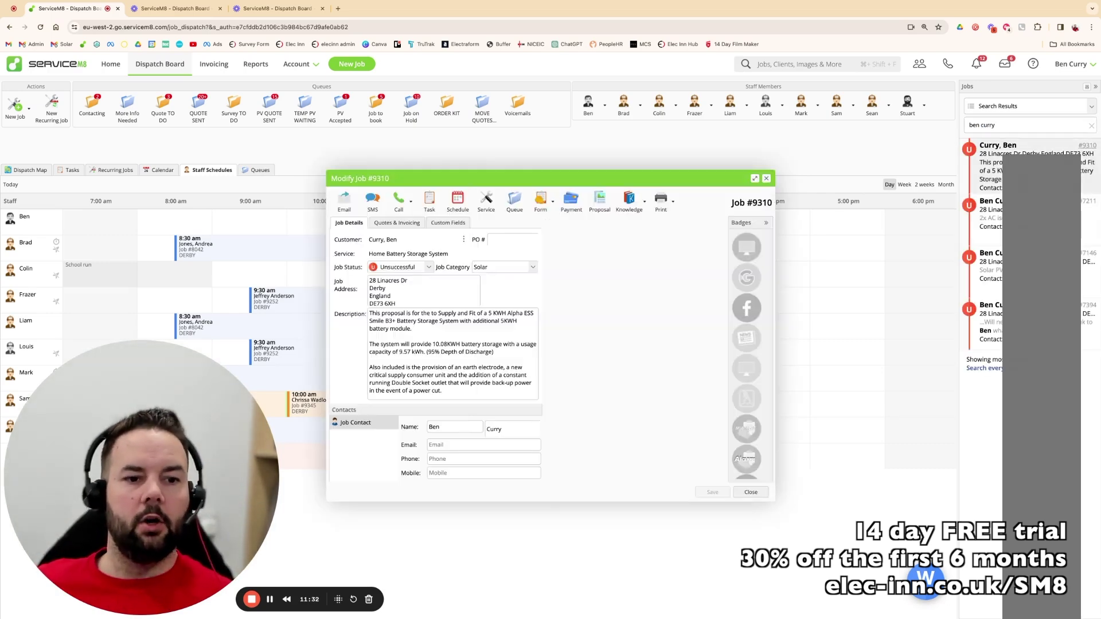
pyautogui.click(397, 223)
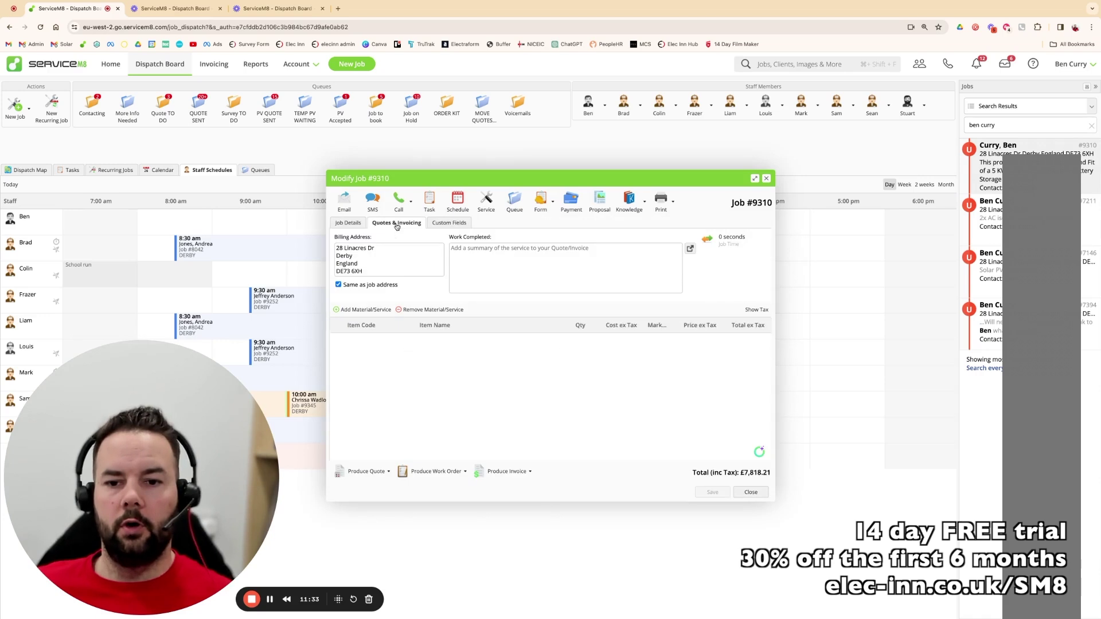
pyautogui.click(767, 178)
pyautogui.click(987, 255)
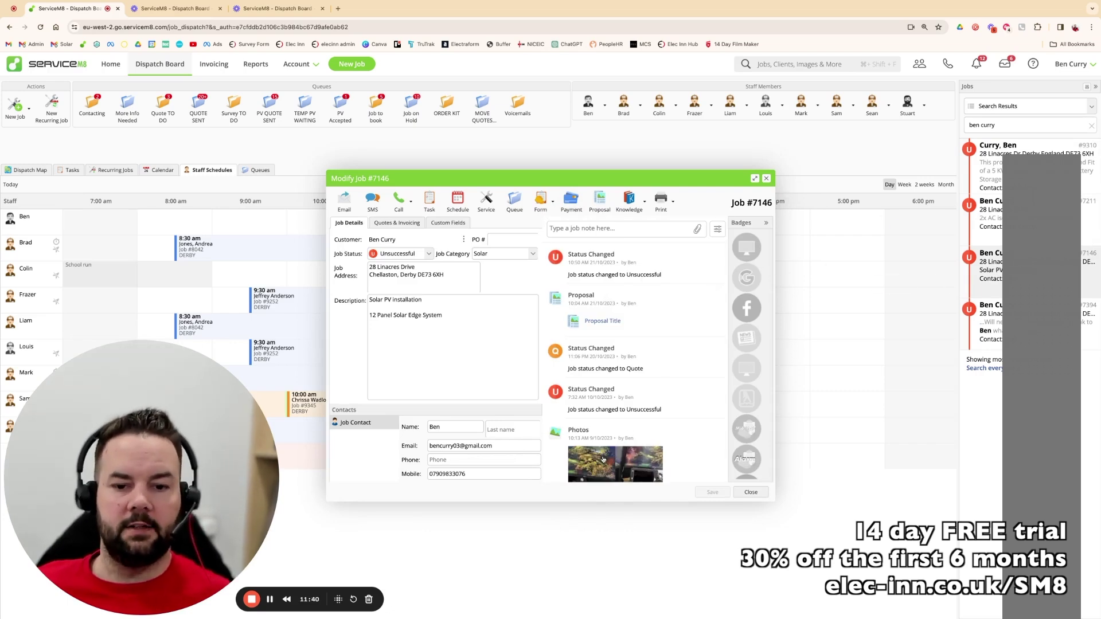
pyautogui.click(603, 458)
pyautogui.click(770, 299)
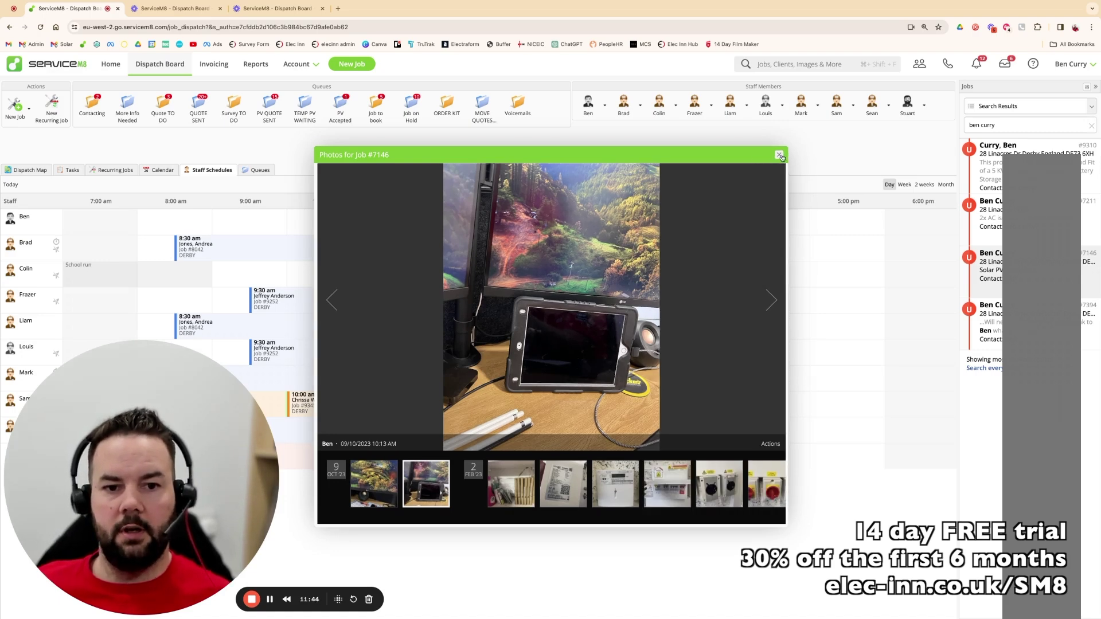
pyautogui.click(771, 301)
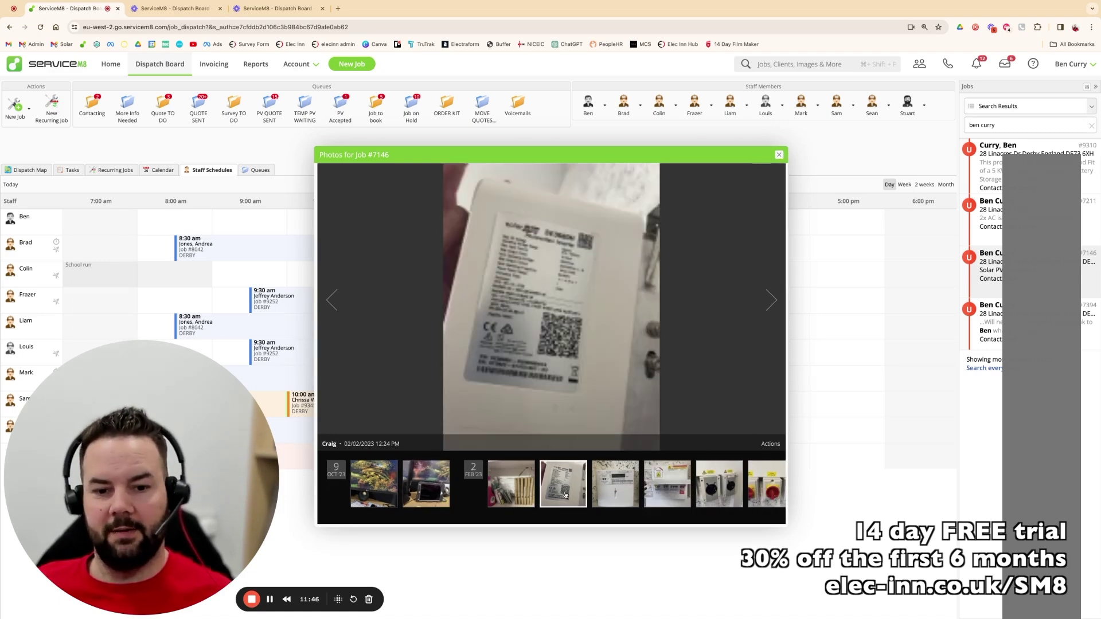
pyautogui.click(773, 305)
pyautogui.click(773, 305)
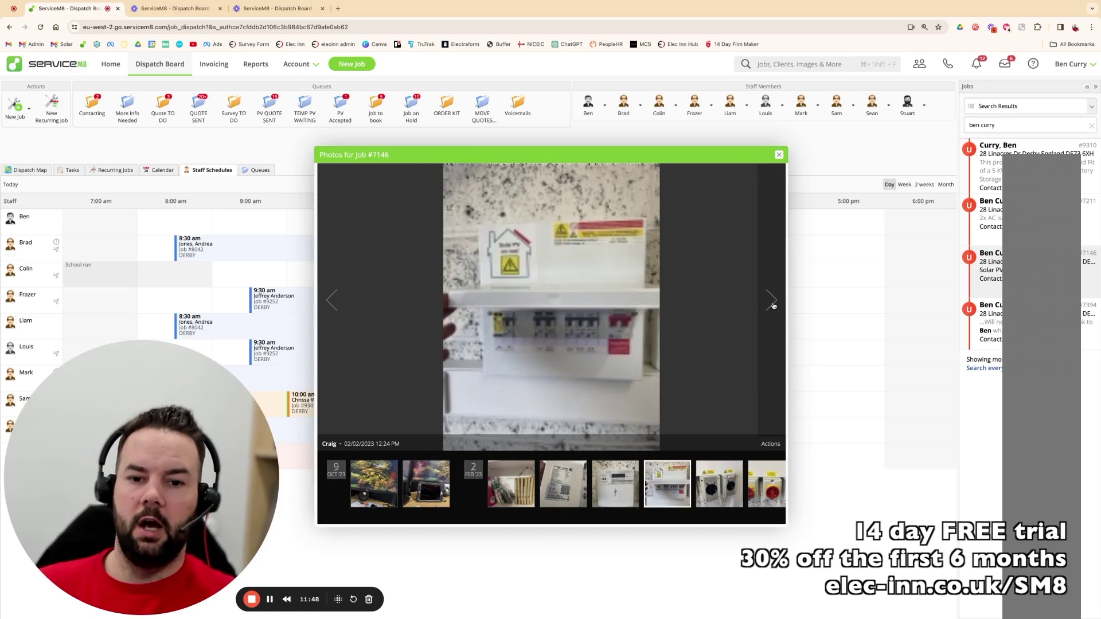
pyautogui.click(774, 305)
pyautogui.click(773, 306)
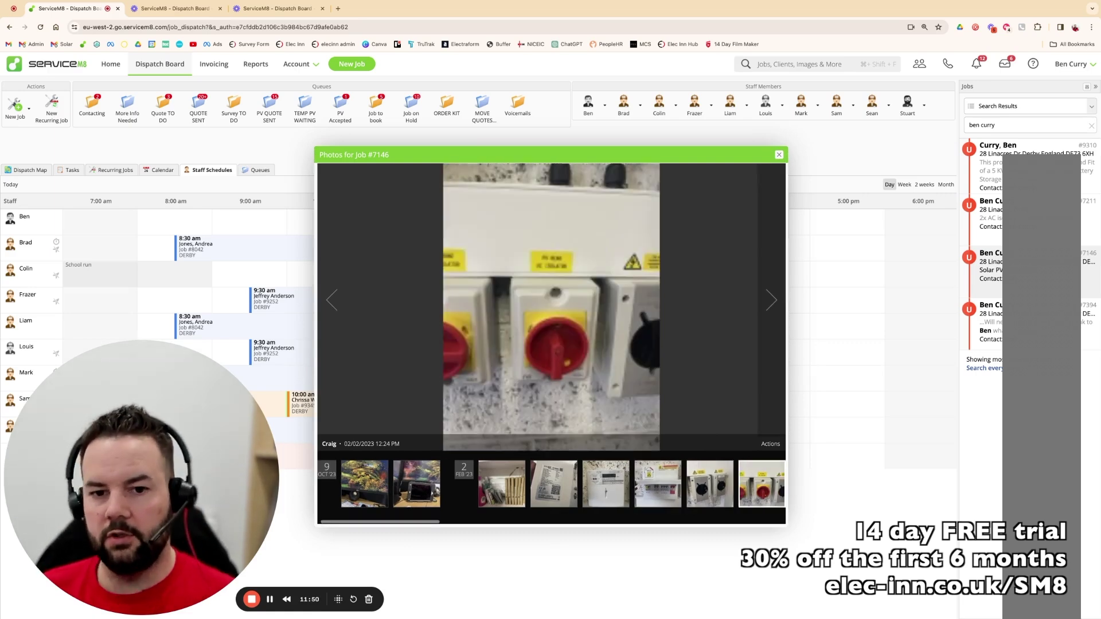
pyautogui.click(773, 305)
pyautogui.click(773, 306)
pyautogui.click(774, 306)
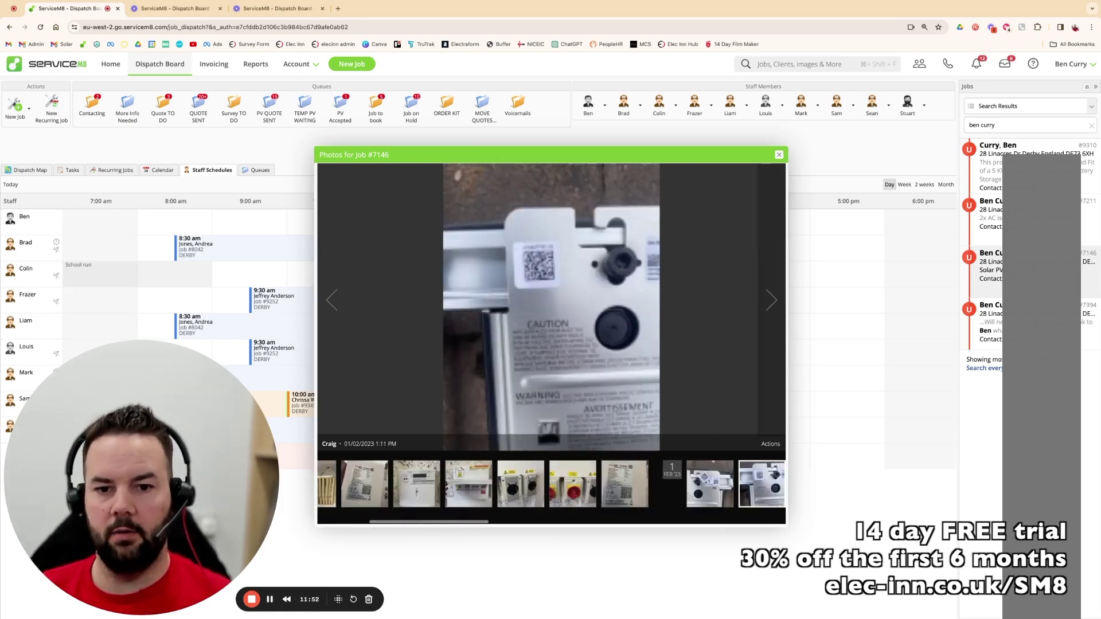
pyautogui.click(773, 306)
pyautogui.click(773, 306)
pyautogui.click(773, 306)
pyautogui.click(773, 306)
pyautogui.click(773, 306)
pyautogui.click(773, 306)
pyautogui.click(774, 306)
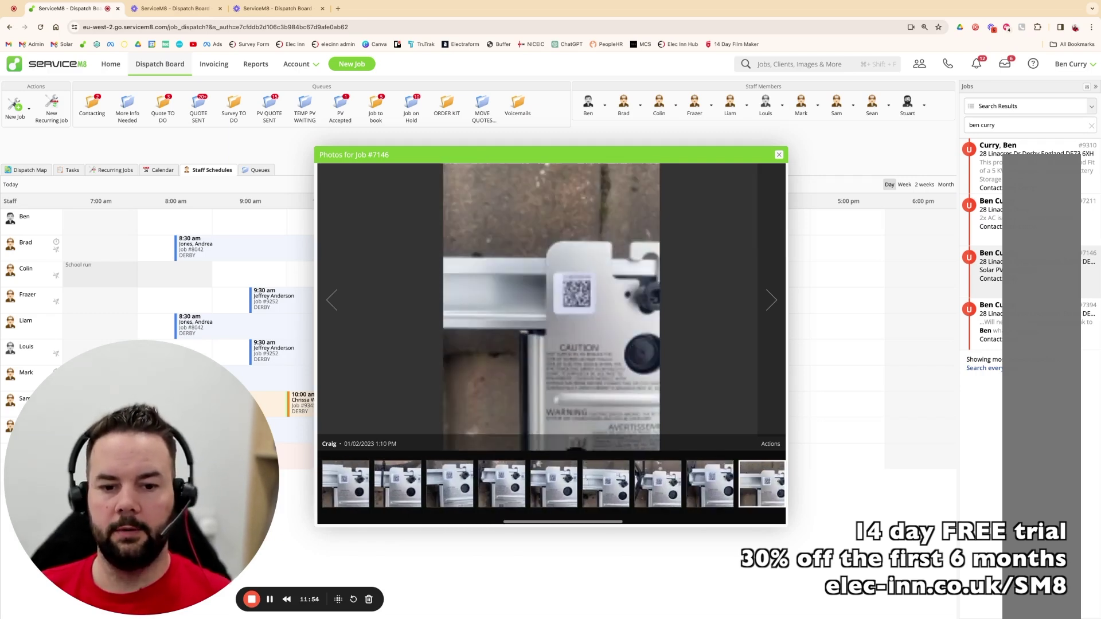
pyautogui.click(773, 305)
pyautogui.click(773, 306)
pyautogui.click(773, 305)
pyautogui.click(773, 306)
pyautogui.click(773, 306)
pyautogui.click(773, 306)
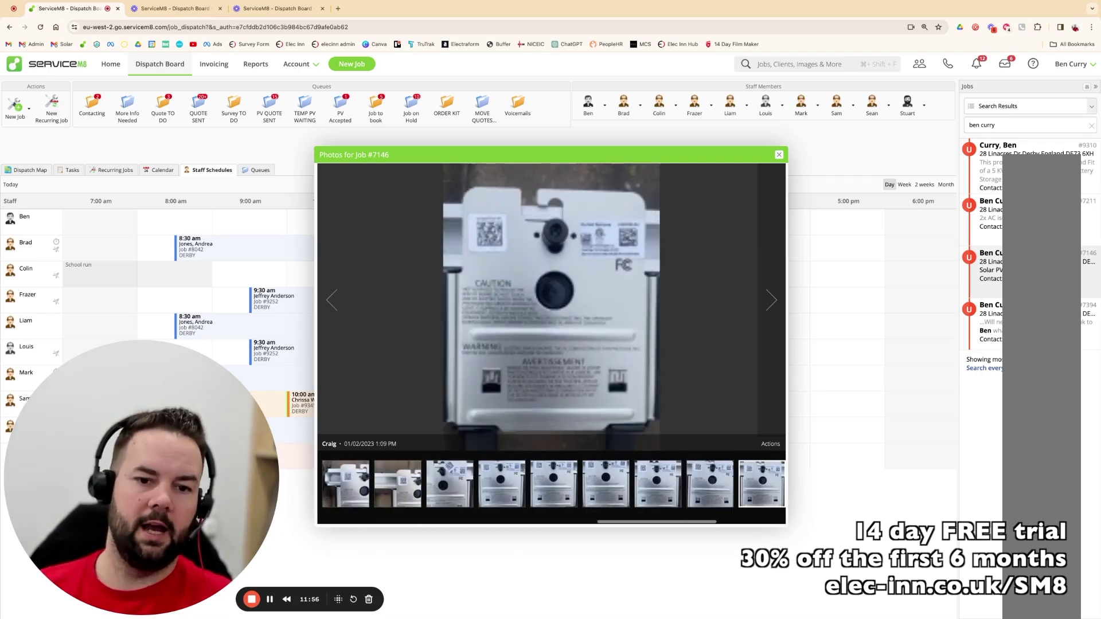
pyautogui.click(773, 306)
pyautogui.click(773, 306)
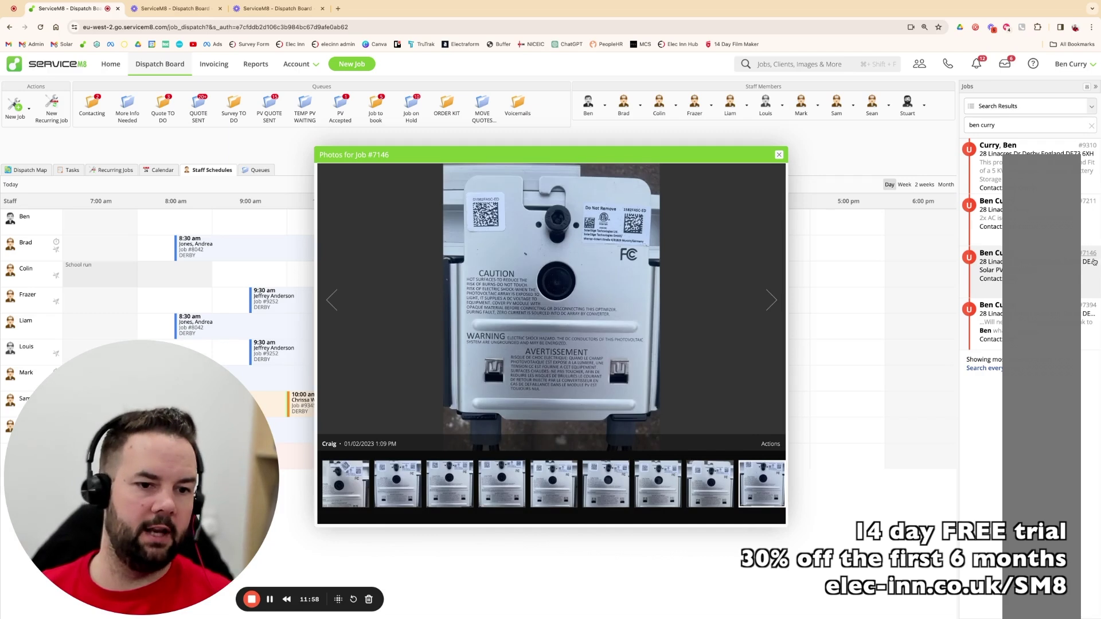
pyautogui.click(779, 155)
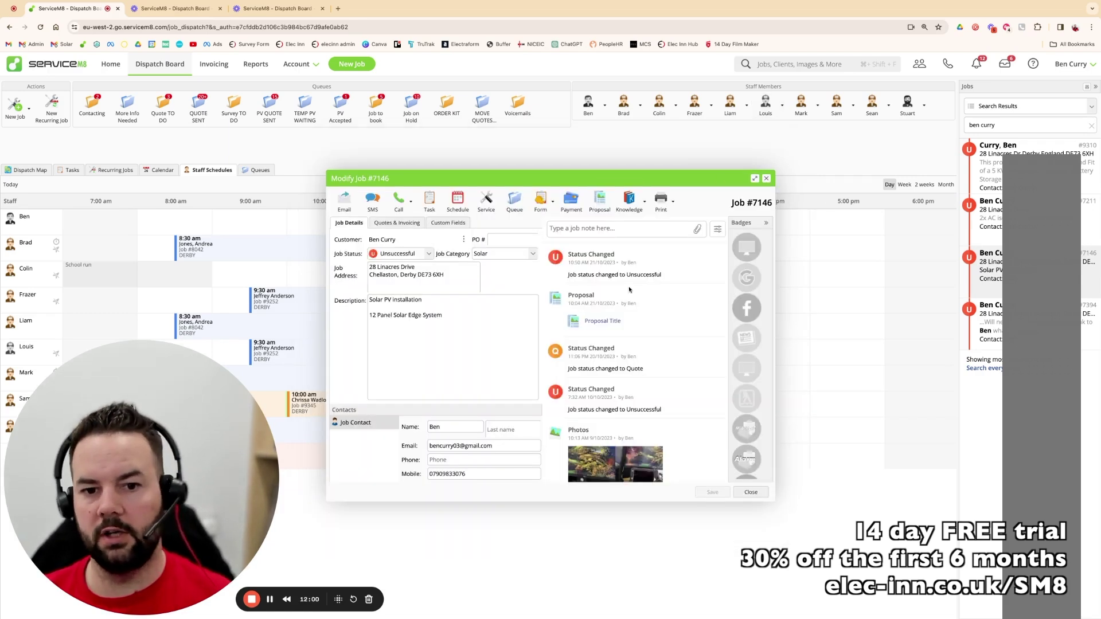
# - Scroll through job #7146's archived emails, forms and photos, then close the job
pyautogui.scroll(-10, 624, 416)
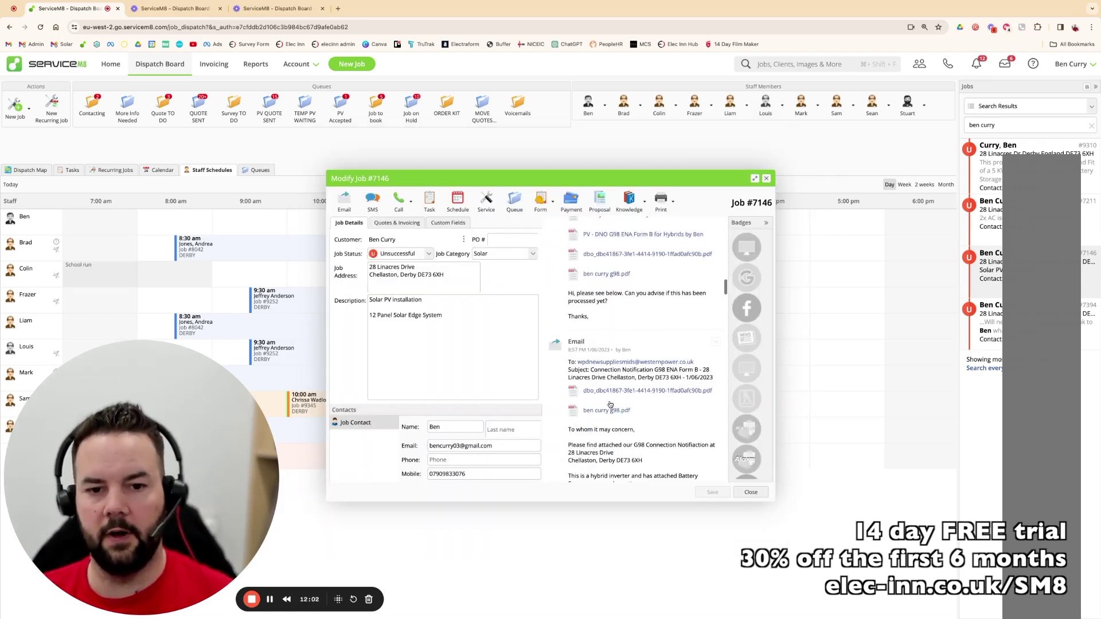
pyautogui.scroll(3, 599, 370)
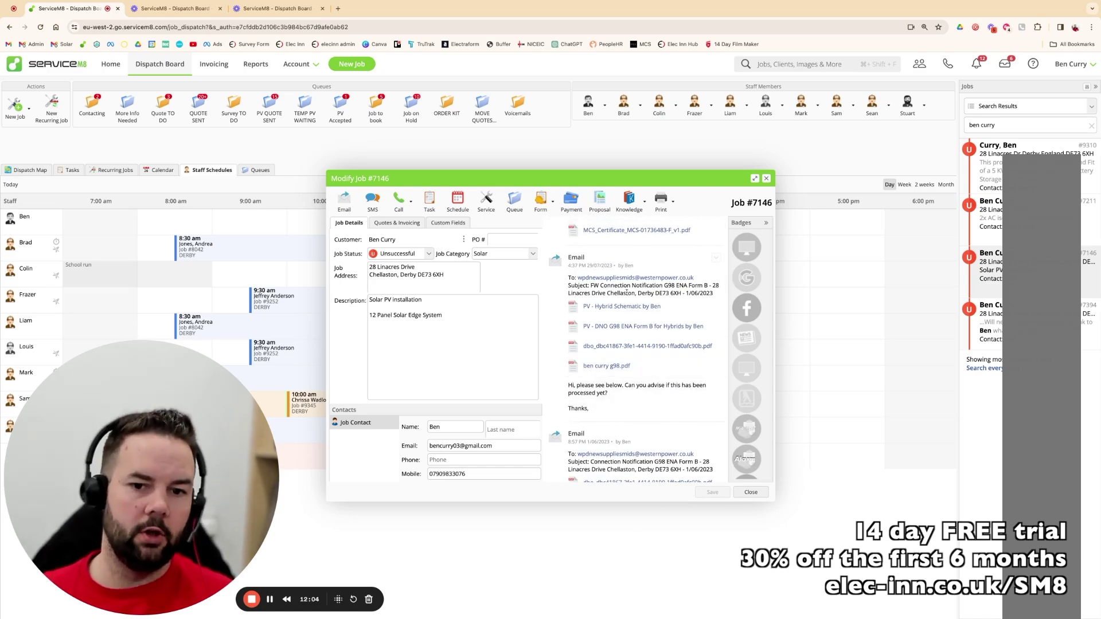
pyautogui.scroll(-5, 659, 339)
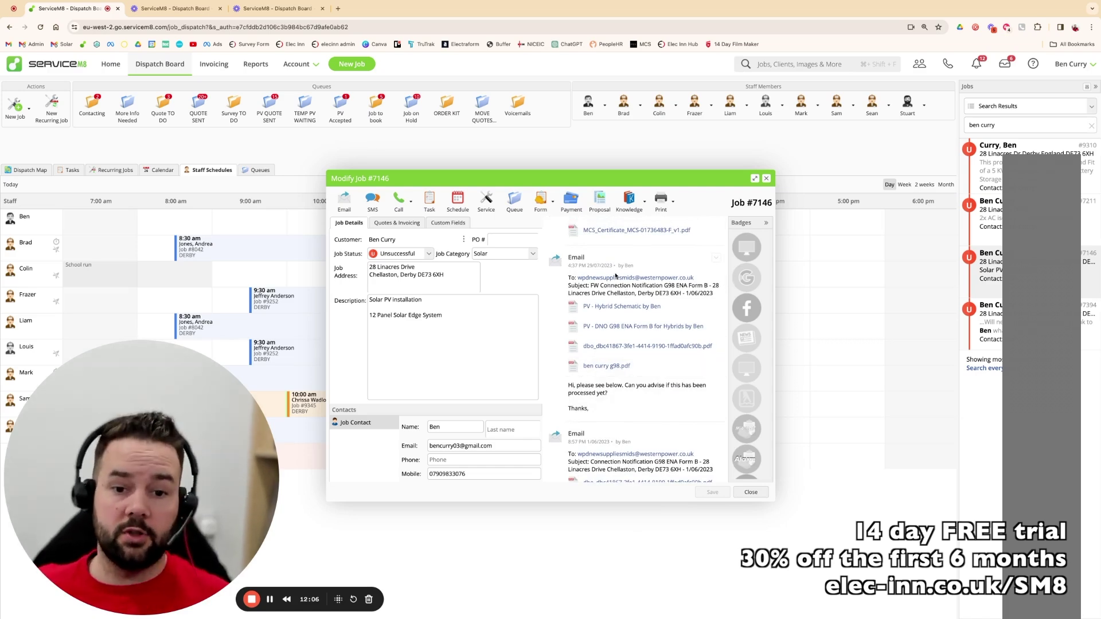
pyautogui.scroll(-6, 670, 359)
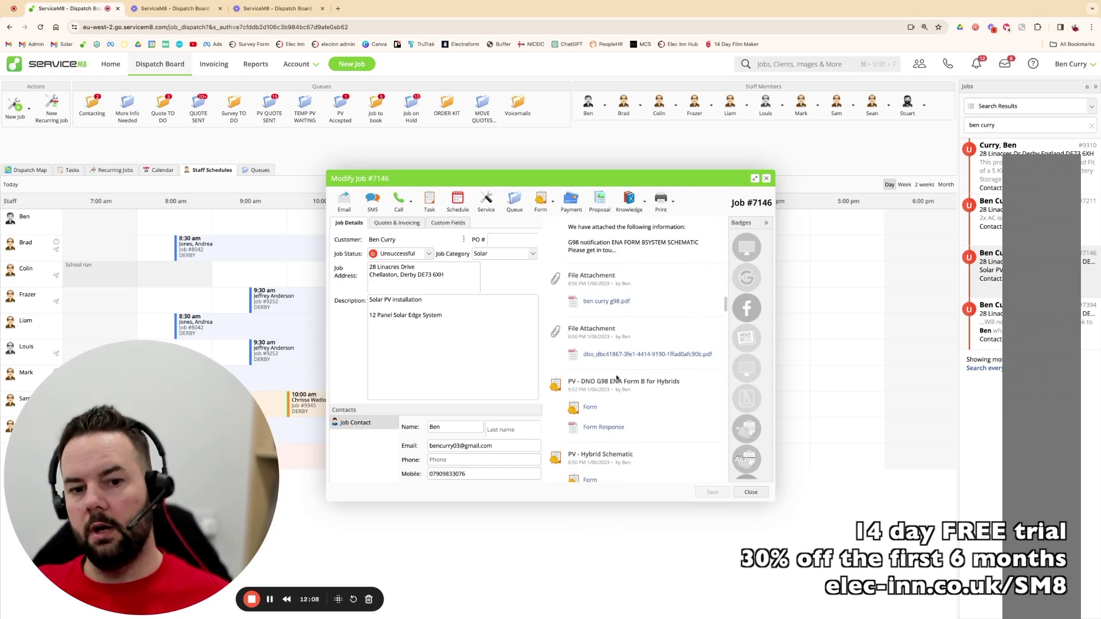
pyautogui.scroll(-5, 681, 314)
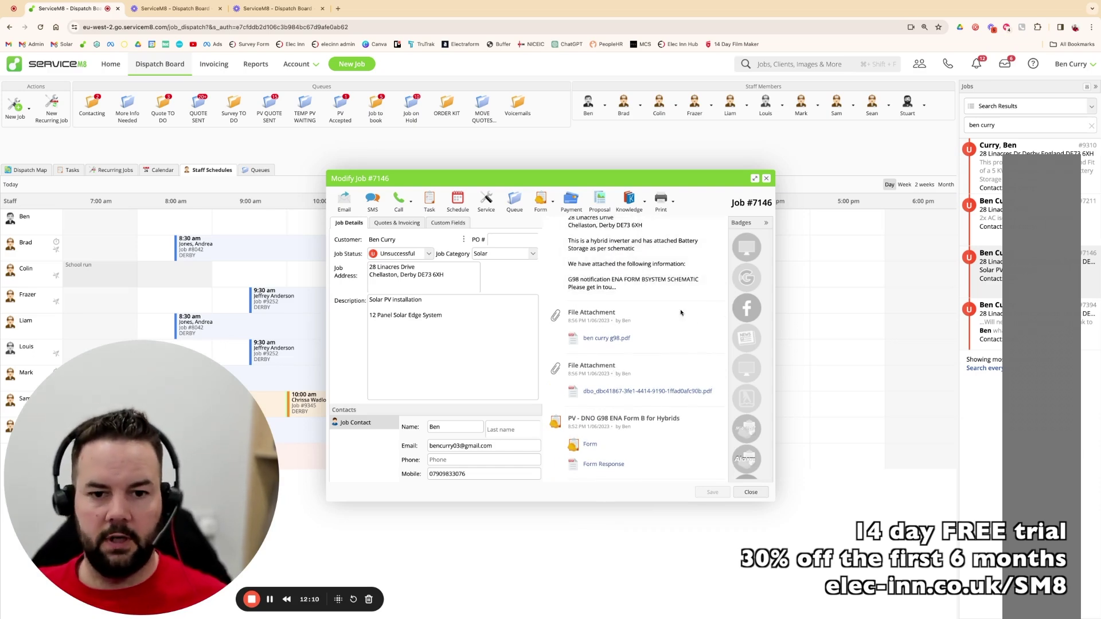
pyautogui.scroll(-7, 683, 332)
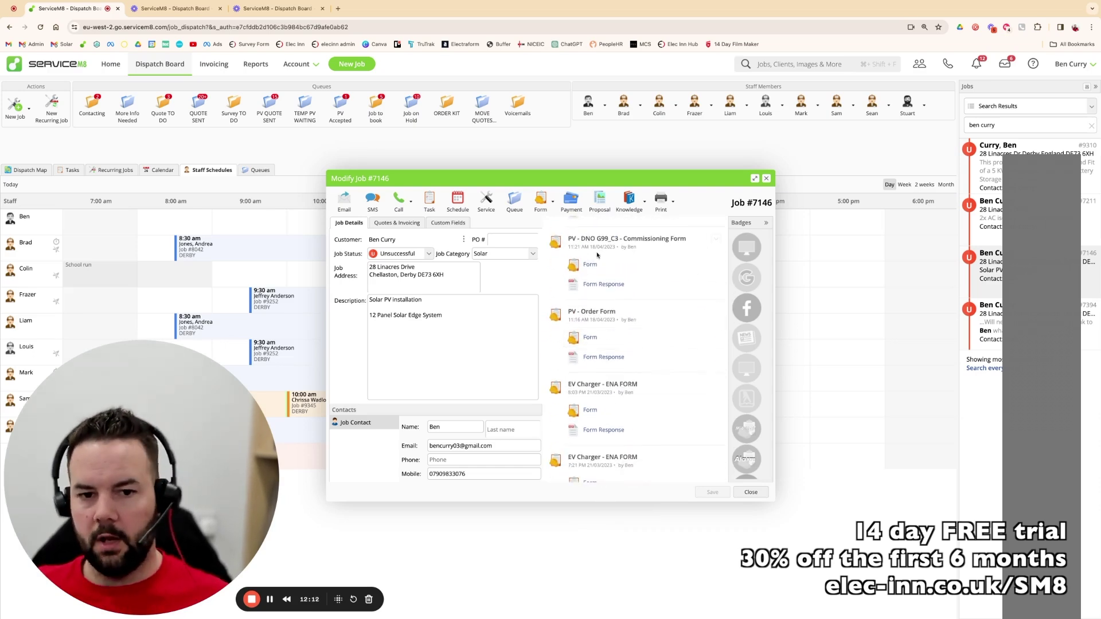
pyautogui.scroll(-8, 632, 367)
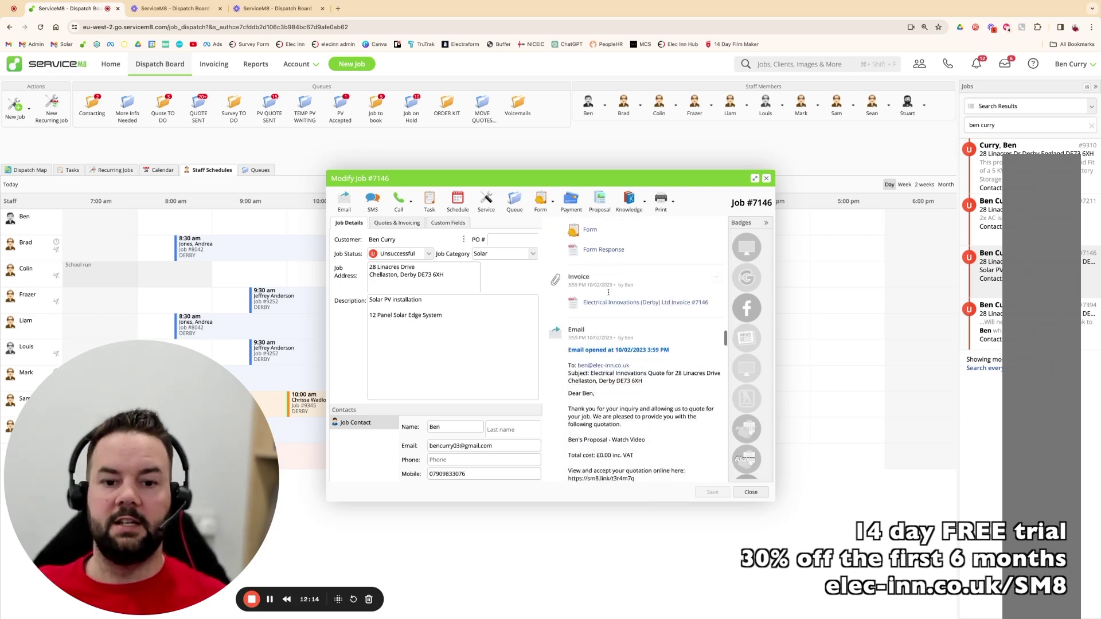
pyautogui.scroll(-6, 612, 415)
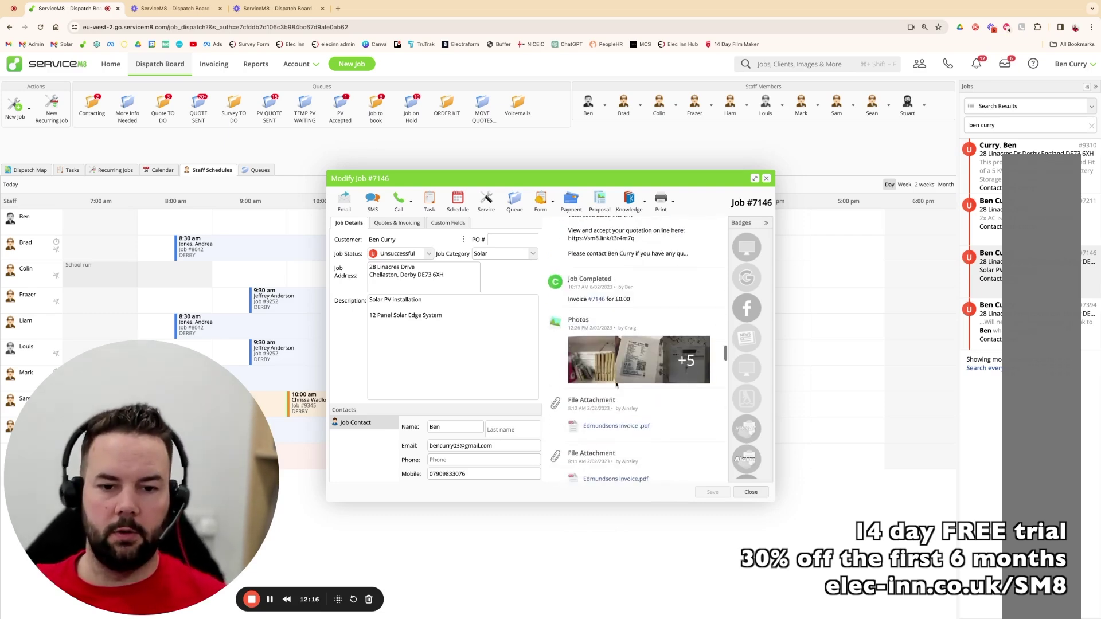
pyautogui.scroll(-7, 637, 322)
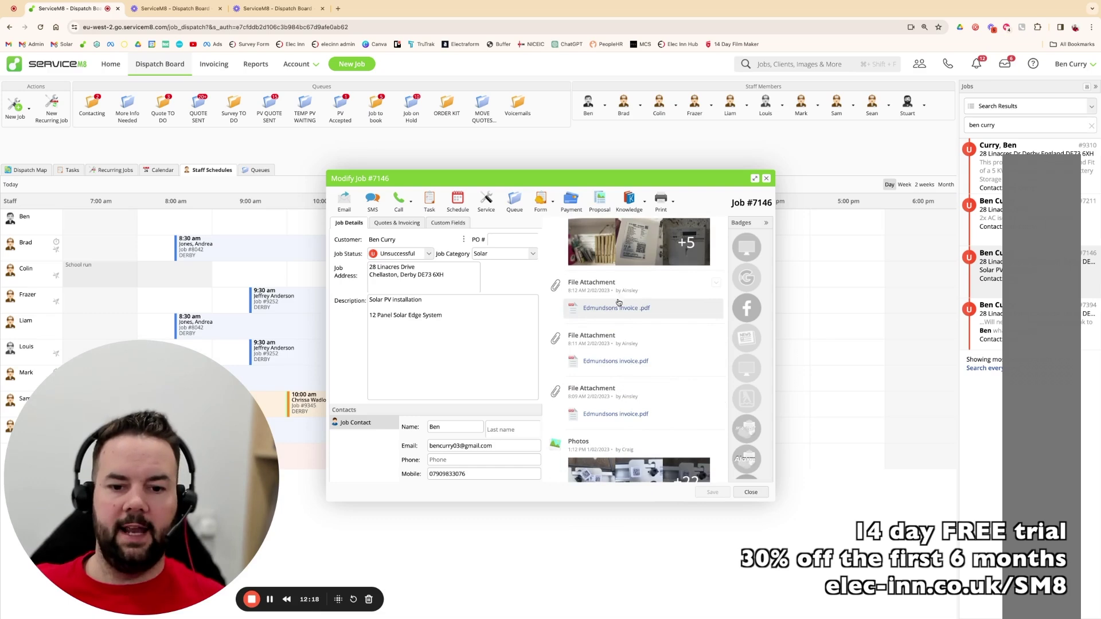
pyautogui.scroll(-8, 620, 348)
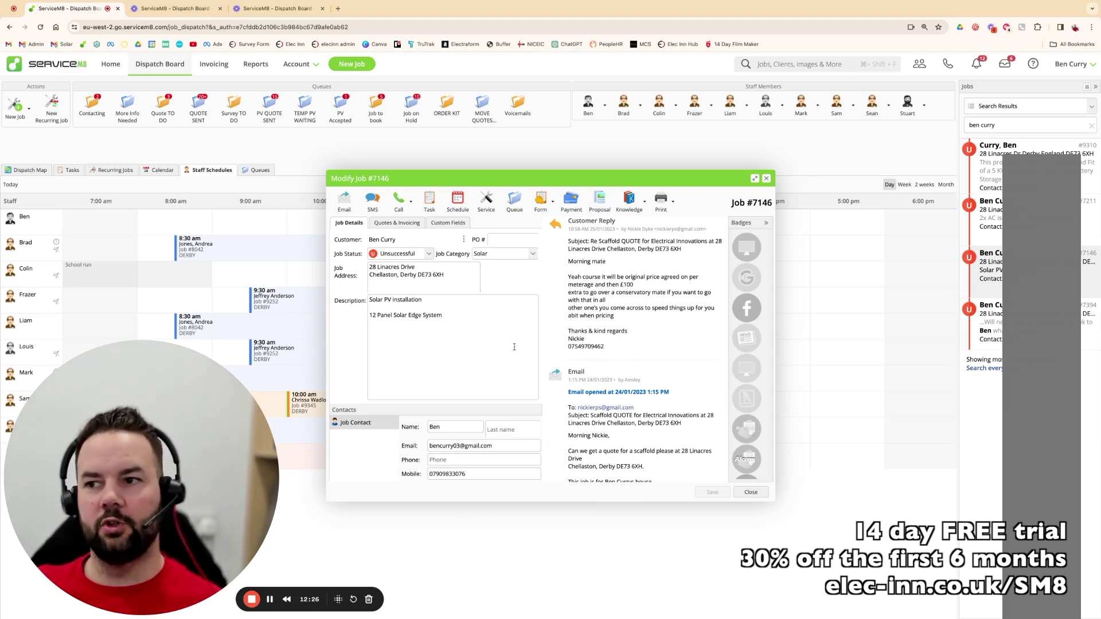
pyautogui.scroll(-15, 654, 363)
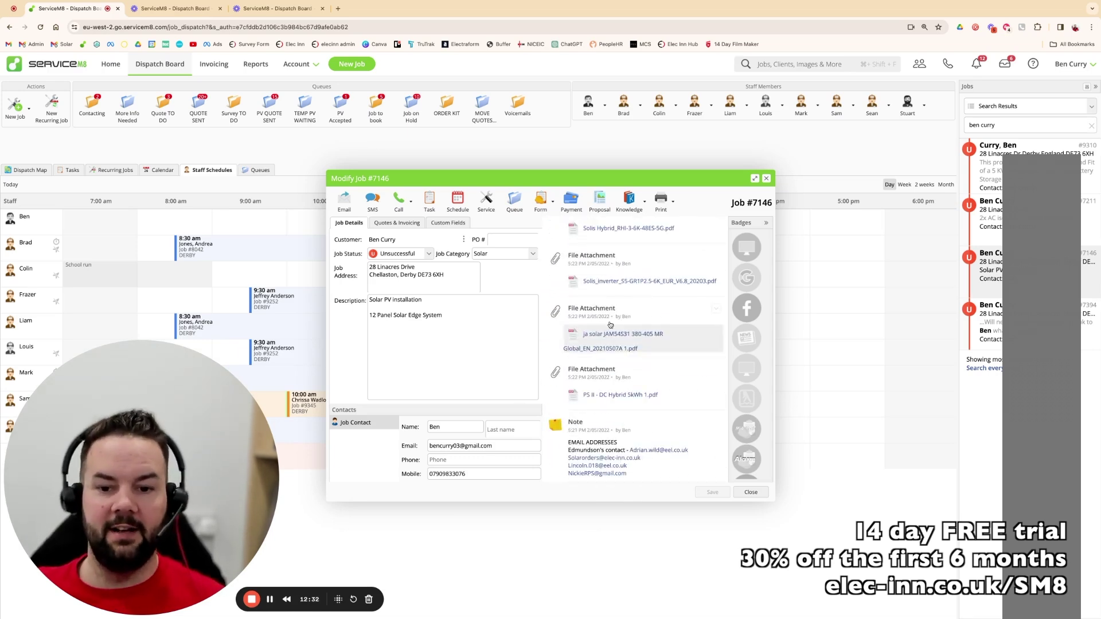
pyautogui.scroll(10, 637, 350)
pyautogui.scroll(5, 619, 321)
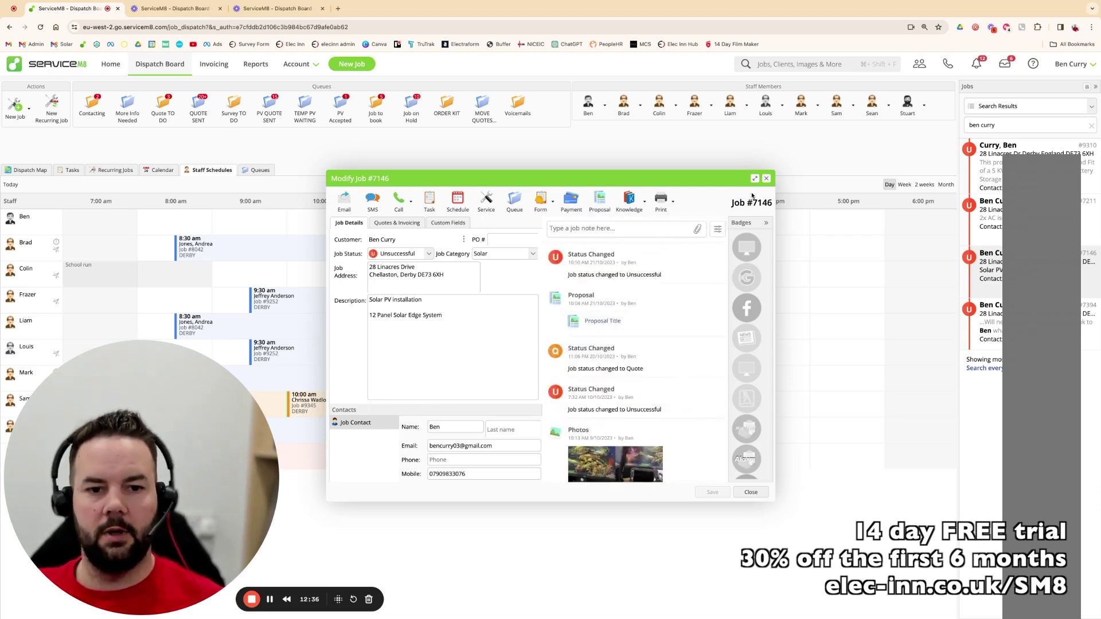
pyautogui.click(766, 178)
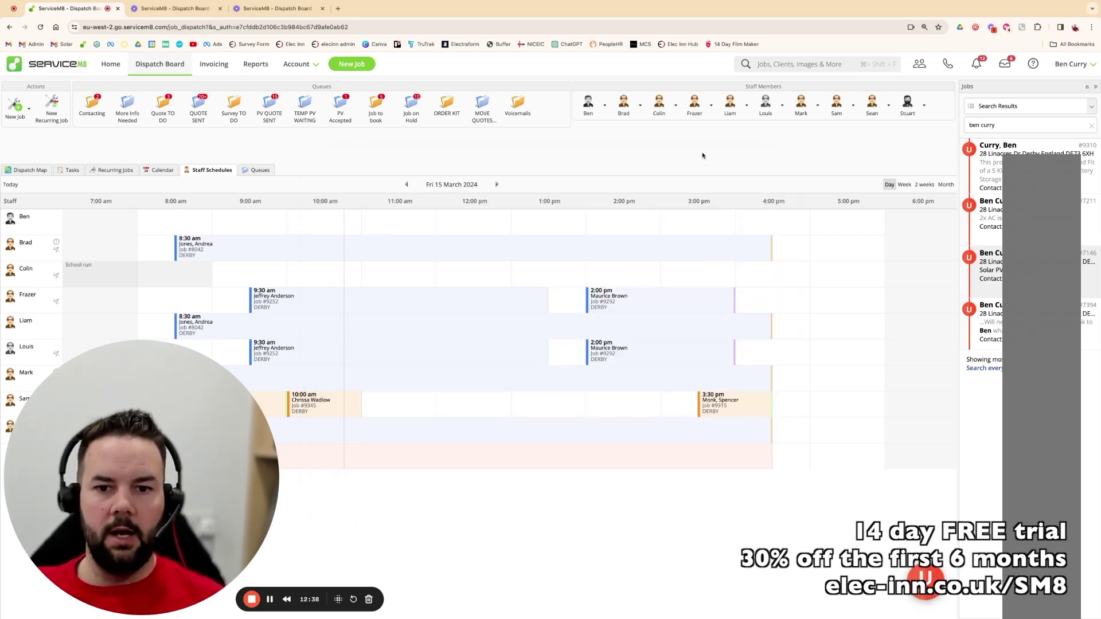